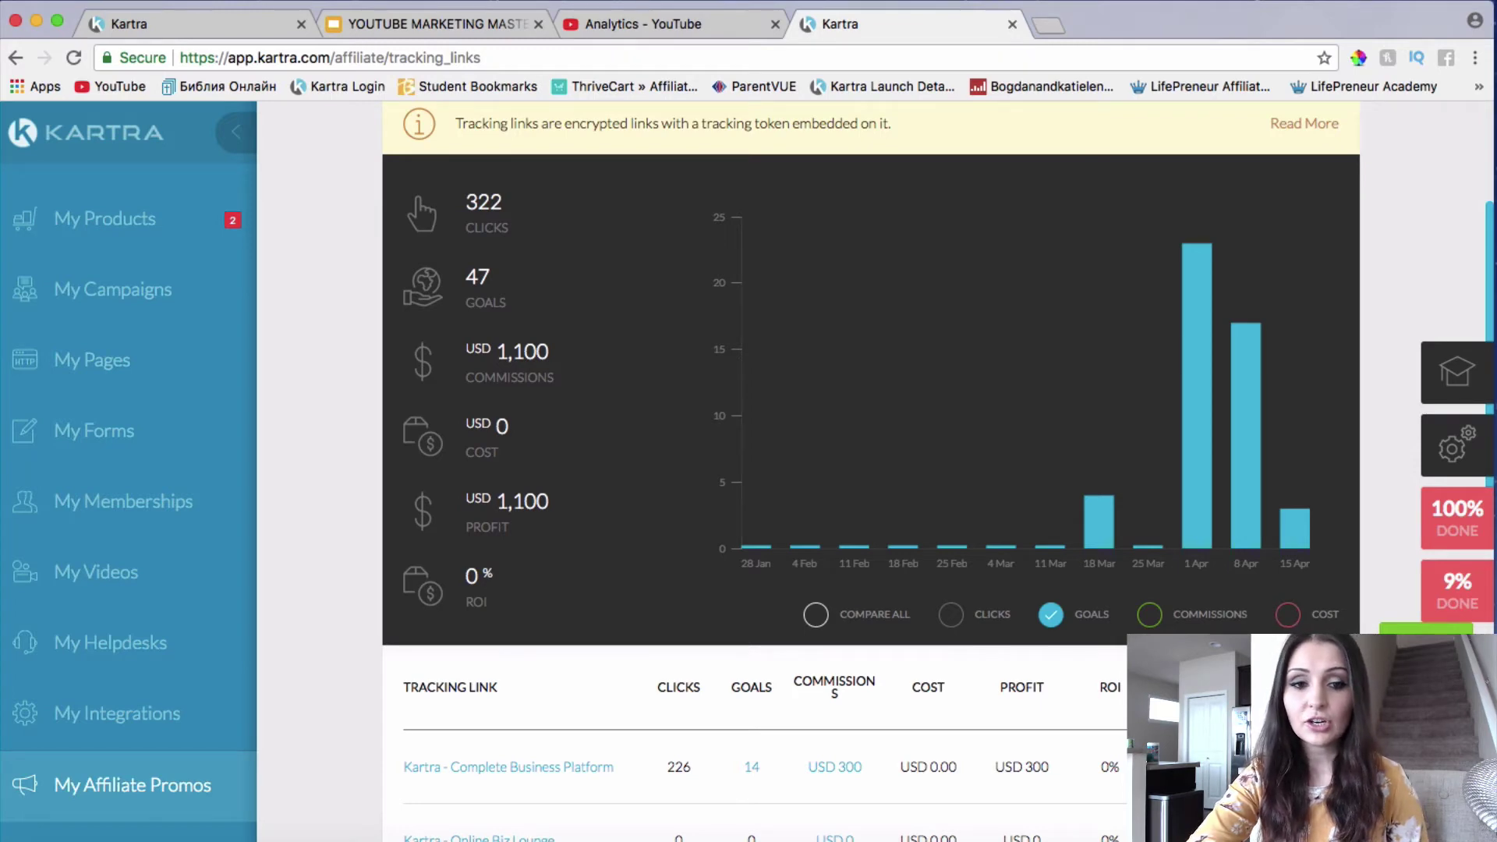
{"action": "scroll", "coordinate": [871, 468], "scroll_direction": "down", "scroll_amount": 10}
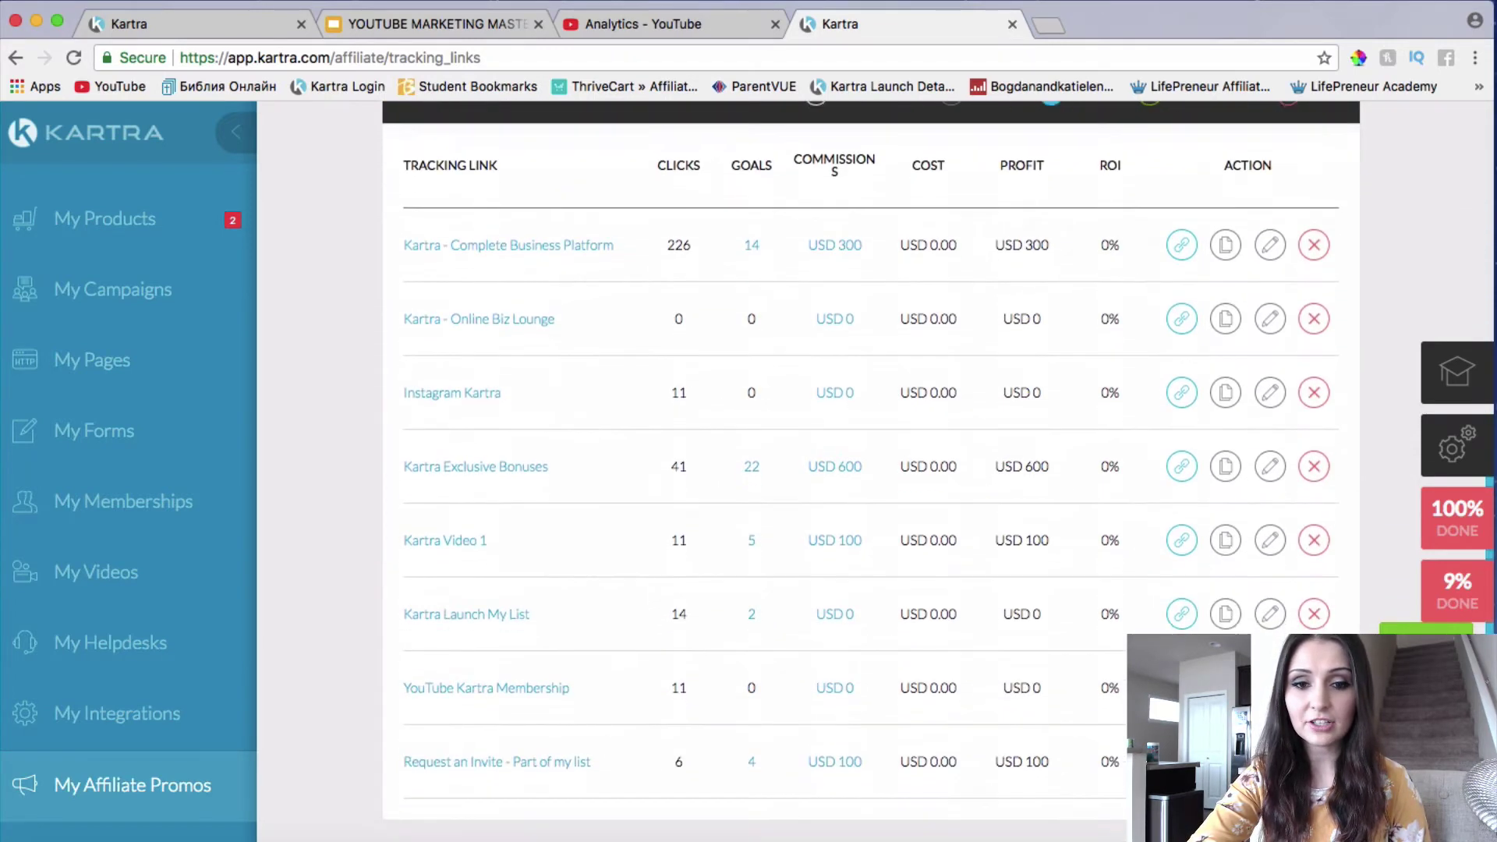
{"action": "scroll", "coordinate": [871, 468], "scroll_direction": "down", "scroll_amount": 2}
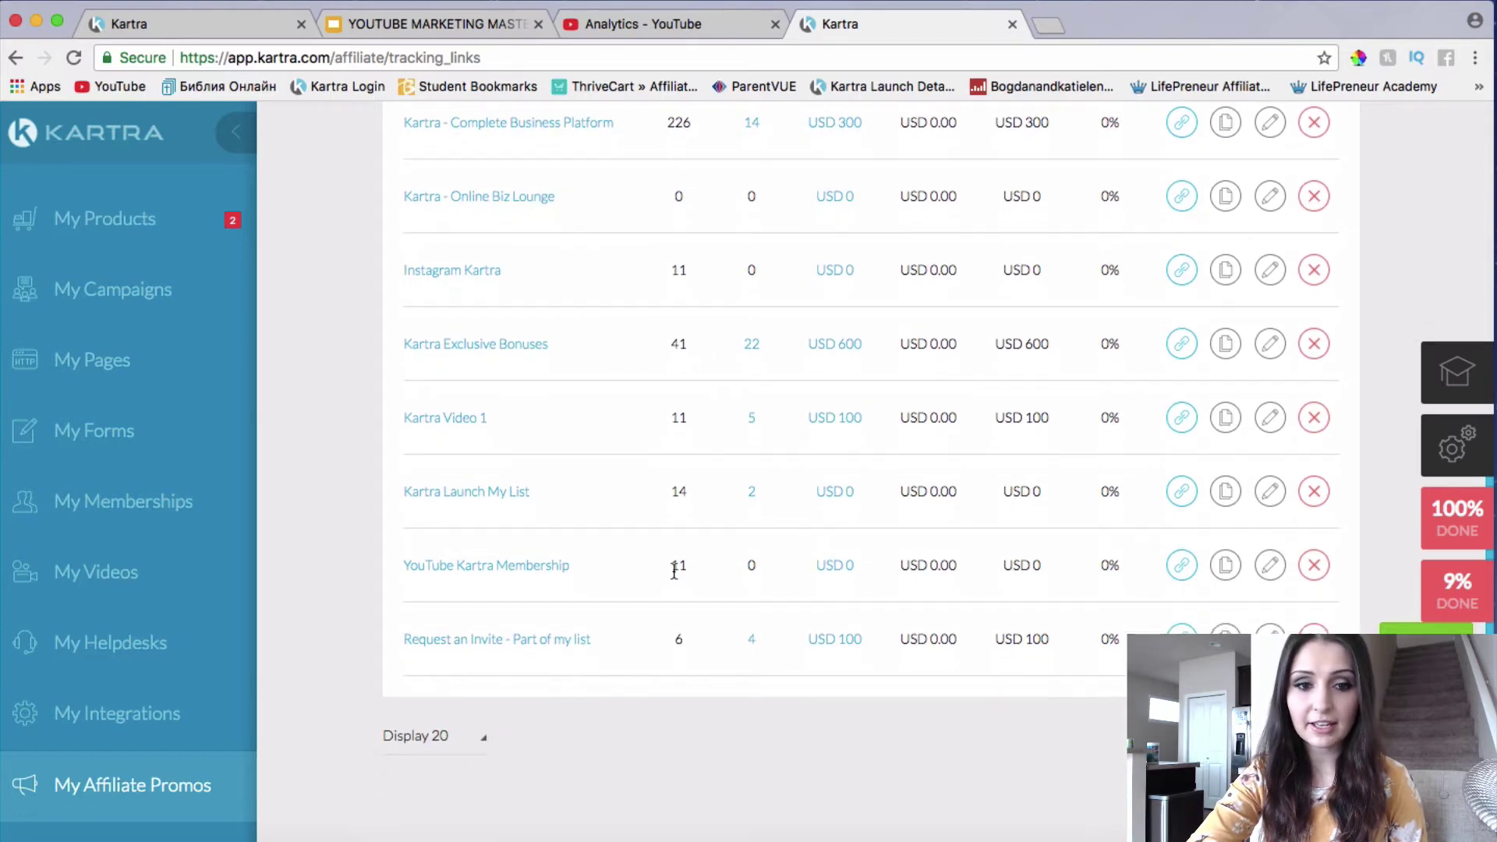
{"action": "scroll", "coordinate": [675, 573], "scroll_direction": "down", "scroll_amount": 2}
{"action": "scroll", "coordinate": [690, 509], "scroll_direction": "up", "scroll_amount": 3}
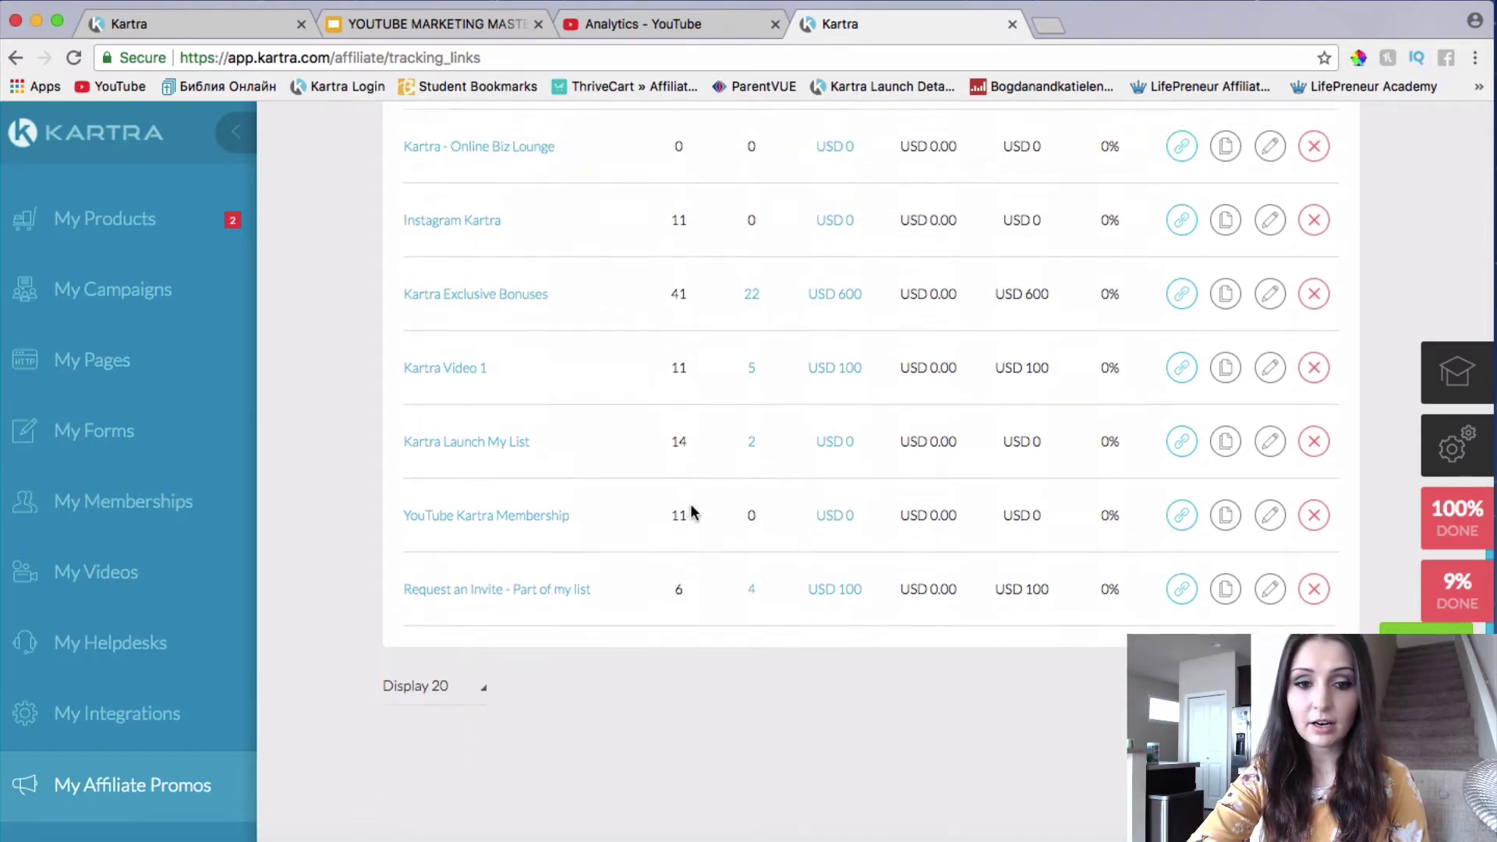
{"action": "scroll", "coordinate": [690, 509], "scroll_direction": "up", "scroll_amount": 3}
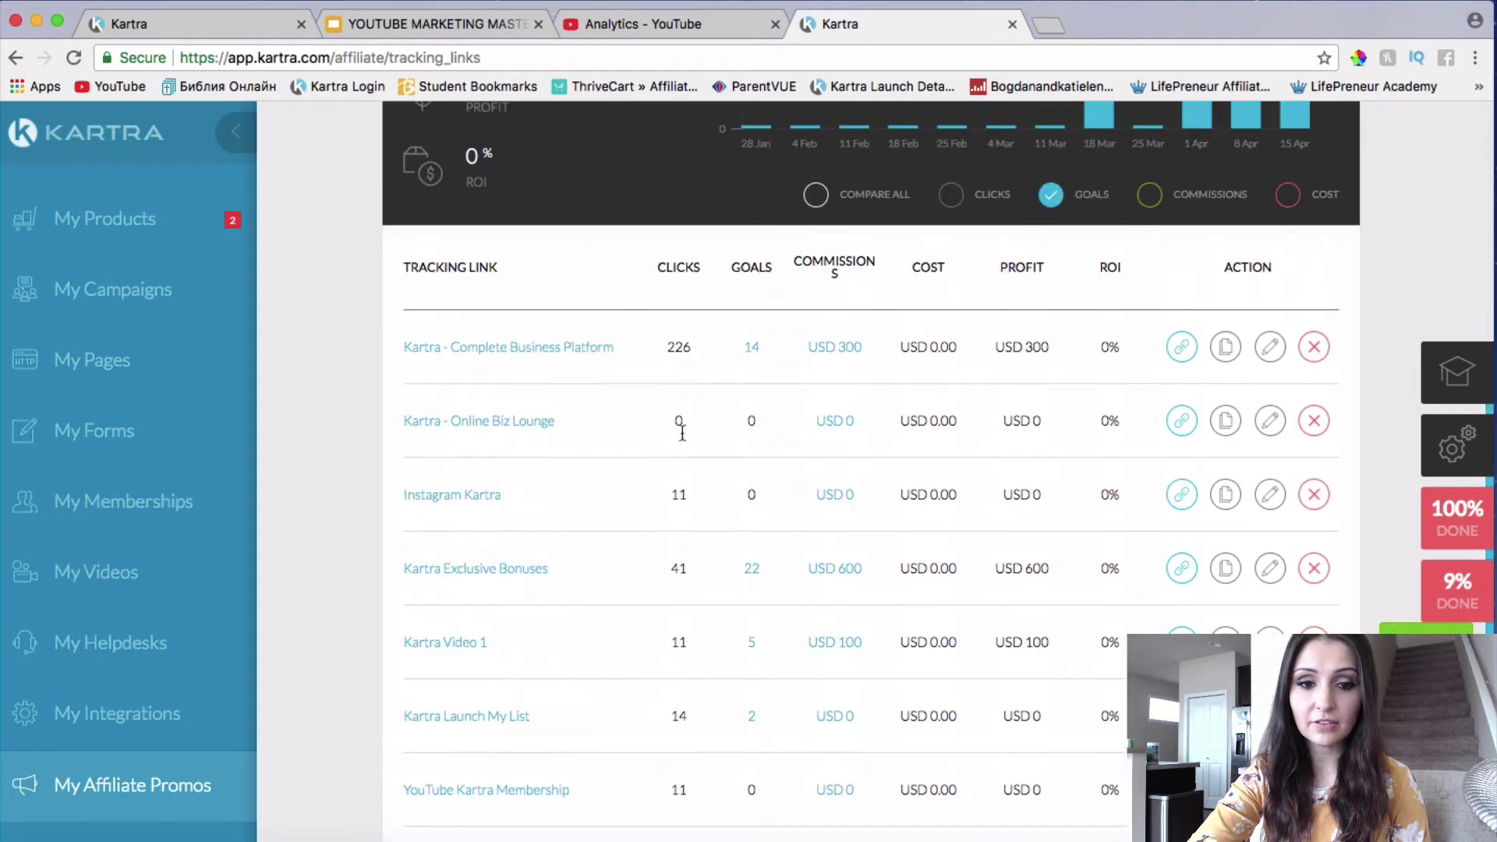
{"action": "scroll", "coordinate": [678, 585], "scroll_direction": "down", "scroll_amount": 1}
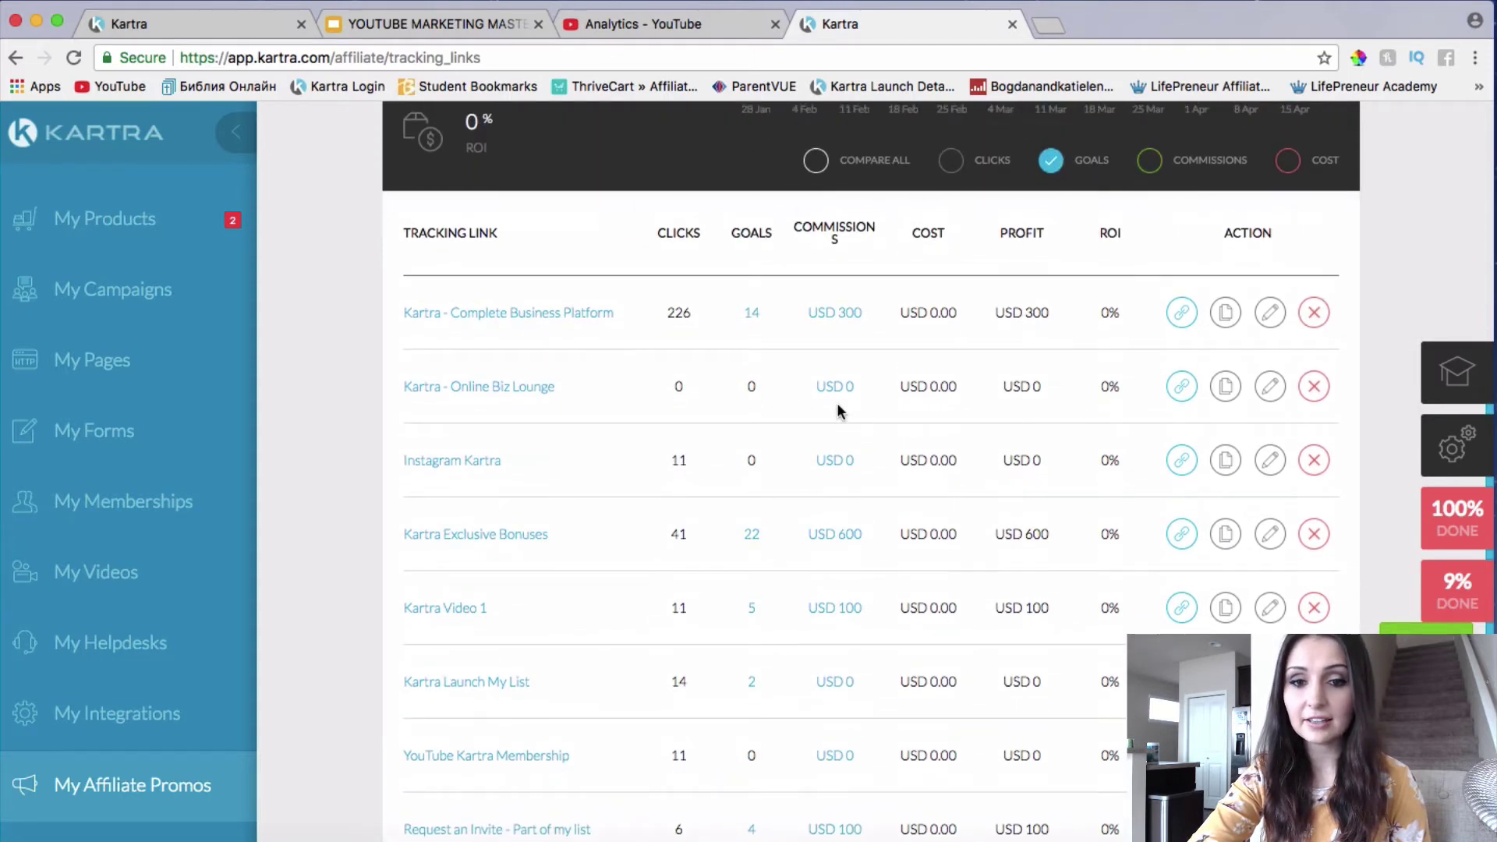
{"action": "scroll", "coordinate": [843, 502], "scroll_direction": "down", "scroll_amount": 2}
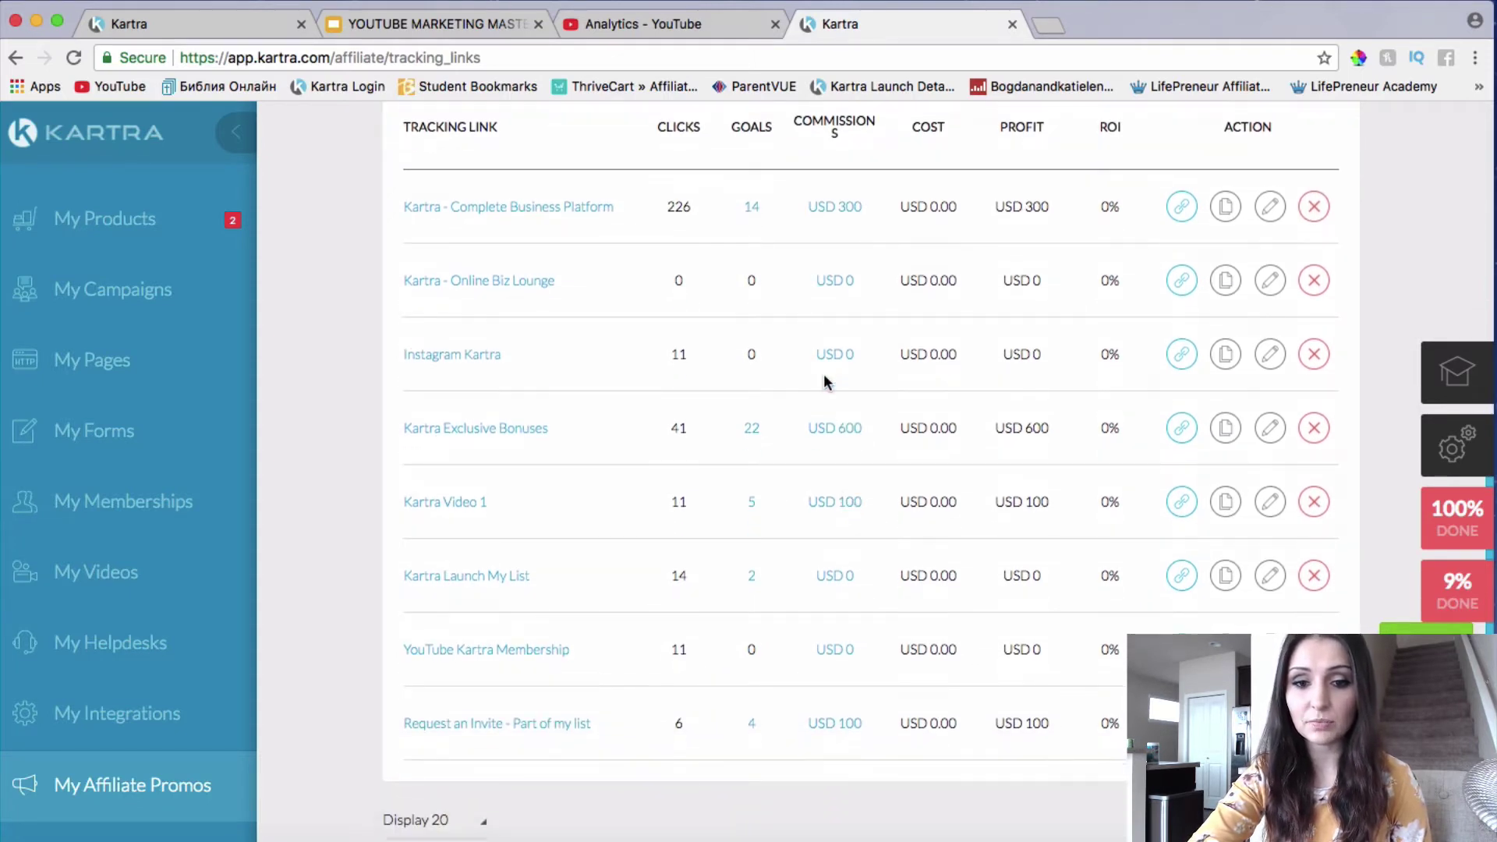
{"action": "scroll", "coordinate": [824, 381], "scroll_direction": "down", "scroll_amount": 2}
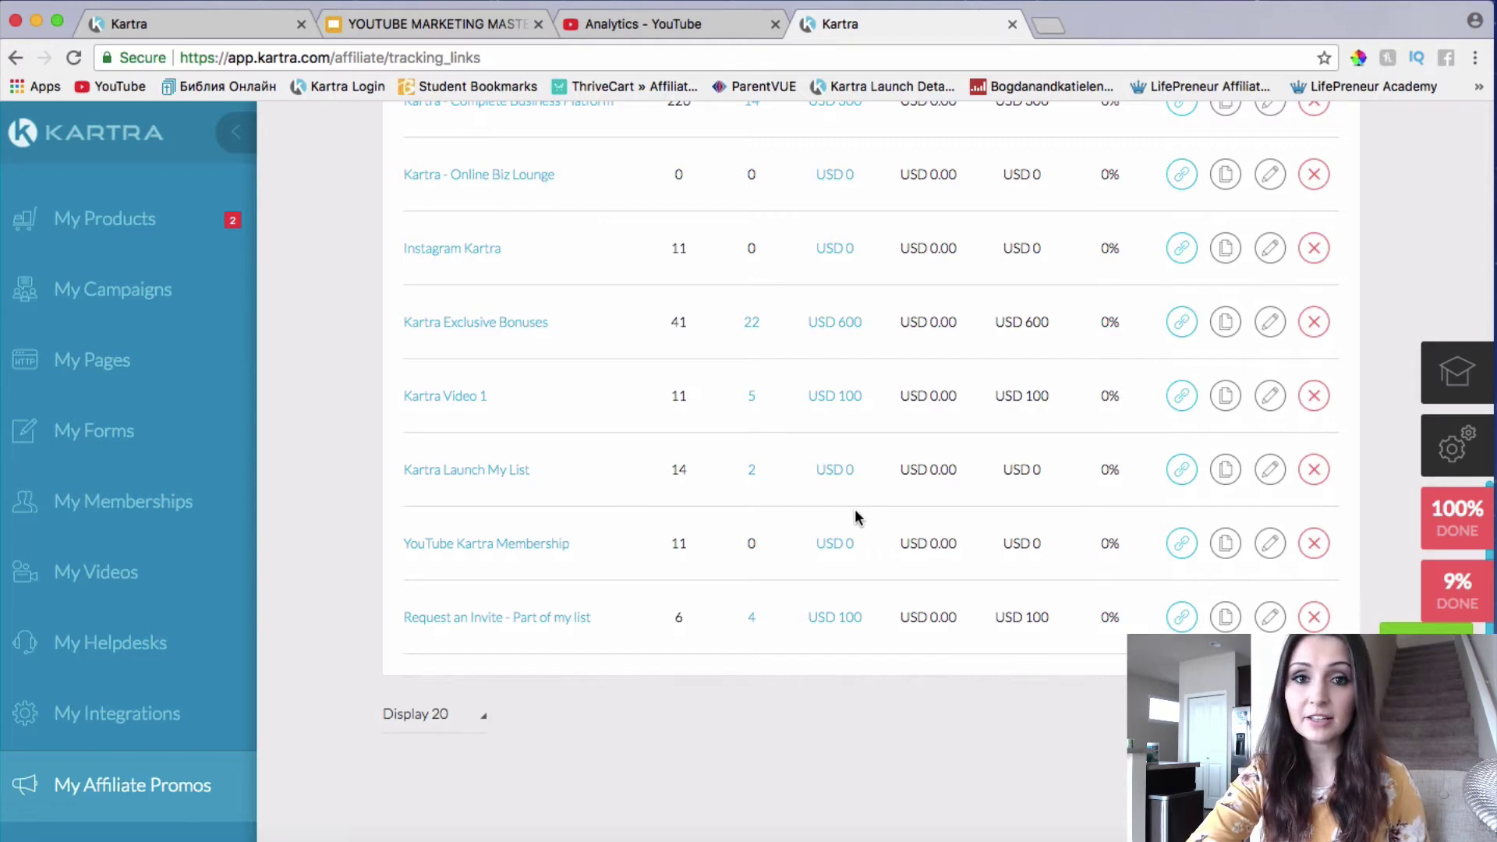
{"action": "scroll", "coordinate": [780, 468], "scroll_direction": "up", "scroll_amount": 15}
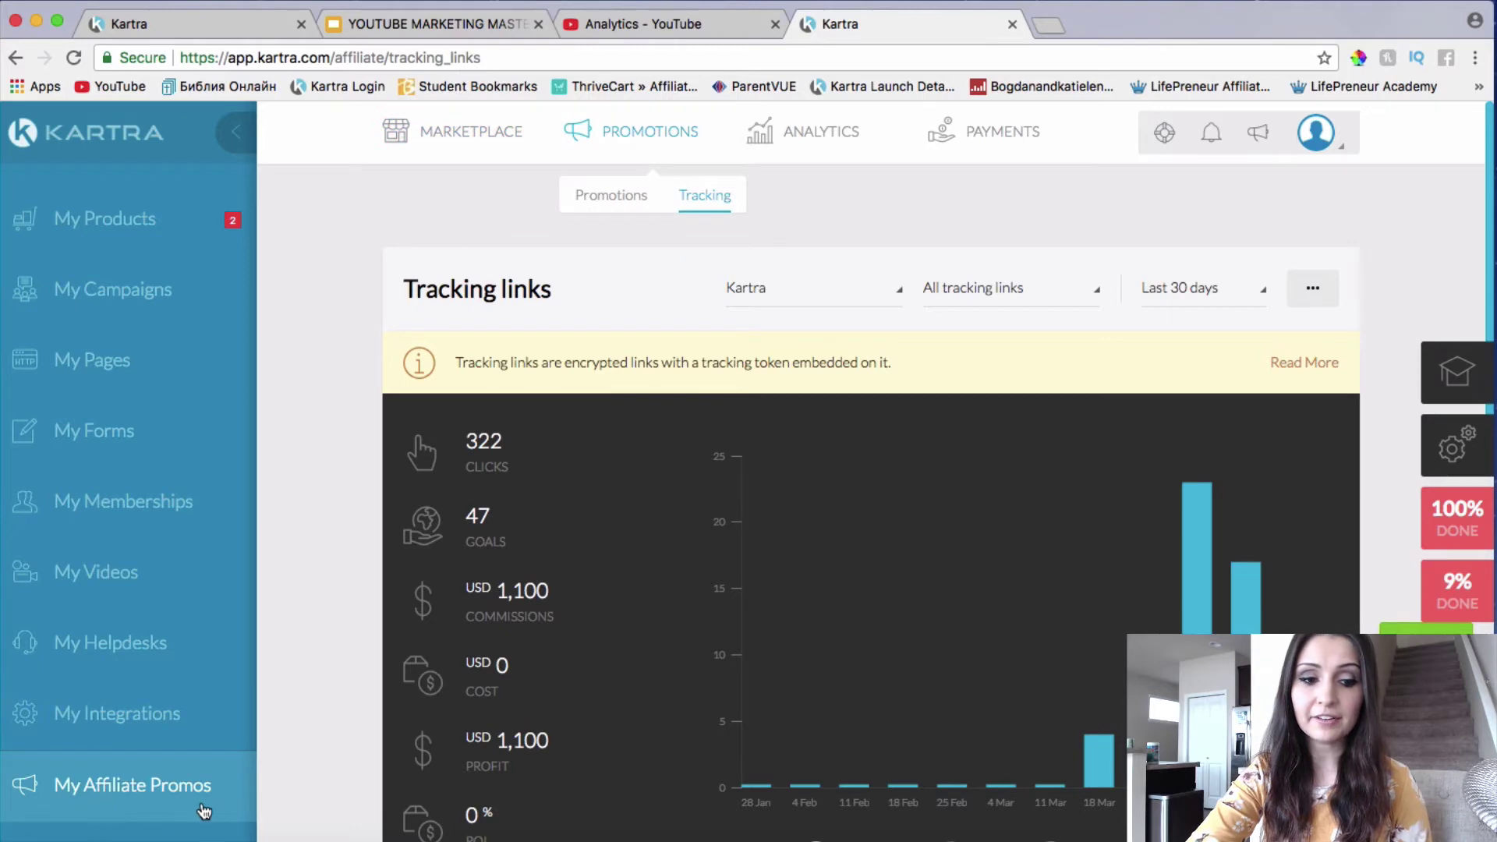
{"action": "scroll", "coordinate": [628, 184], "scroll_direction": "down", "scroll_amount": 1}
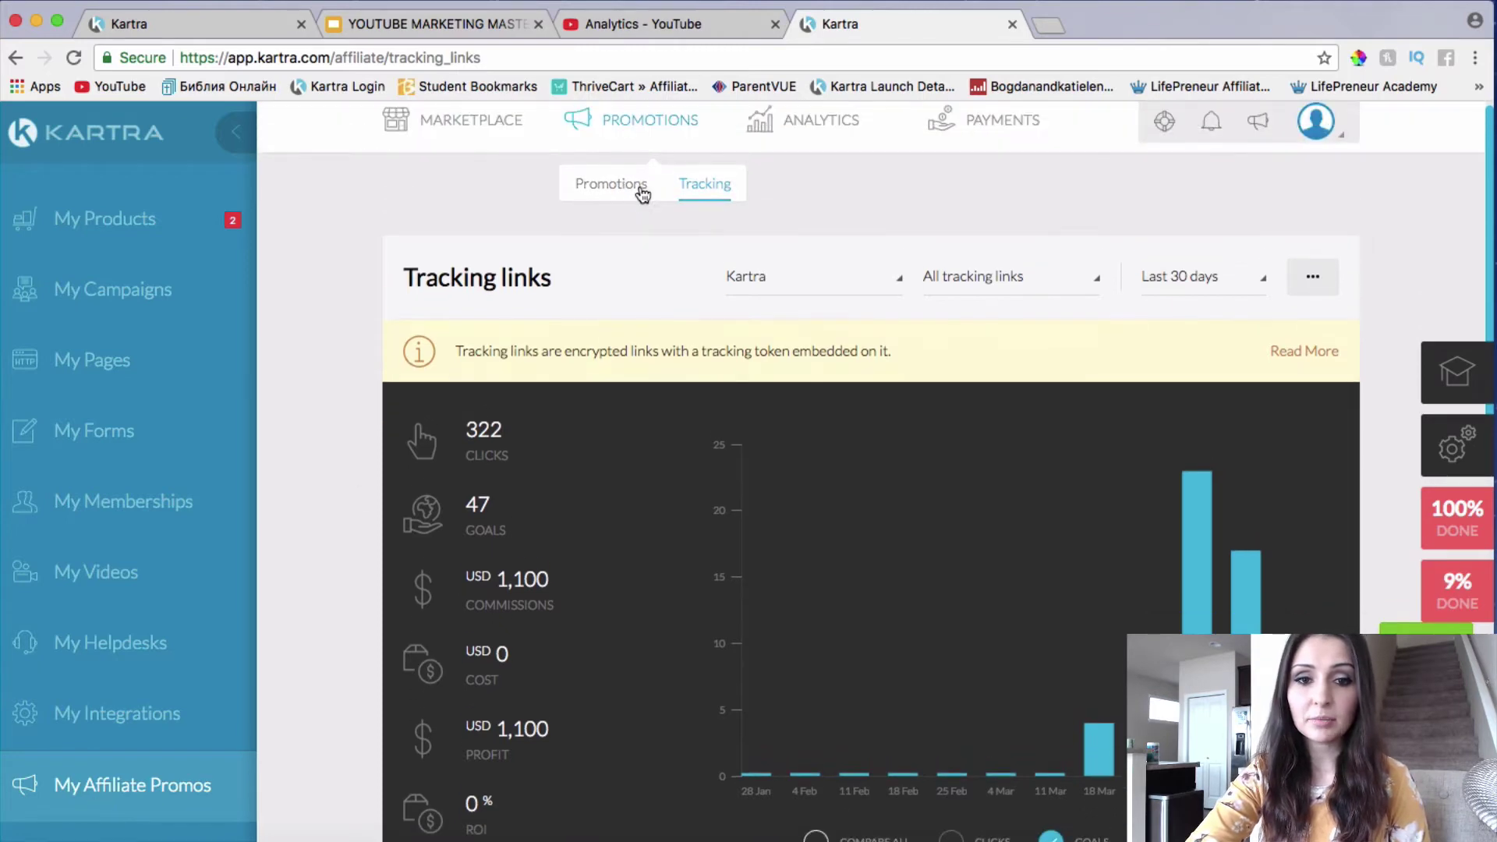
{"action": "scroll", "coordinate": [772, 273], "scroll_direction": "down", "scroll_amount": 5}
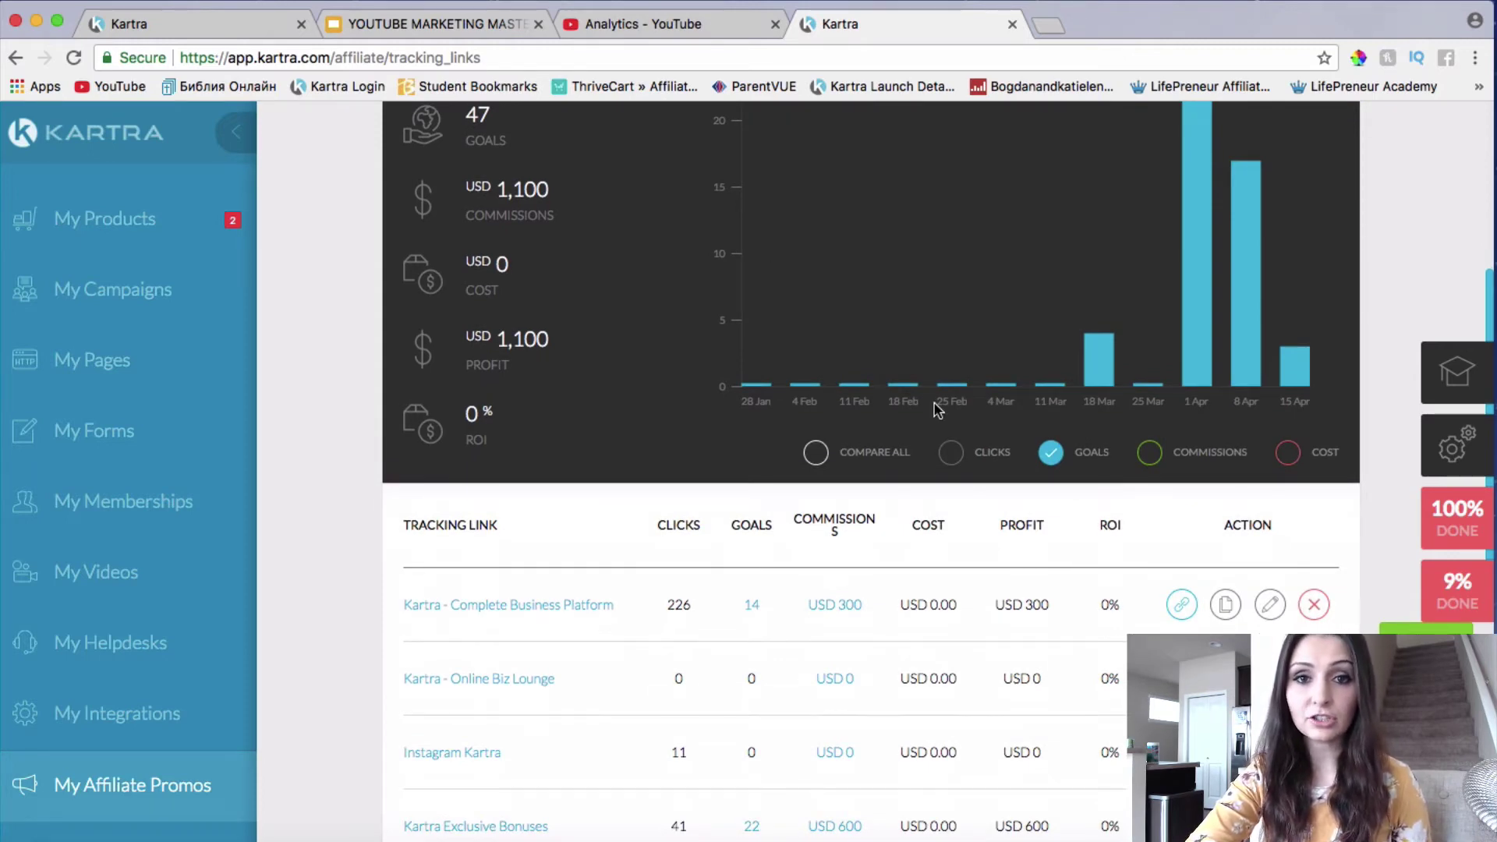
{"action": "scroll", "coordinate": [936, 411], "scroll_direction": "up", "scroll_amount": 5}
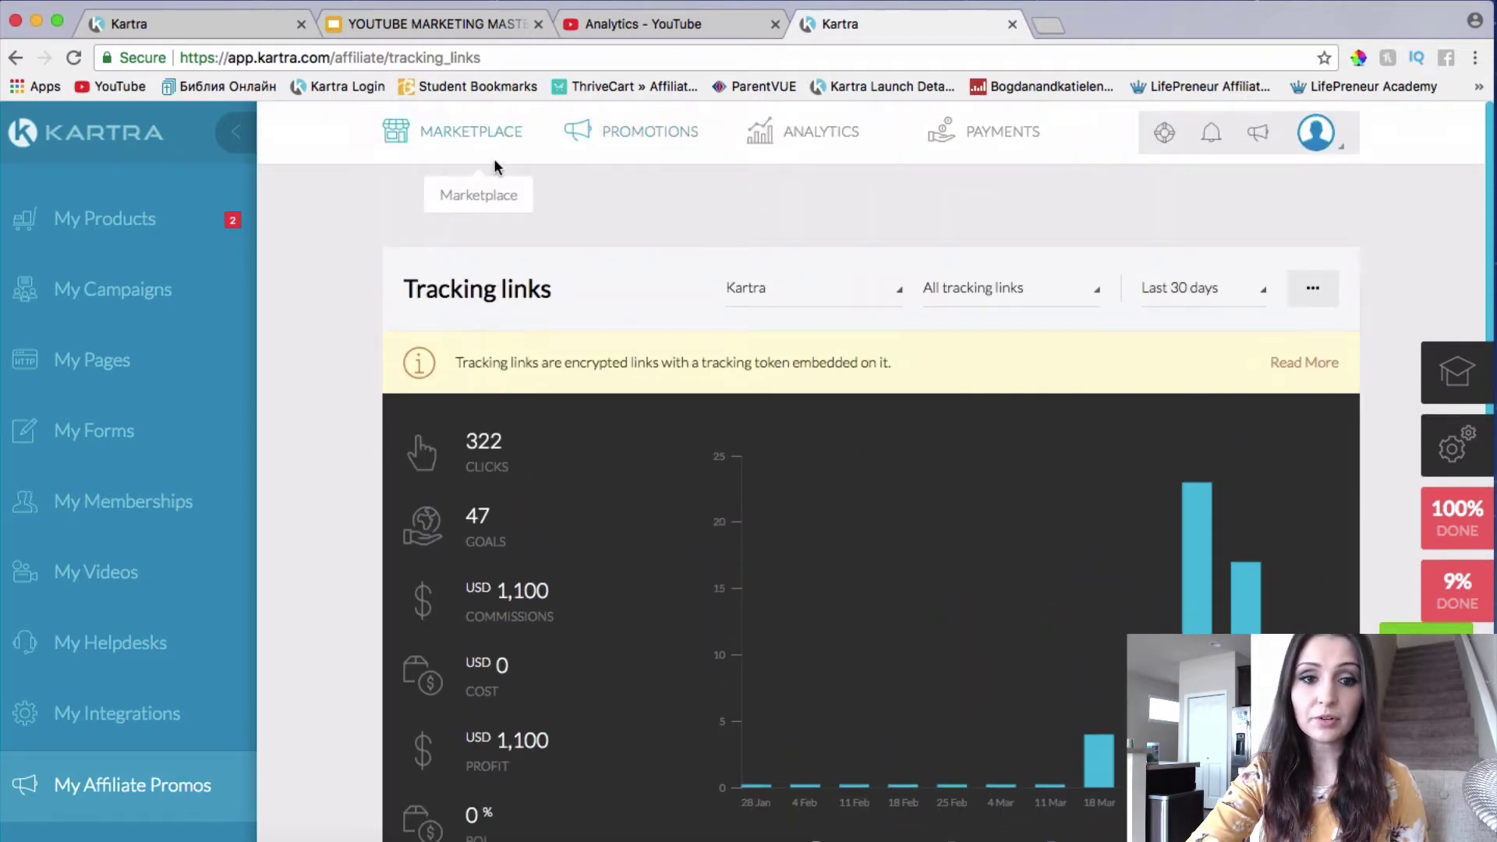
{"action": "mouse_move", "coordinate": [659, 151]}
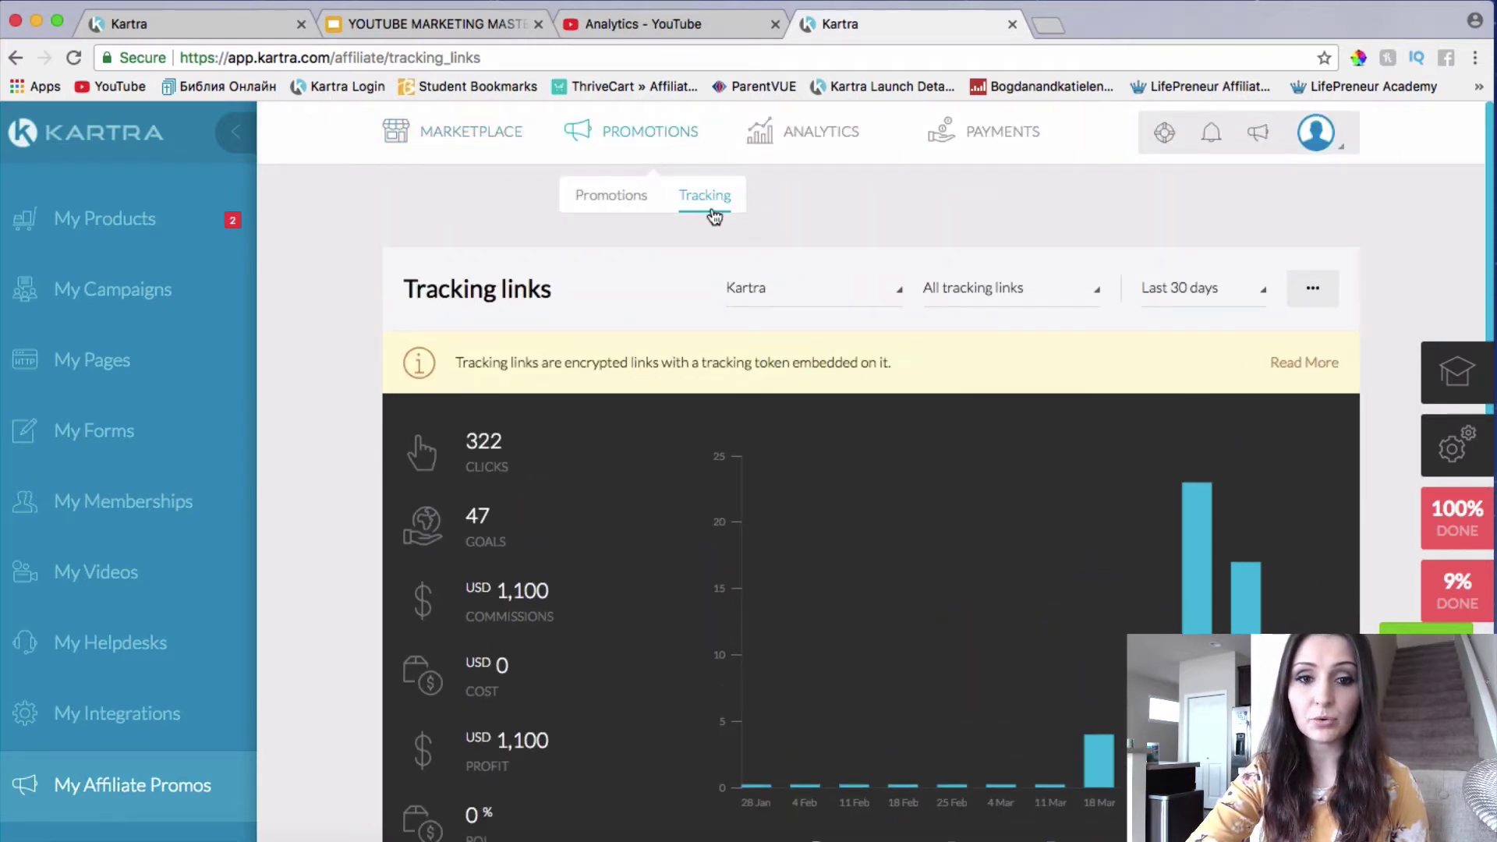
{"action": "scroll", "coordinate": [665, 364], "scroll_direction": "down", "scroll_amount": 2}
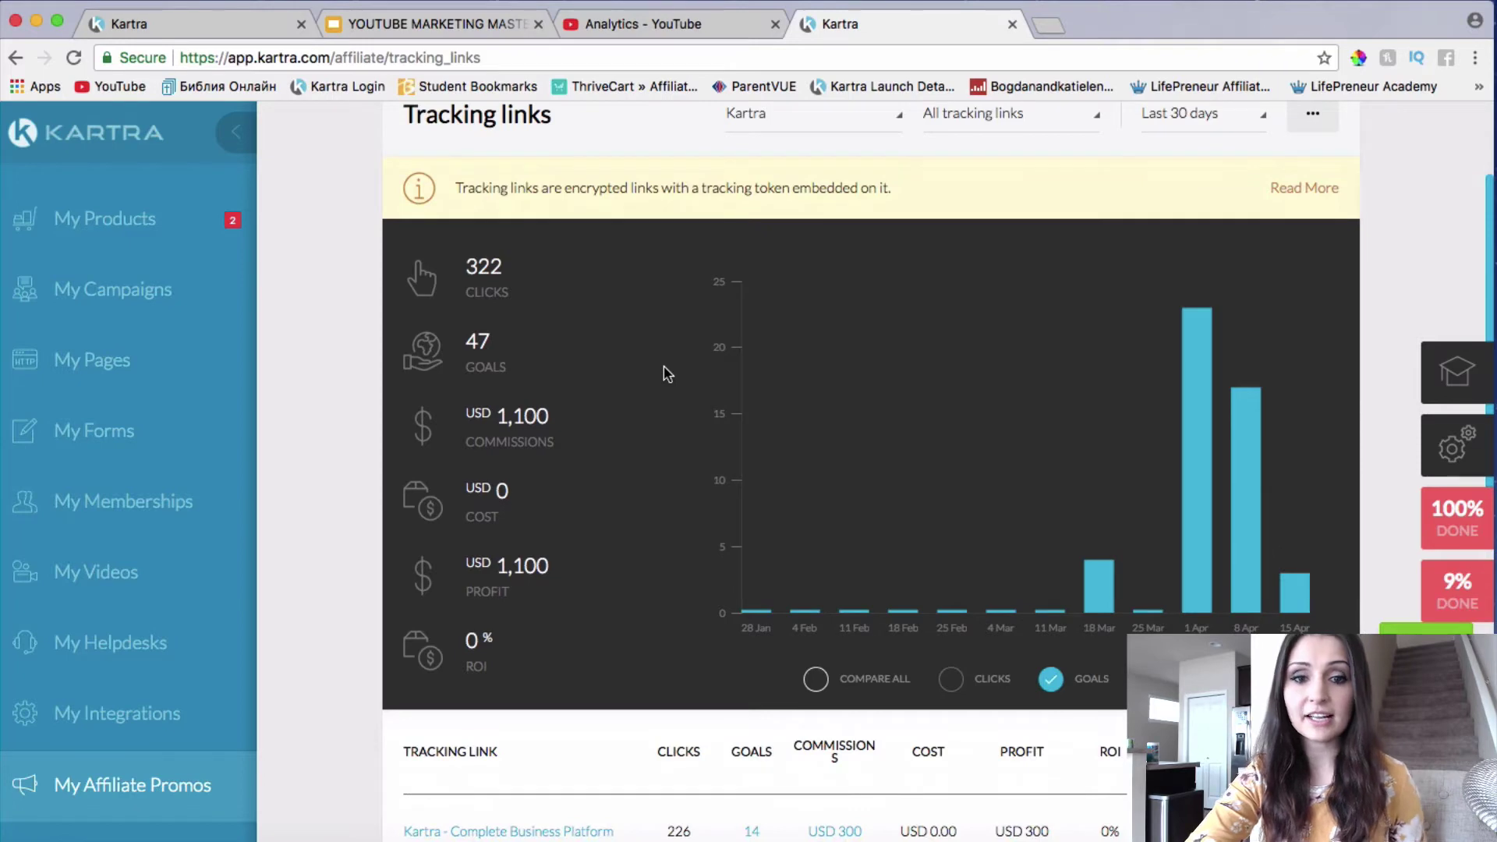
{"action": "scroll", "coordinate": [858, 468], "scroll_direction": "down", "scroll_amount": 1}
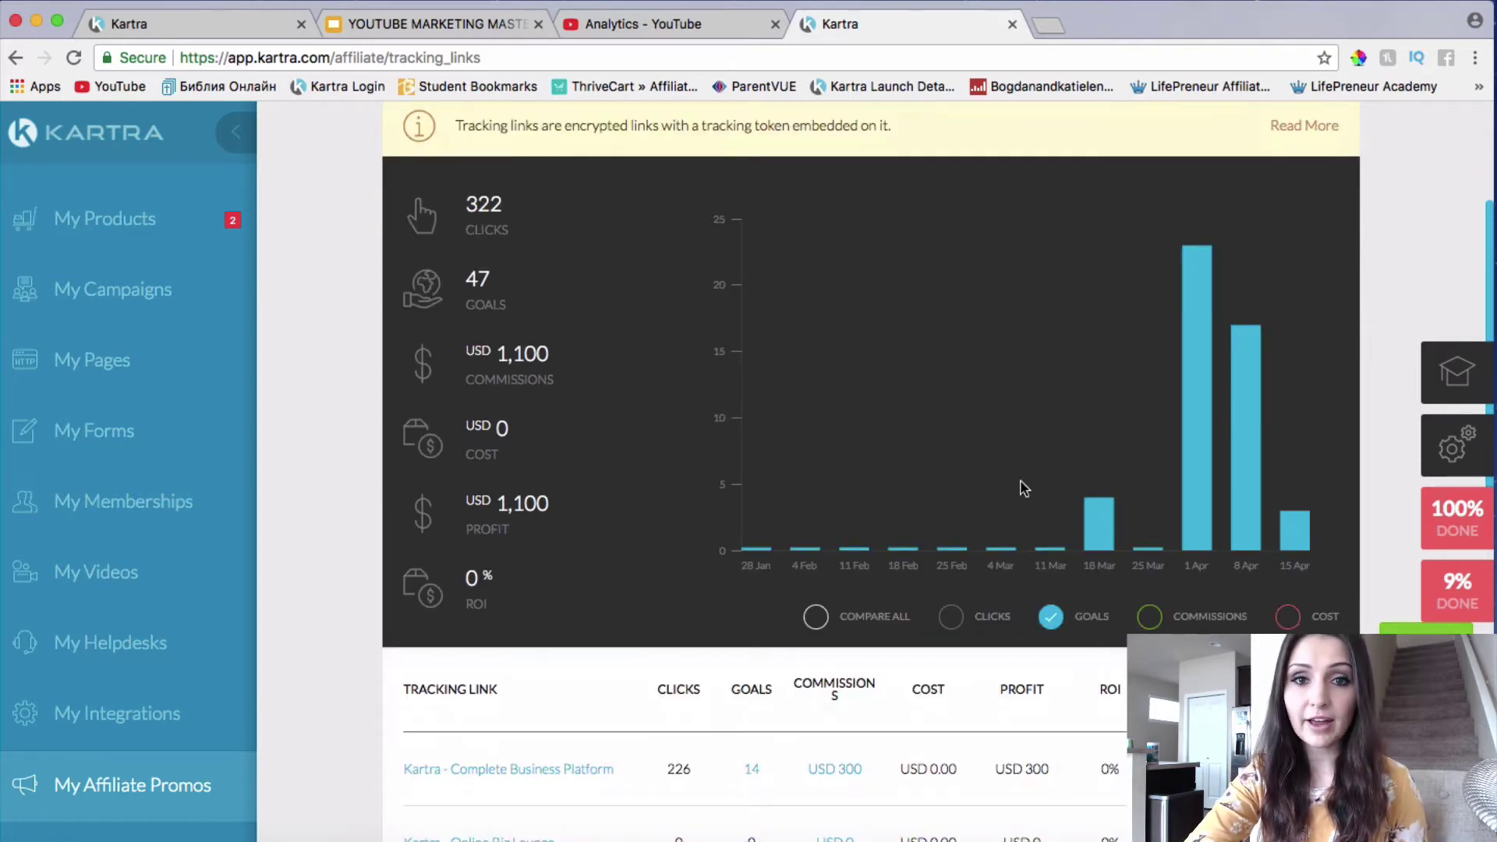
{"action": "scroll", "coordinate": [959, 538], "scroll_direction": "down", "scroll_amount": 1}
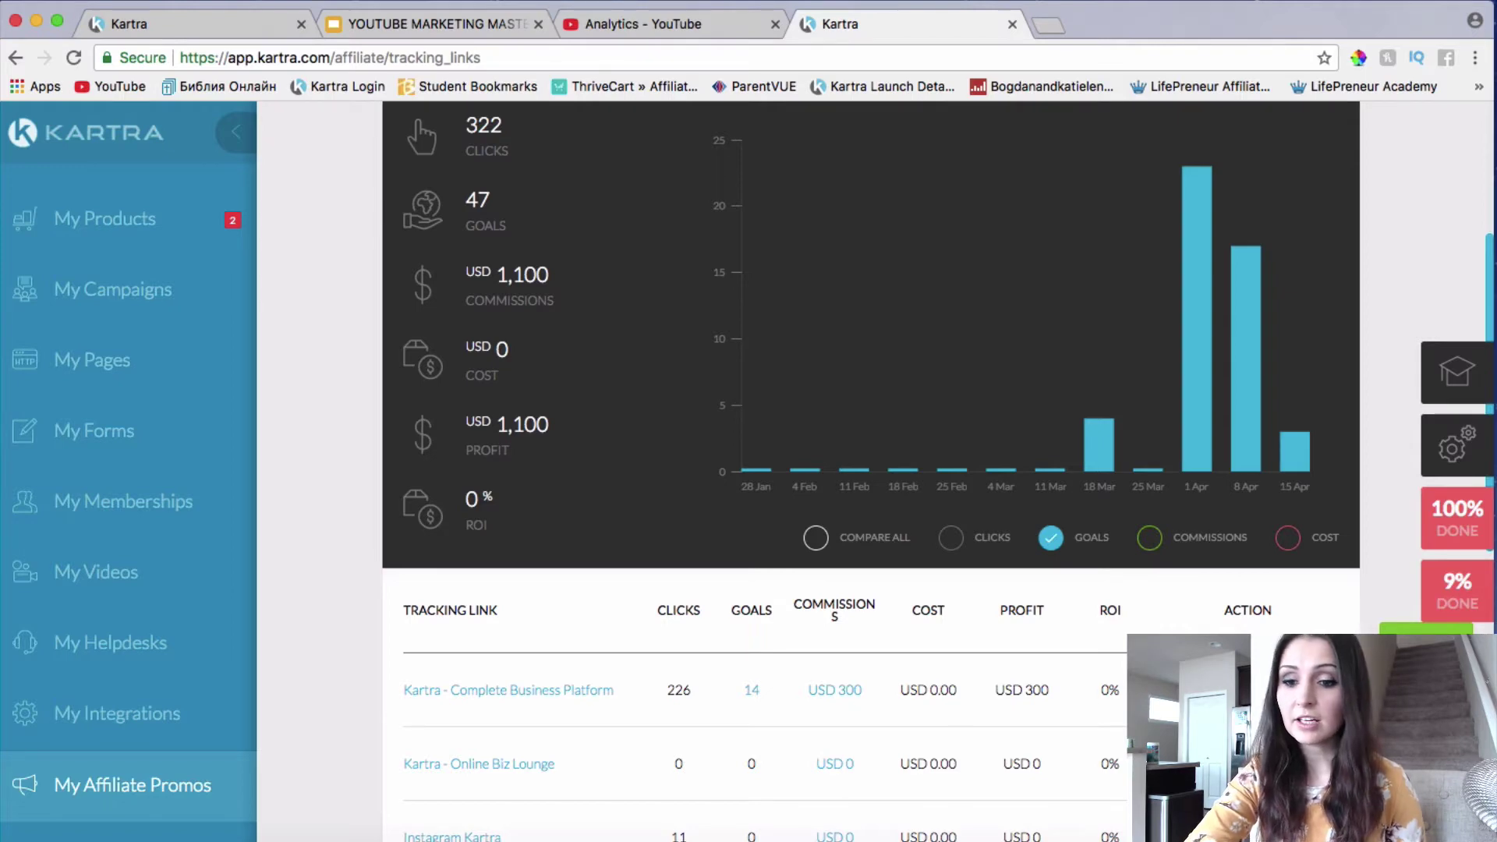
{"action": "scroll", "coordinate": [935, 468], "scroll_direction": "up", "scroll_amount": 1}
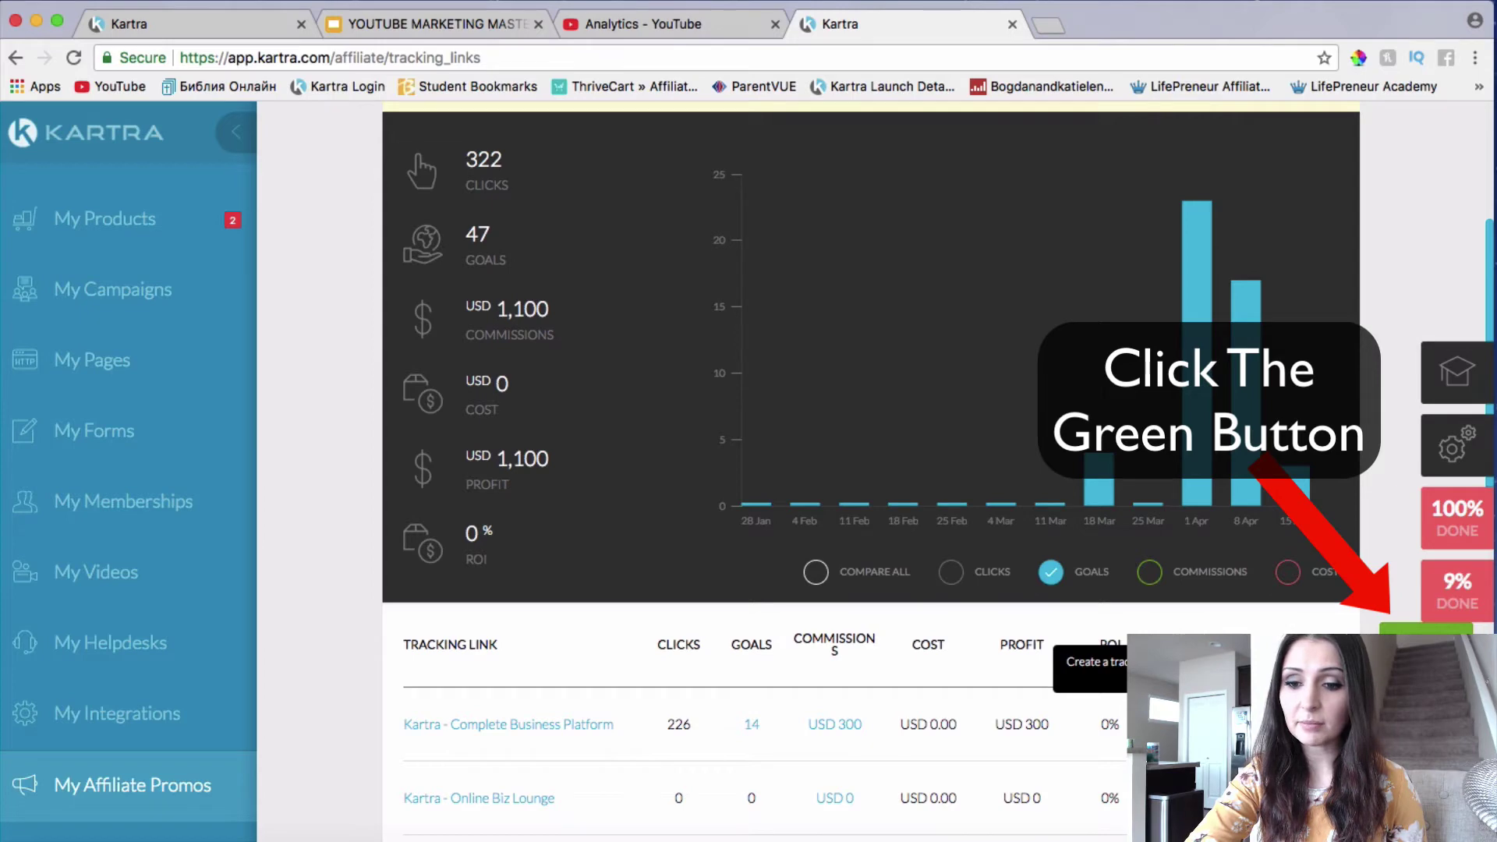
Create a new tracking link named 'Kartra - Instagram - Personal' and view its category options.
{"action": "left_click", "coordinate": [1426, 659]}
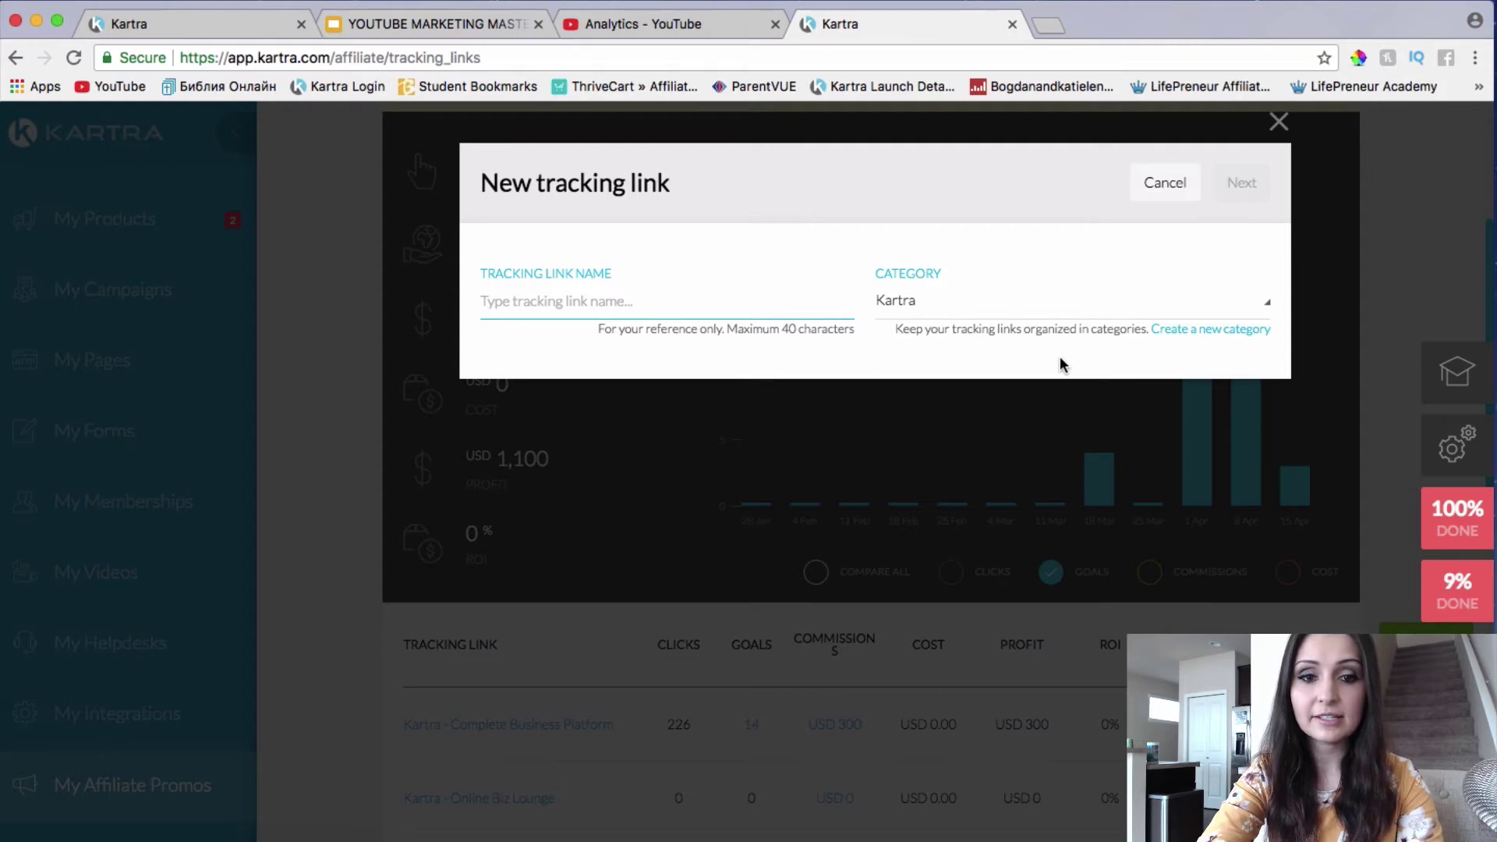
{"action": "type", "text": "Kartra"}
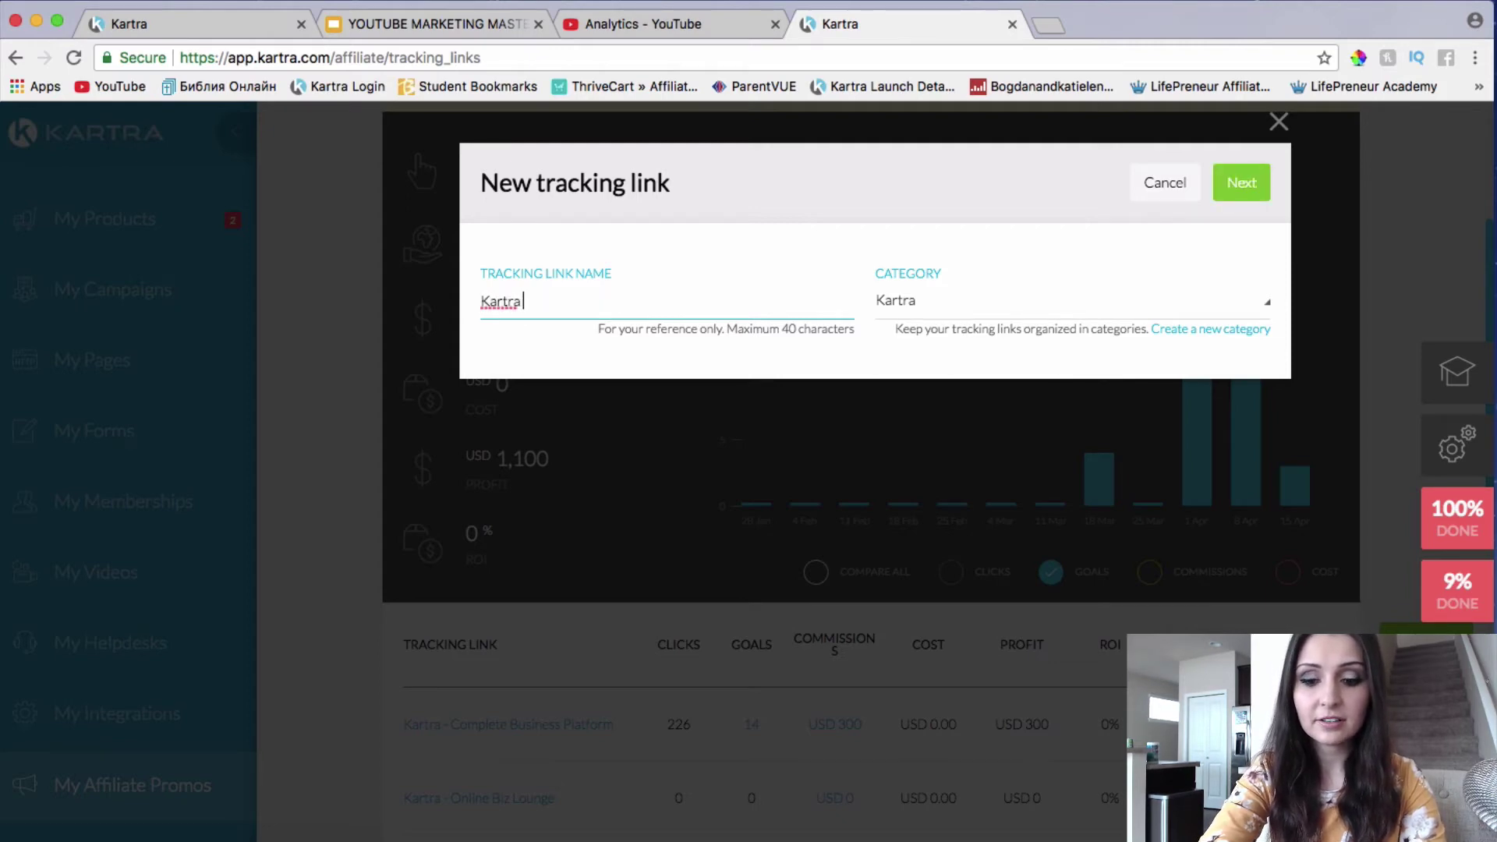
{"action": "type", "text": " - Insta"}
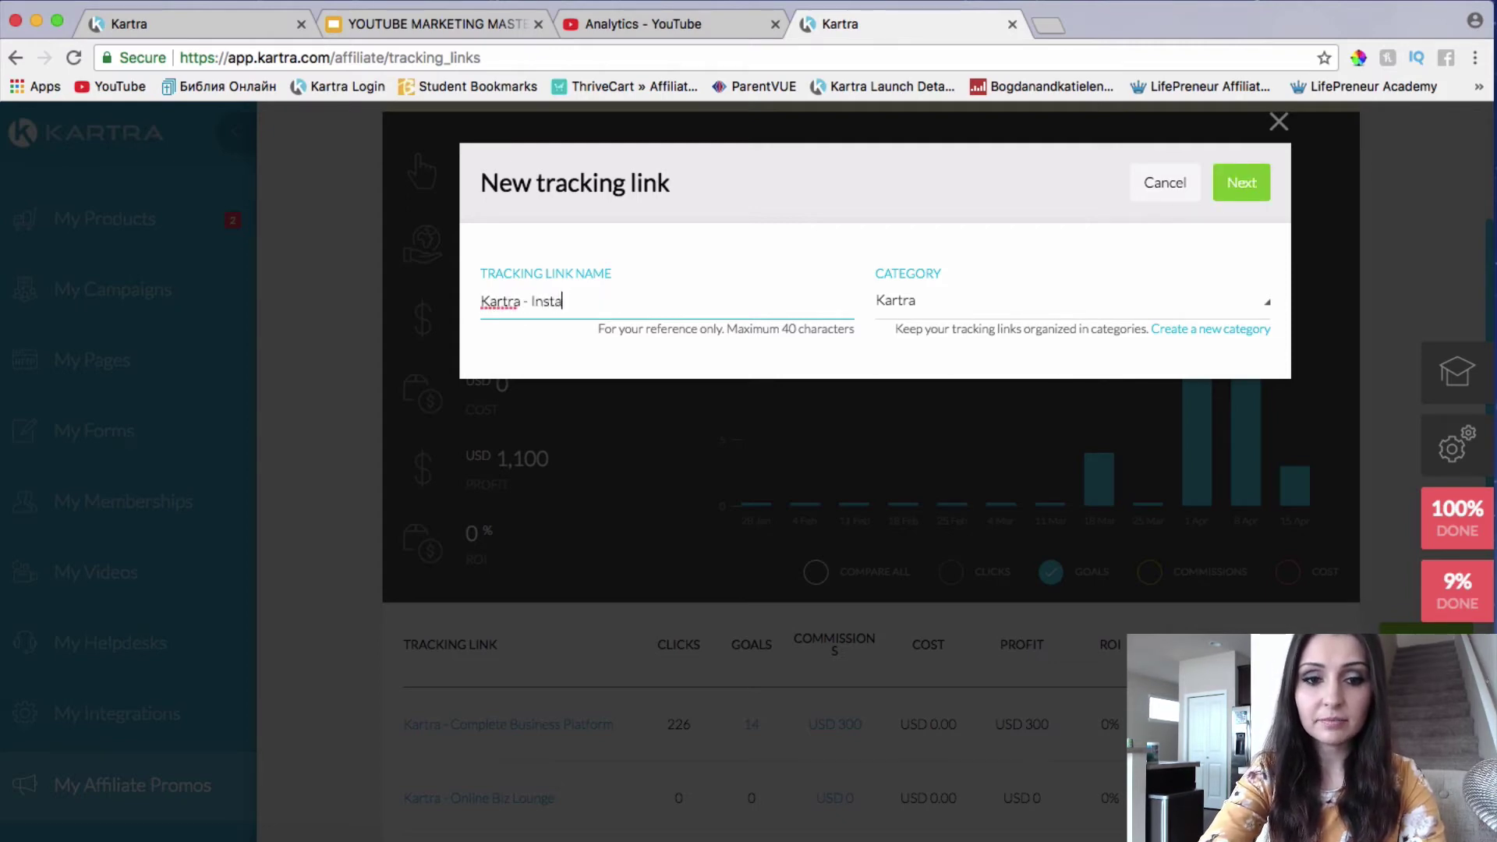
{"action": "type", "text": "gram"}
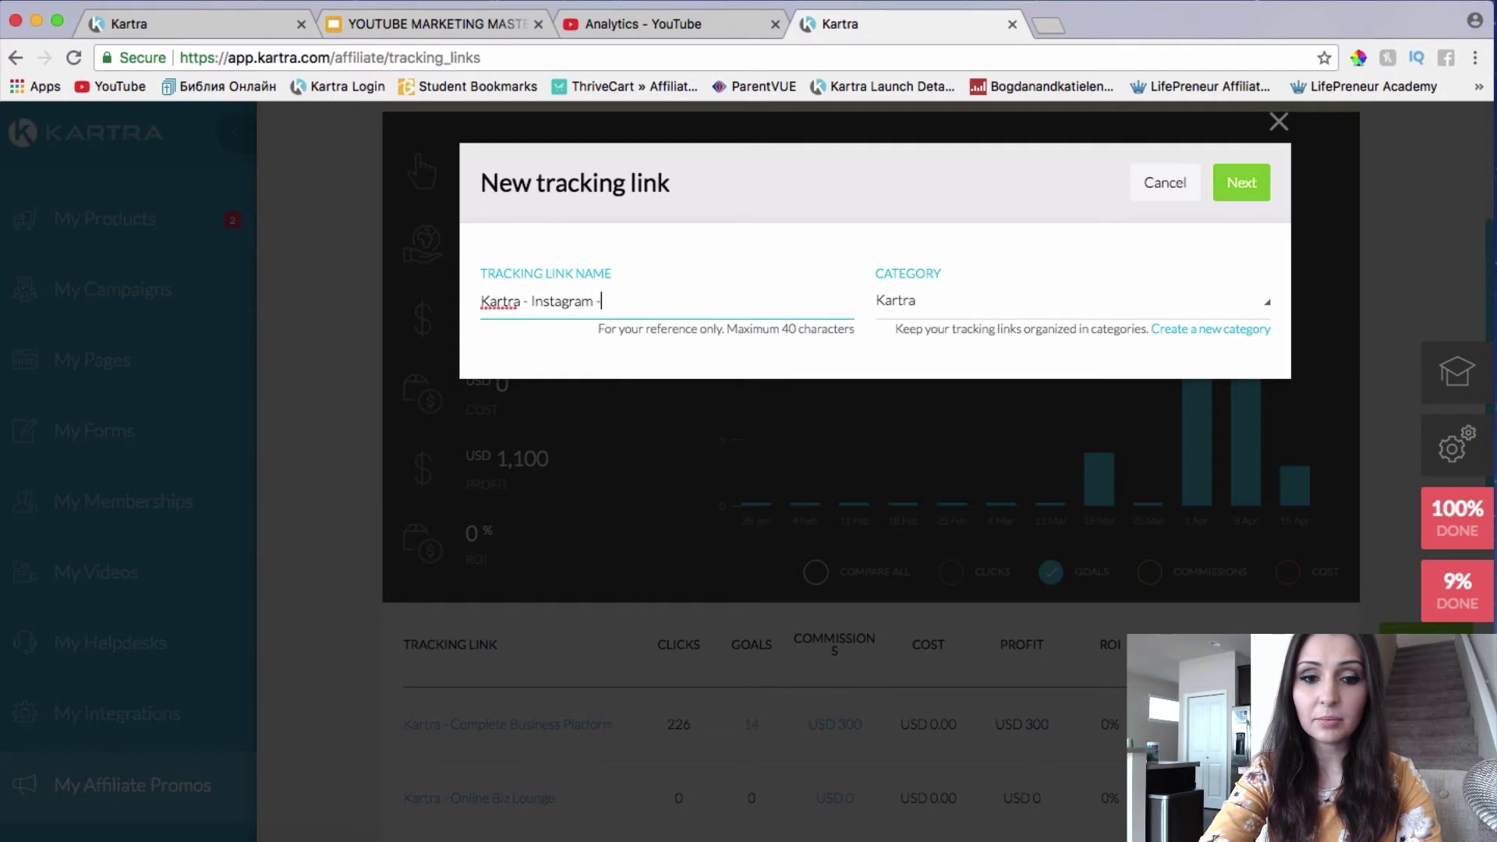
{"action": "type", "text": "- Personal"}
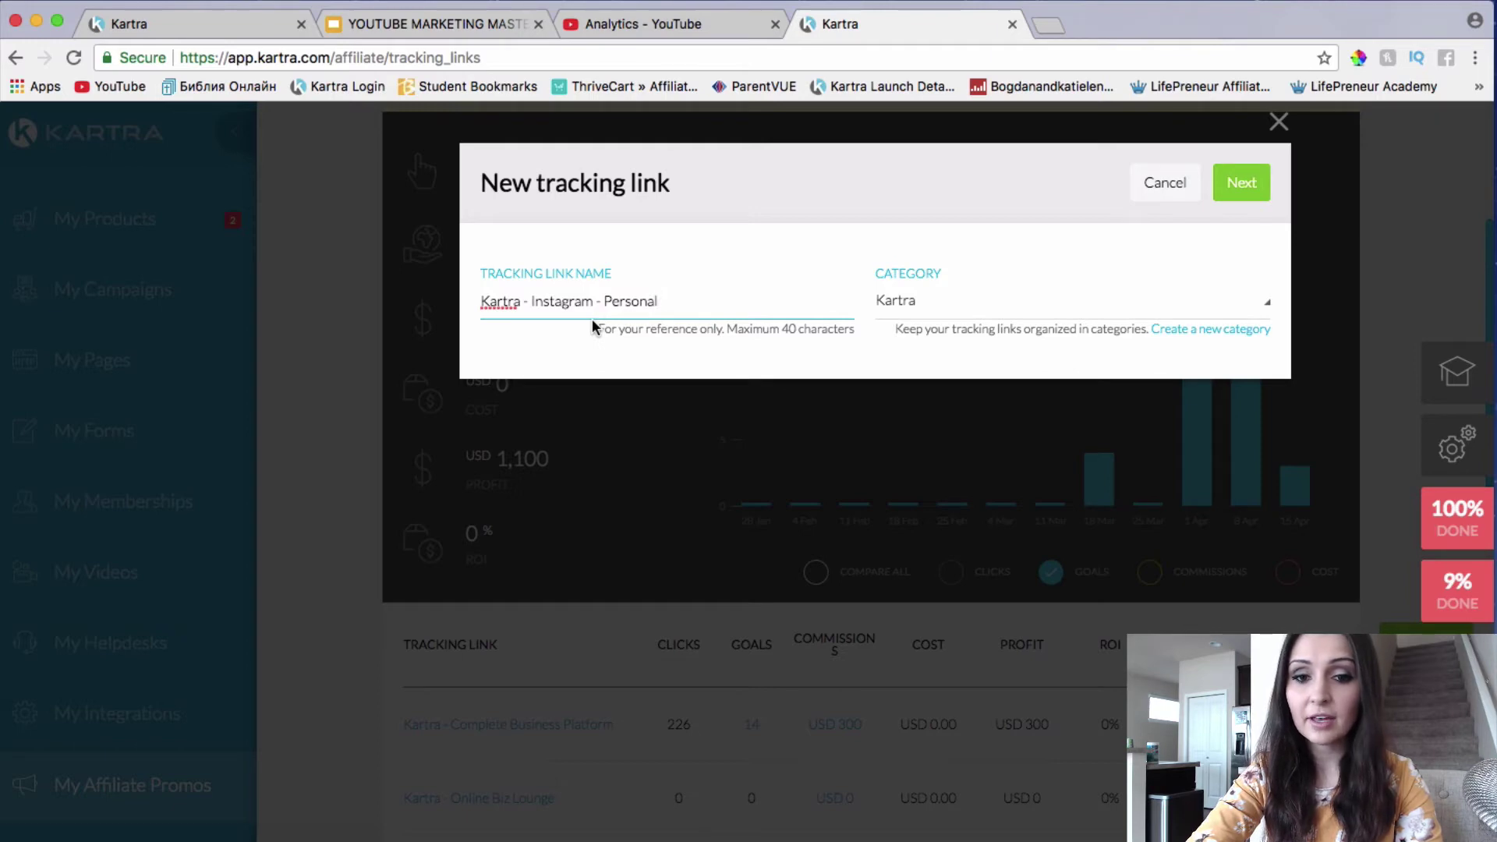
{"action": "left_click", "coordinate": [940, 303]}
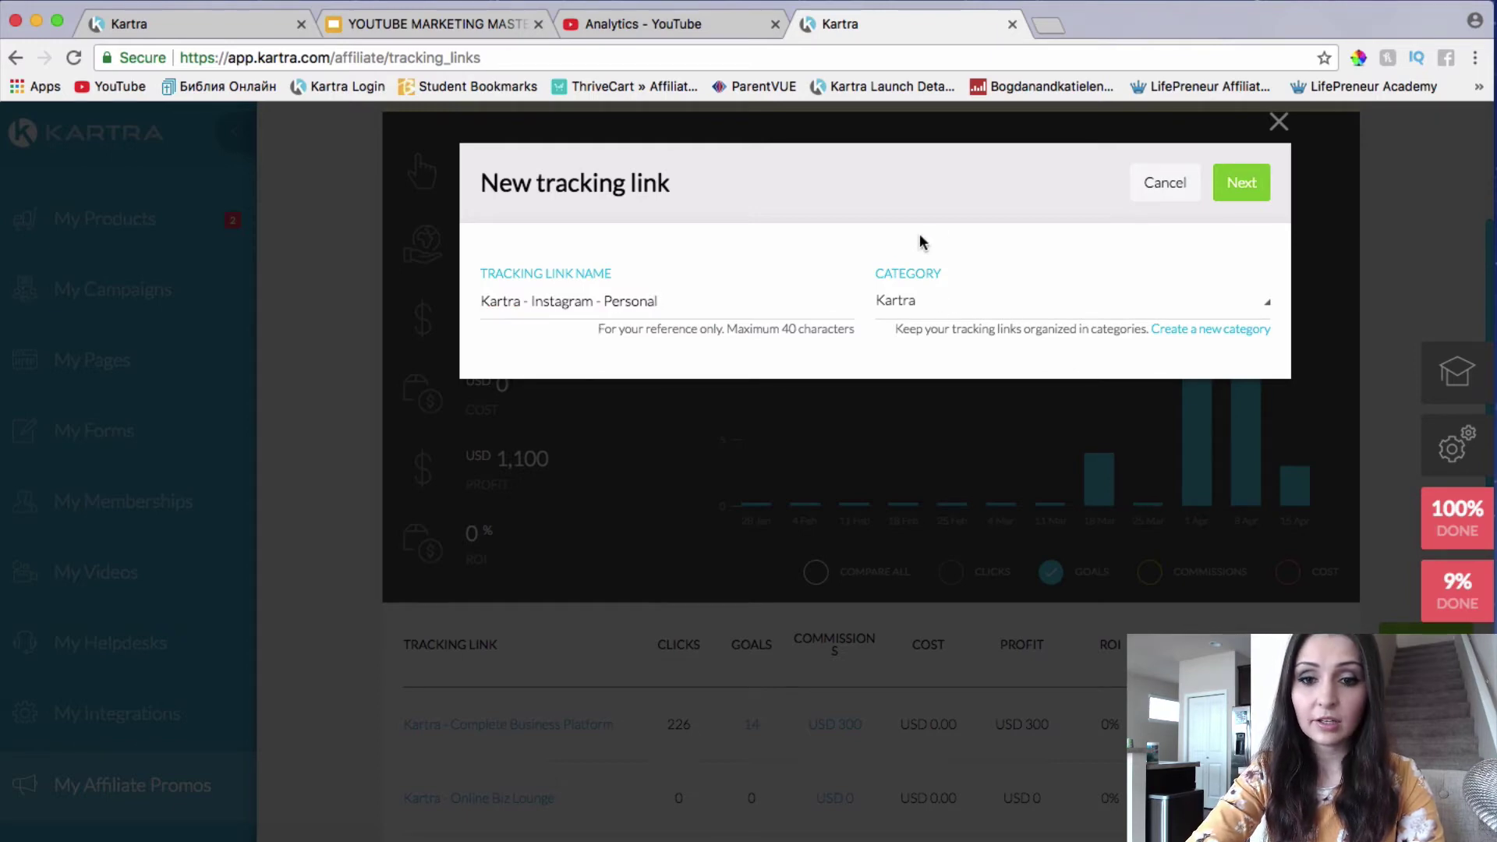
{"action": "left_click", "coordinate": [919, 312]}
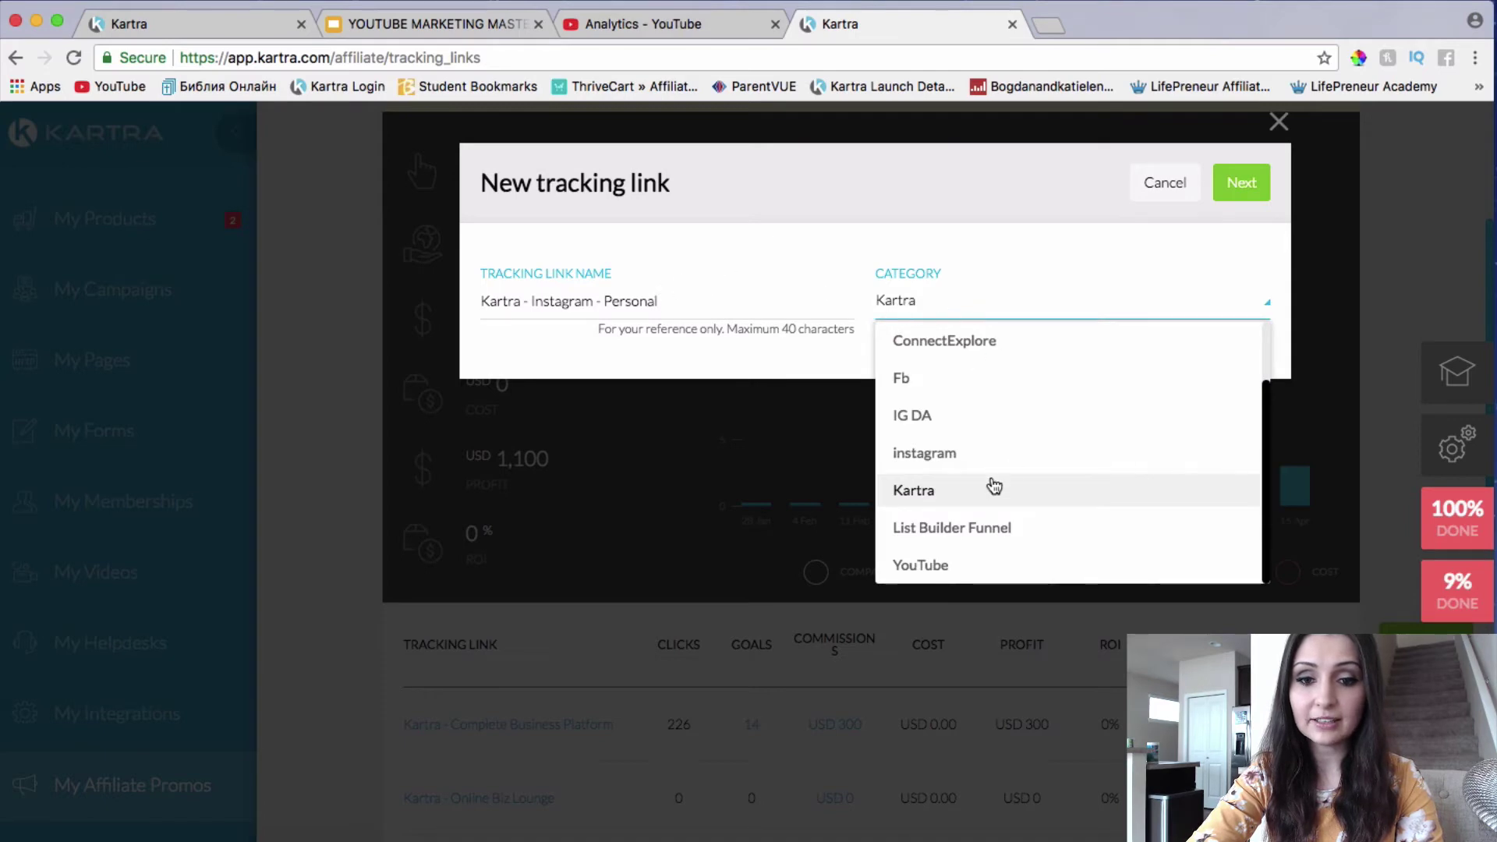
Keep the link's category as Kartra and advance to the final destination step.
{"action": "left_click", "coordinate": [936, 503]}
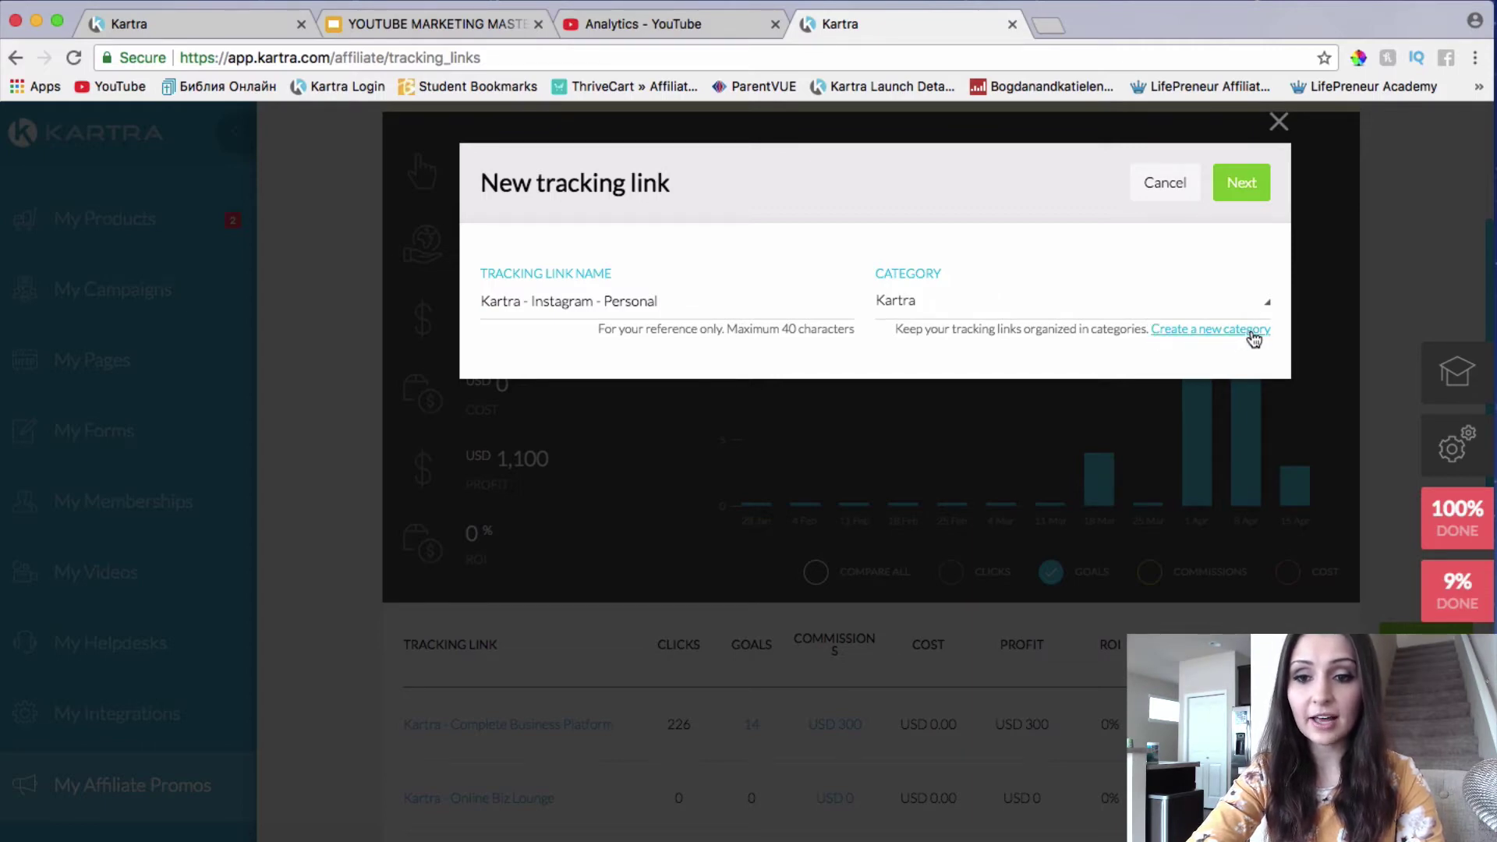
{"action": "left_click", "coordinate": [1241, 184]}
Choose Kartra Starter as the destination product and list its landing pages.
{"action": "left_click", "coordinate": [585, 304]}
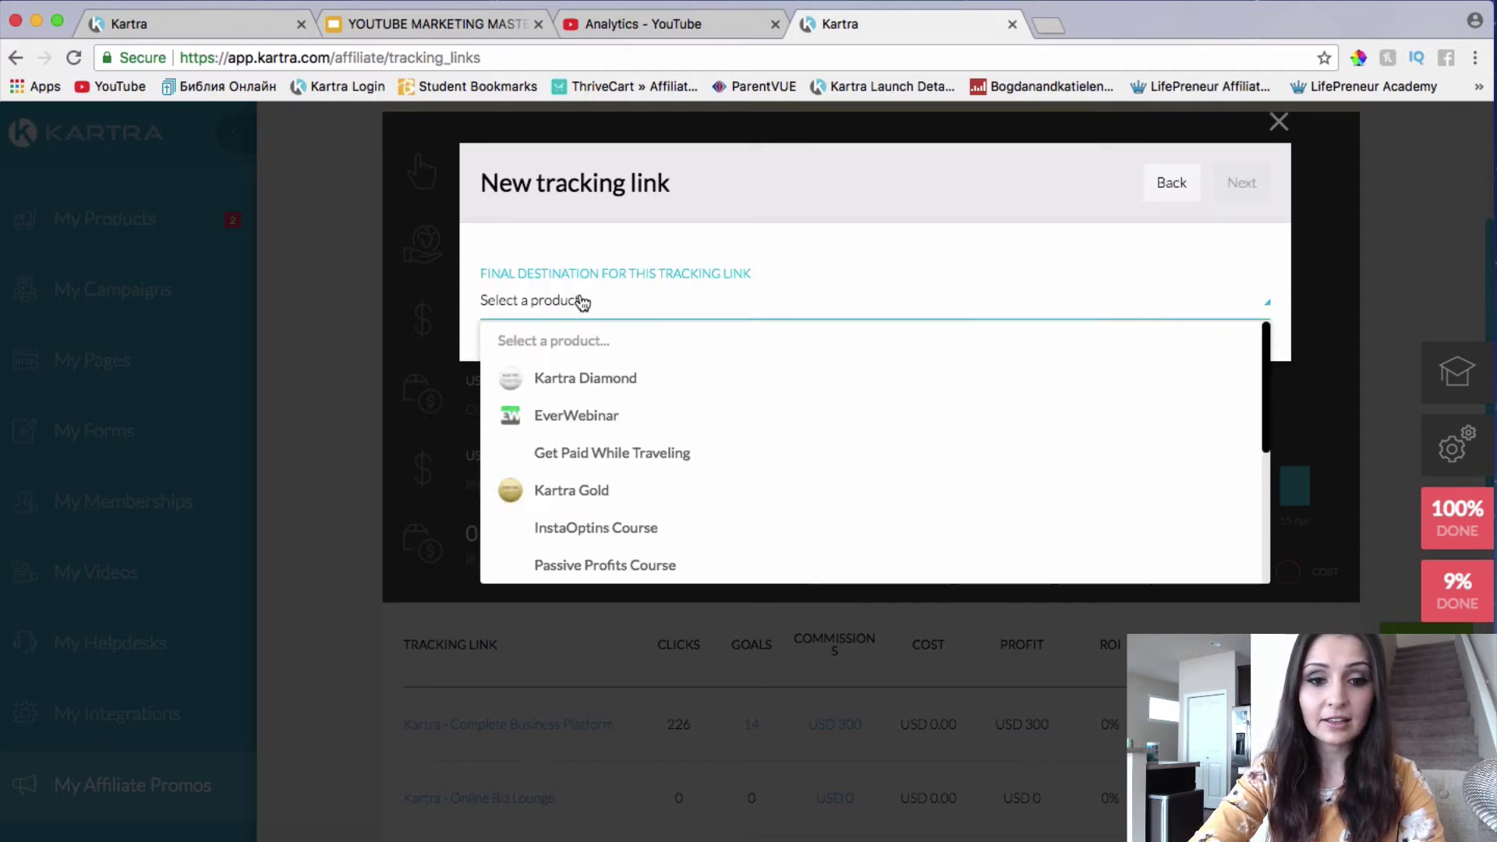
{"action": "scroll", "coordinate": [620, 448], "scroll_direction": "down", "scroll_amount": 3}
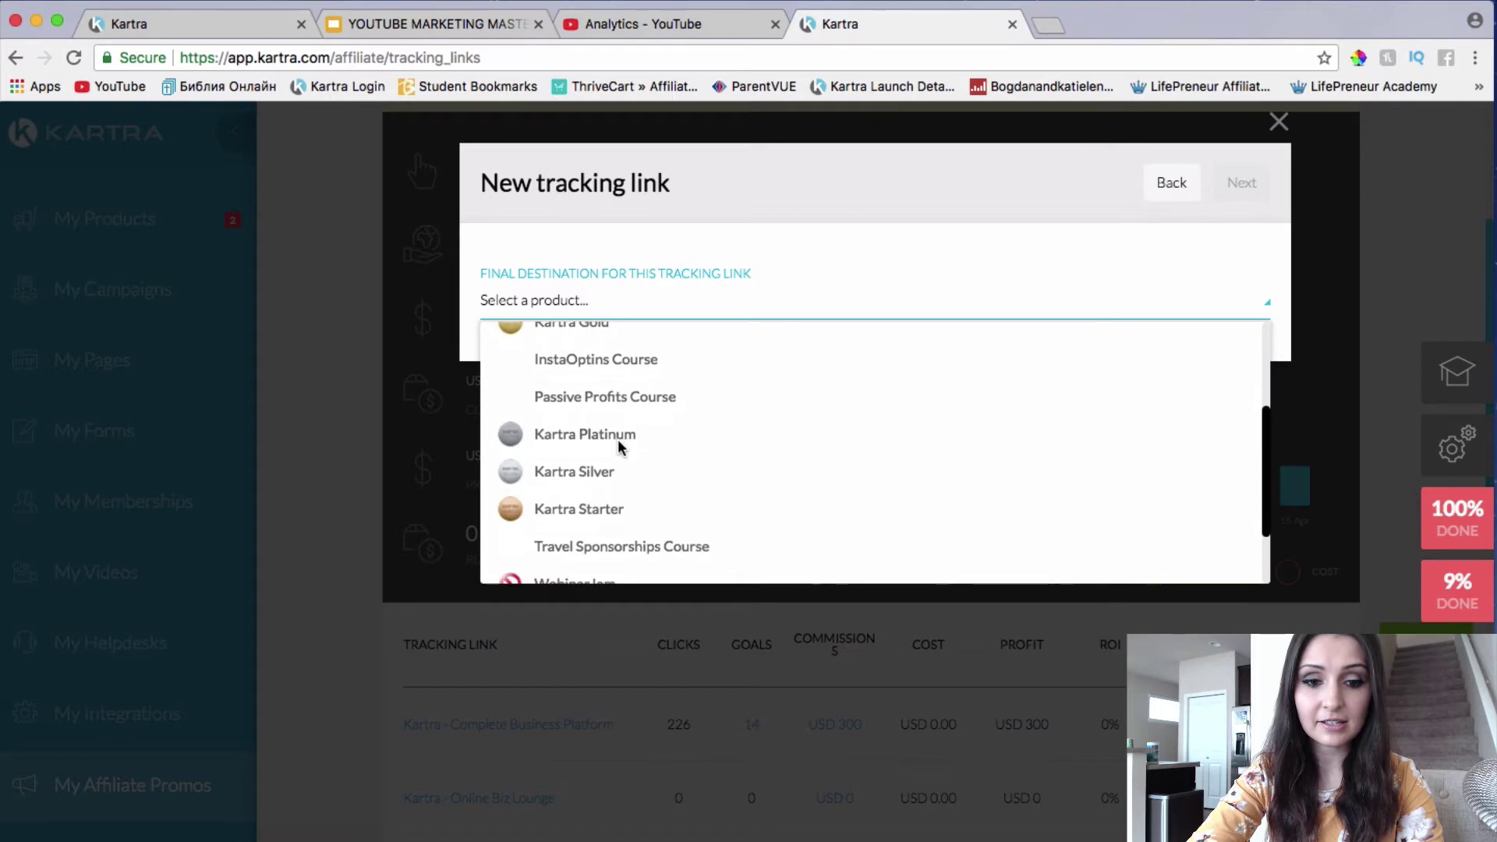
{"action": "left_click", "coordinate": [581, 513]}
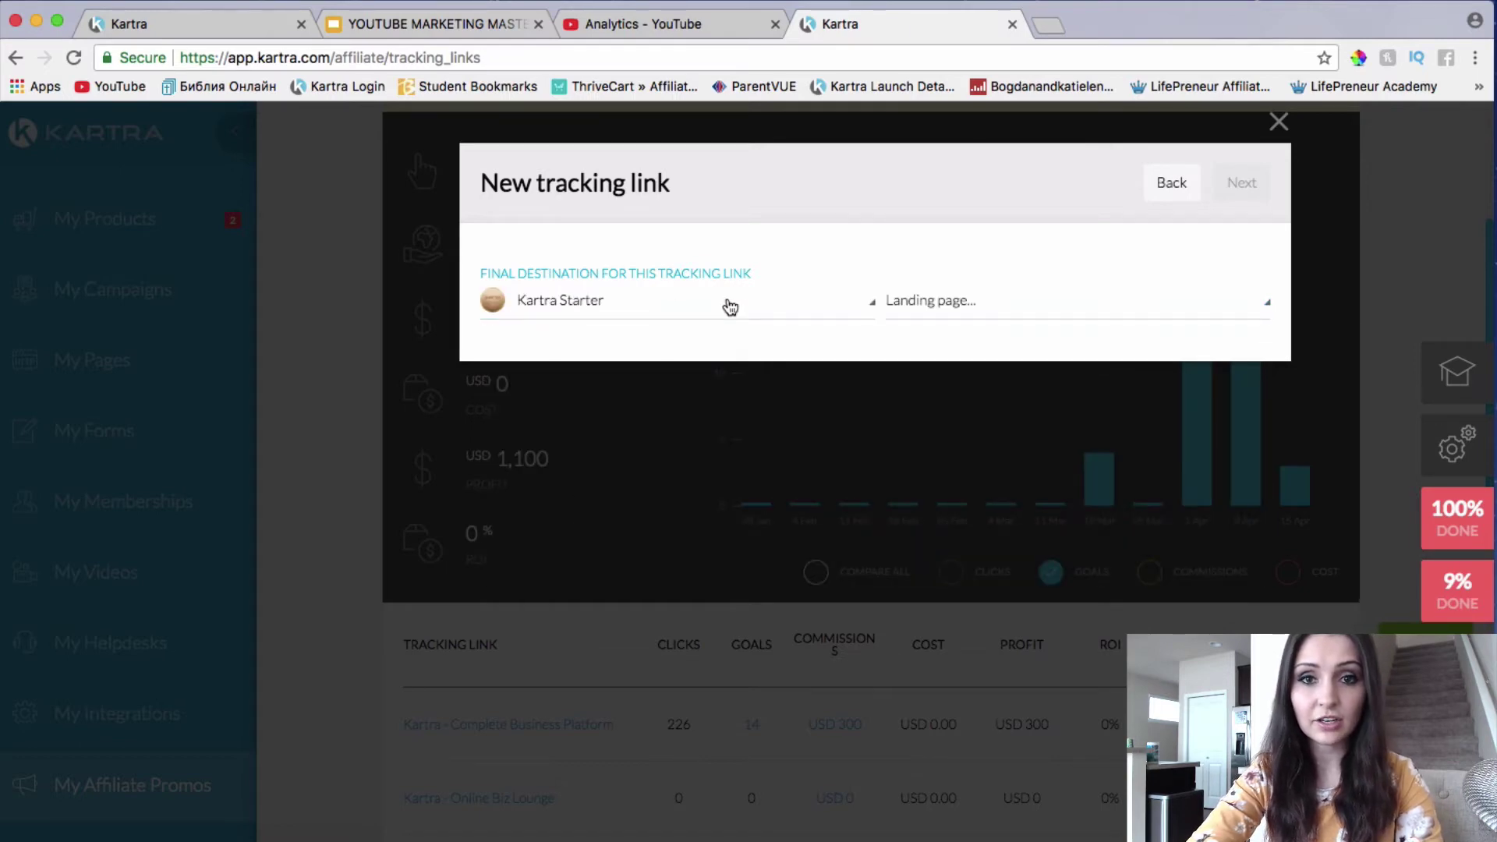
{"action": "left_click", "coordinate": [590, 311]}
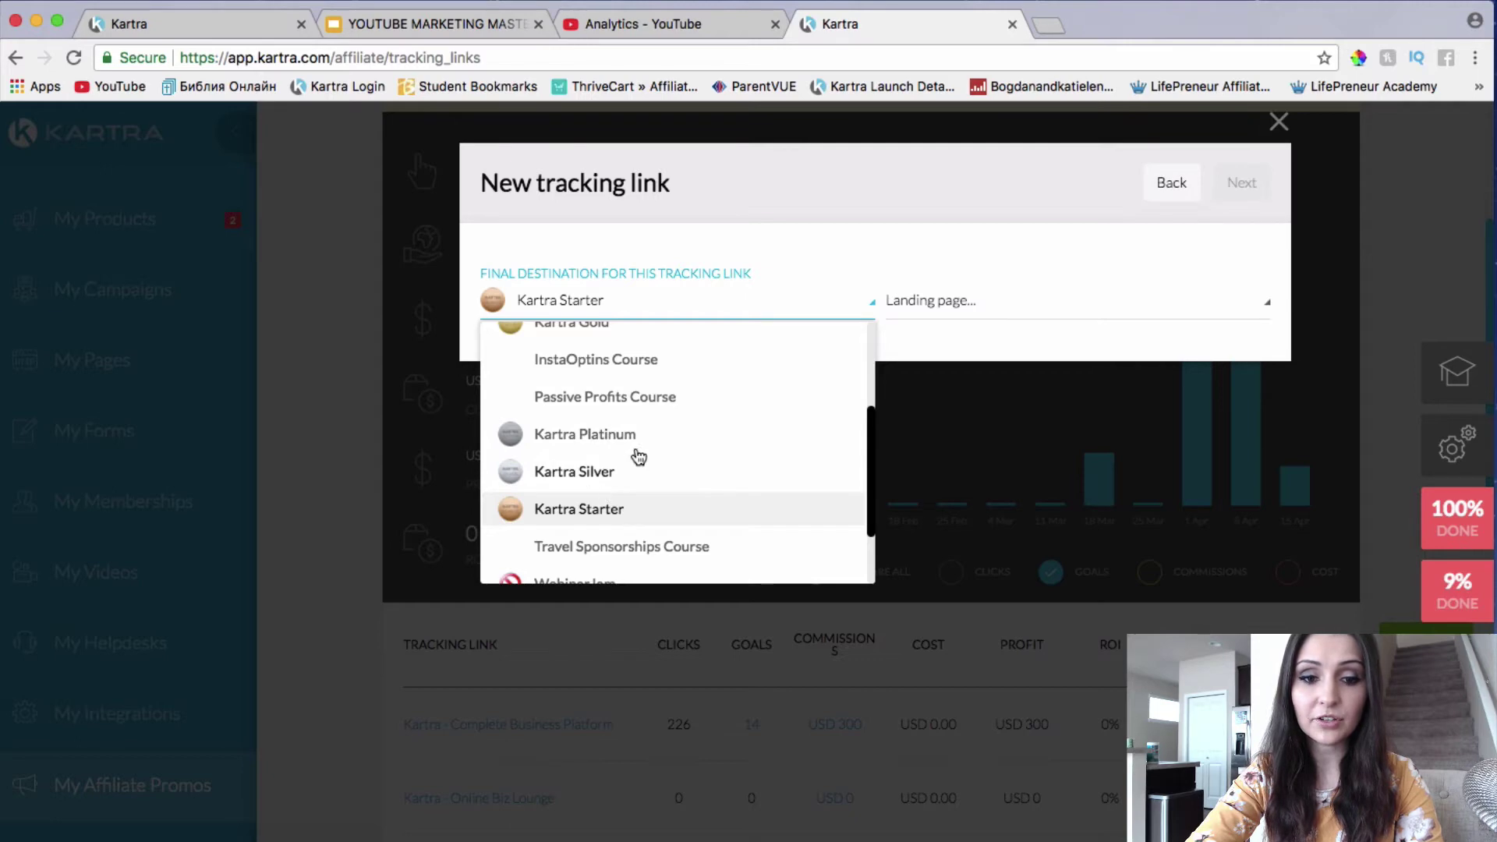
{"action": "left_click", "coordinate": [633, 305]}
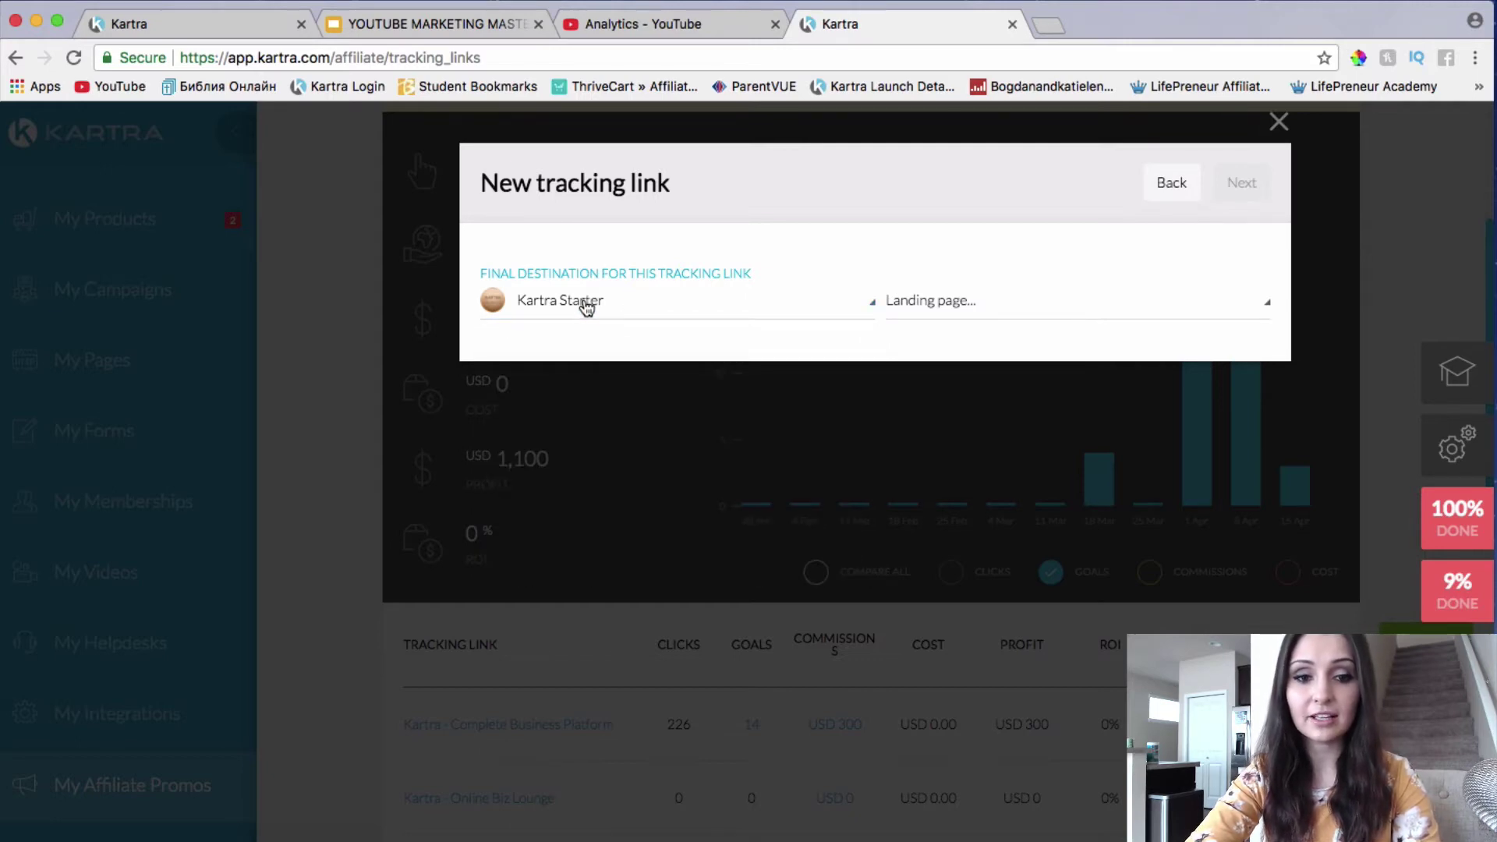
{"action": "left_click", "coordinate": [944, 312]}
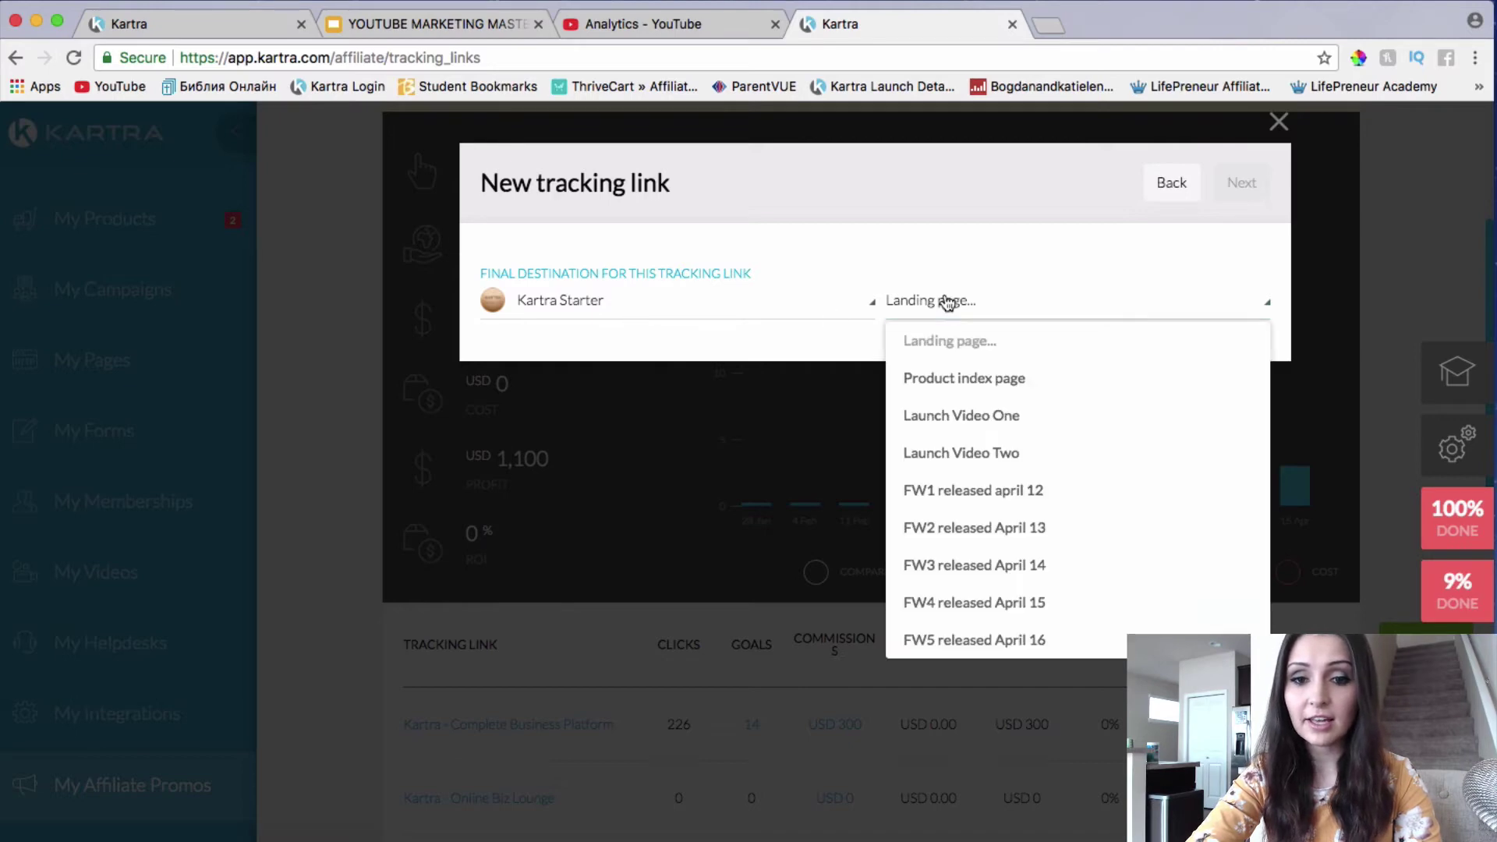
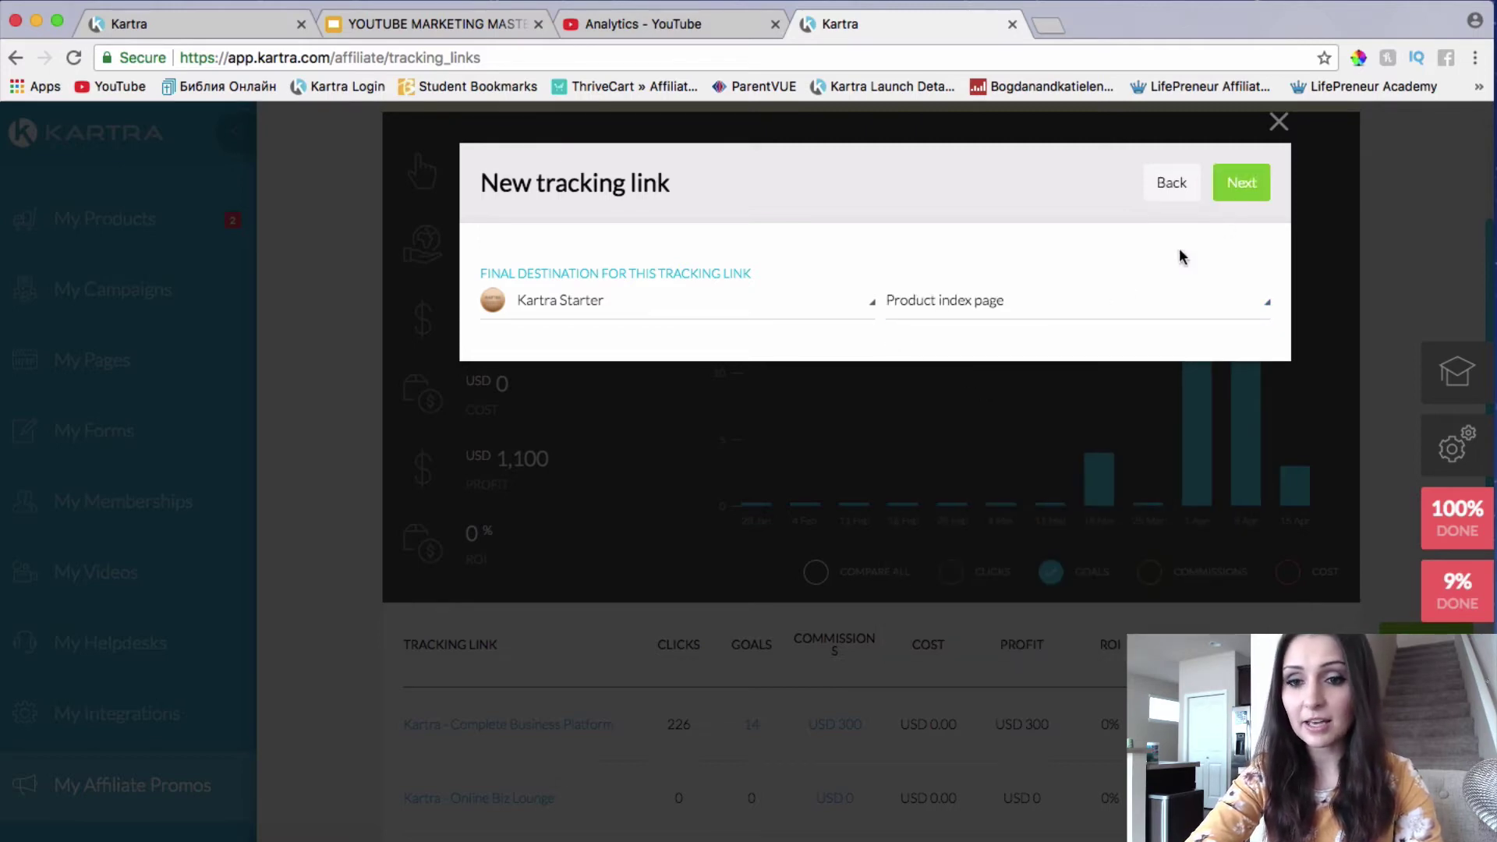
{"action": "left_click", "coordinate": [1060, 311]}
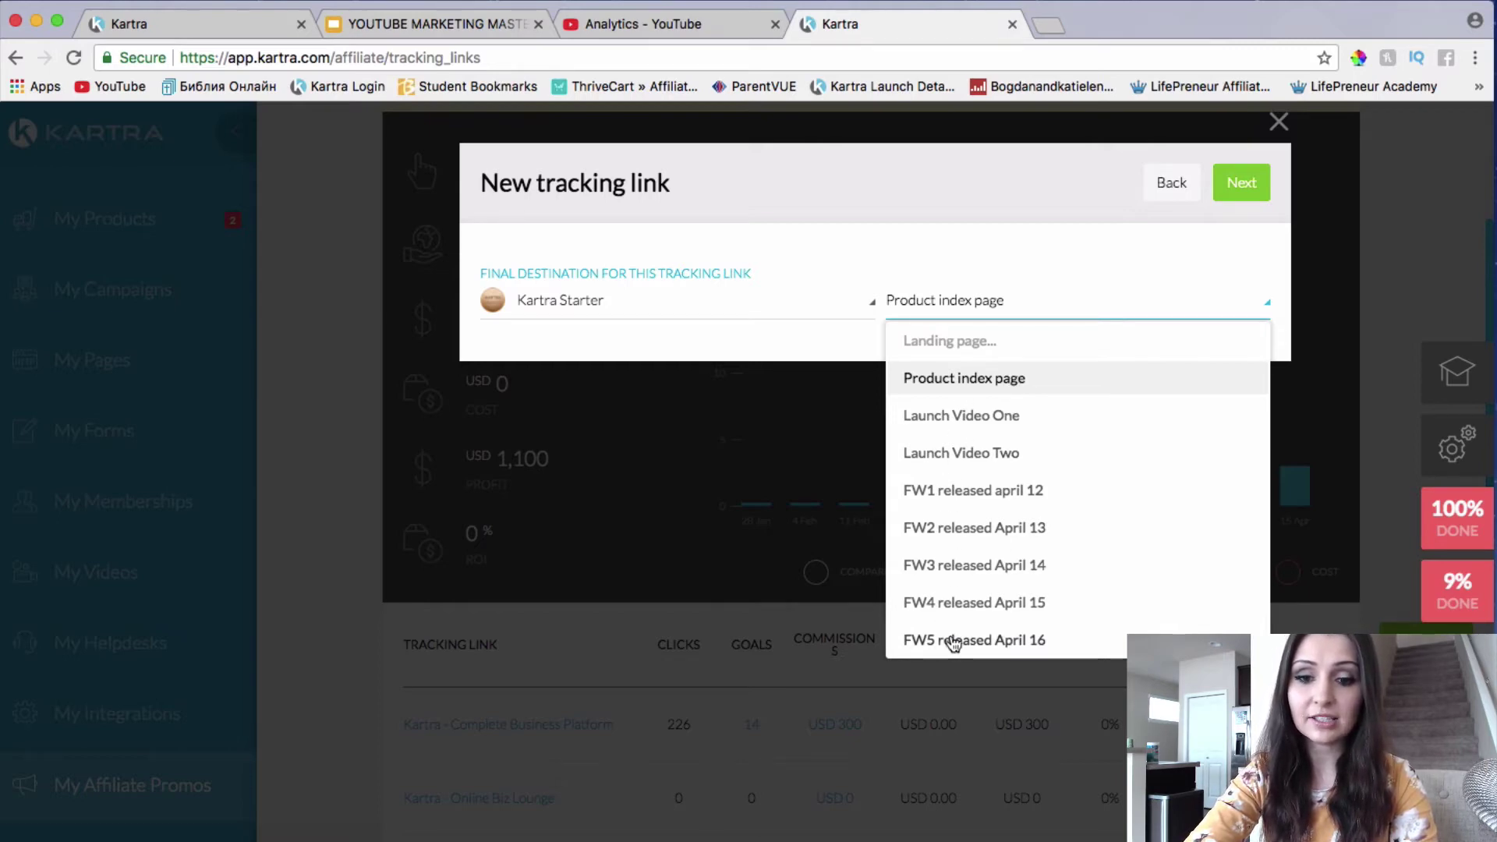
{"action": "left_click", "coordinate": [944, 385]}
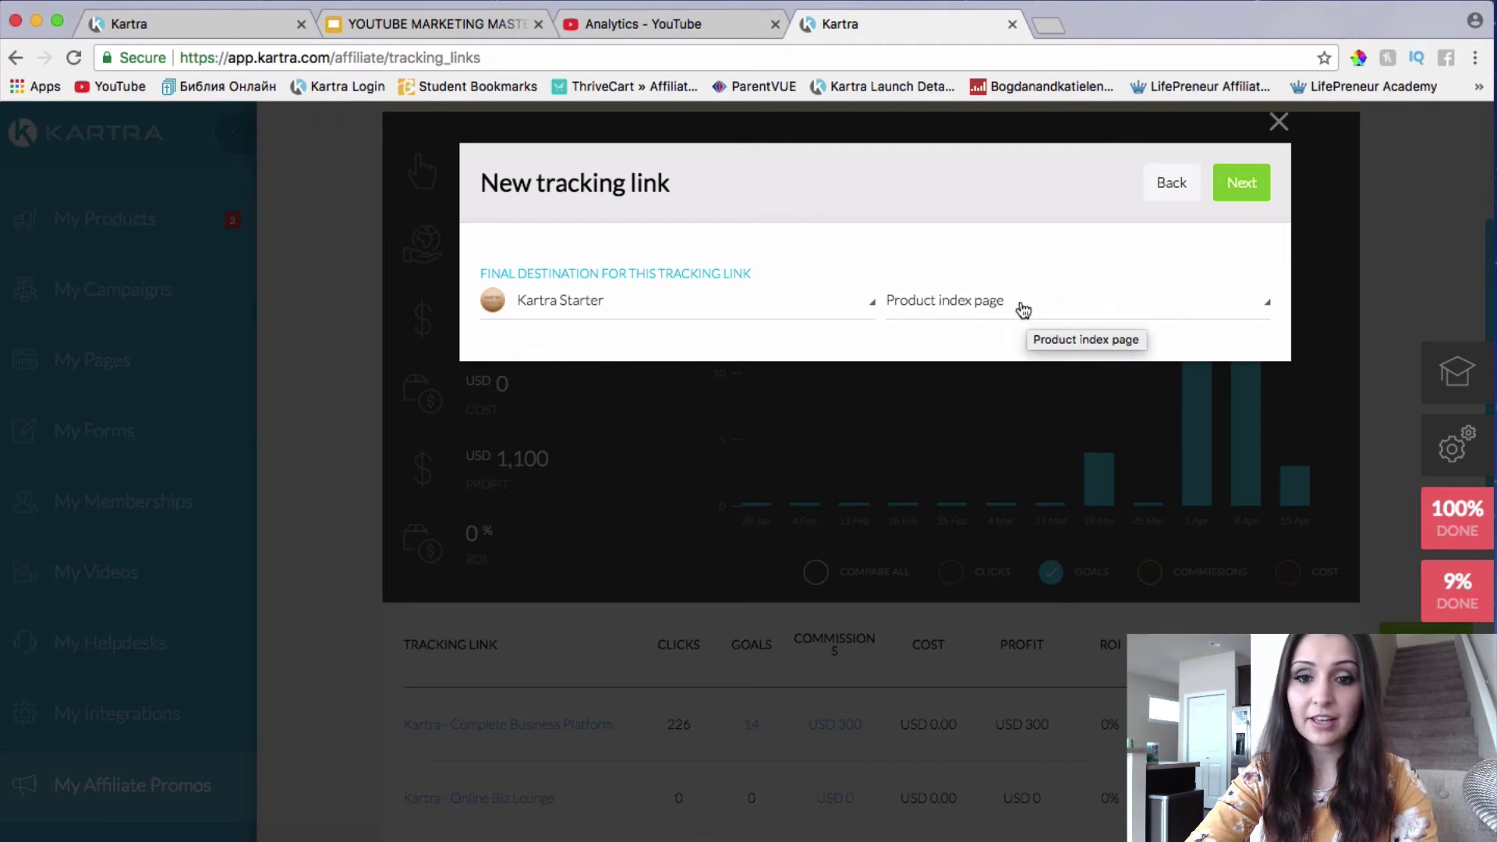
Generate the tracking link with no tracking IDs and a 0.00 cost per click.
{"action": "left_click", "coordinate": [1254, 188]}
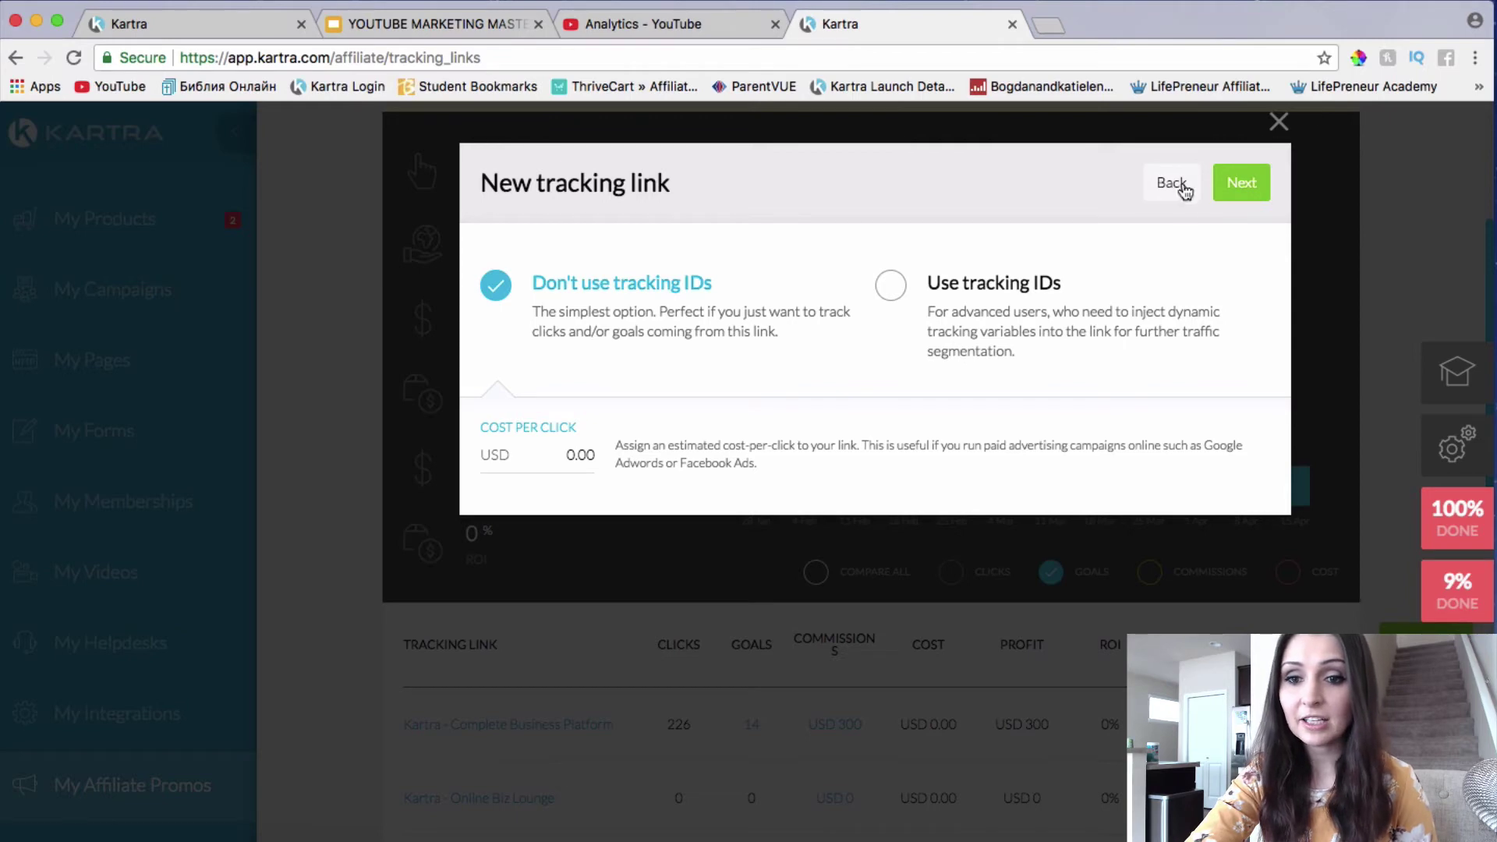
{"action": "left_click", "coordinate": [1249, 183]}
Select the whole generated tracking-link URL for copying and open a new browser tab.
{"action": "left_click_drag", "start_coordinate": [807, 630], "coordinate": [1028, 589]}
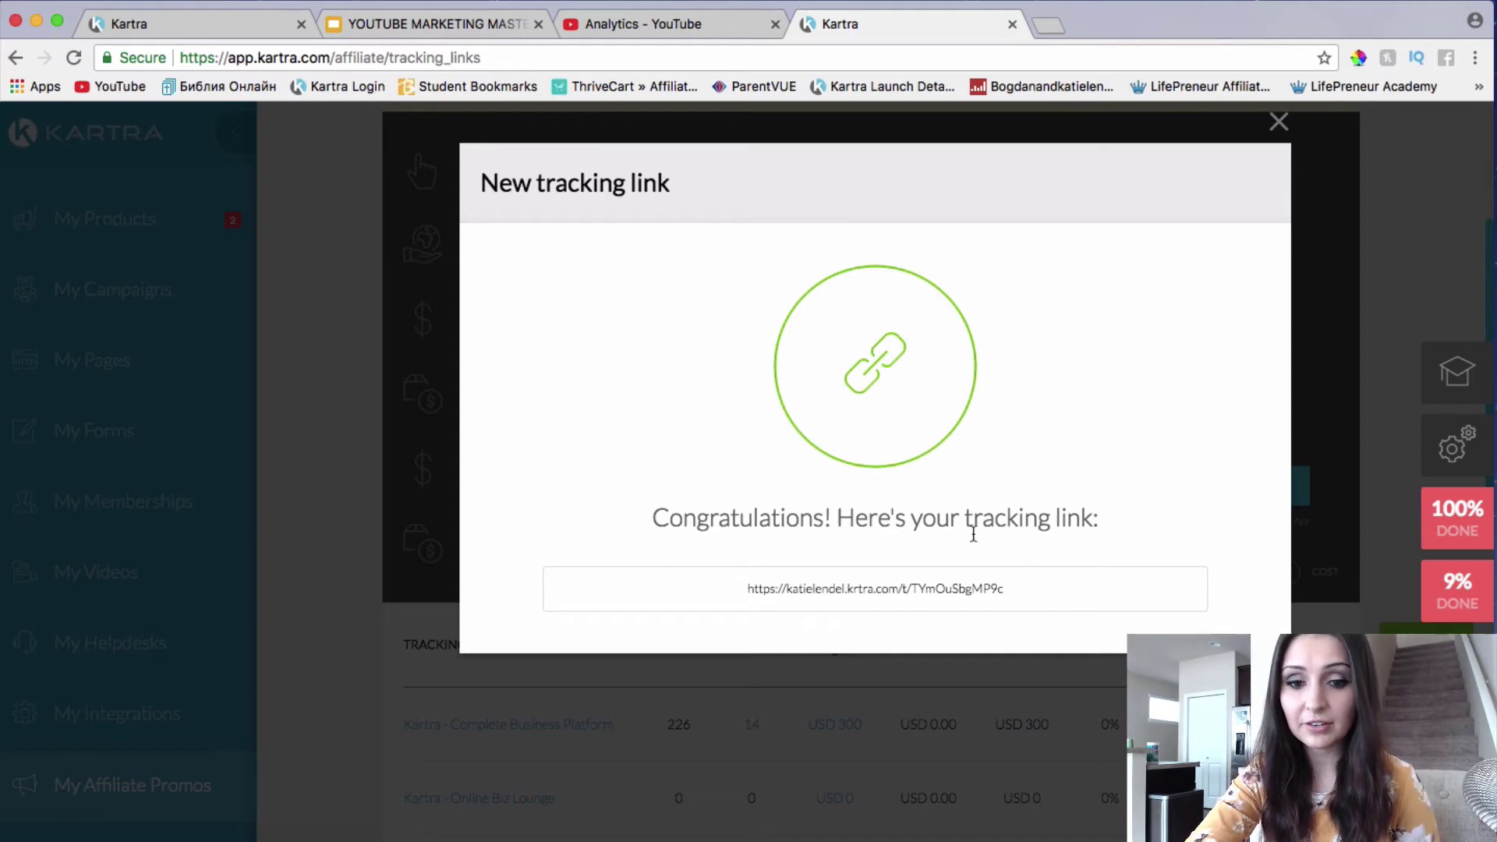
{"action": "left_click_drag", "start_coordinate": [1030, 593], "coordinate": [1051, 25]}
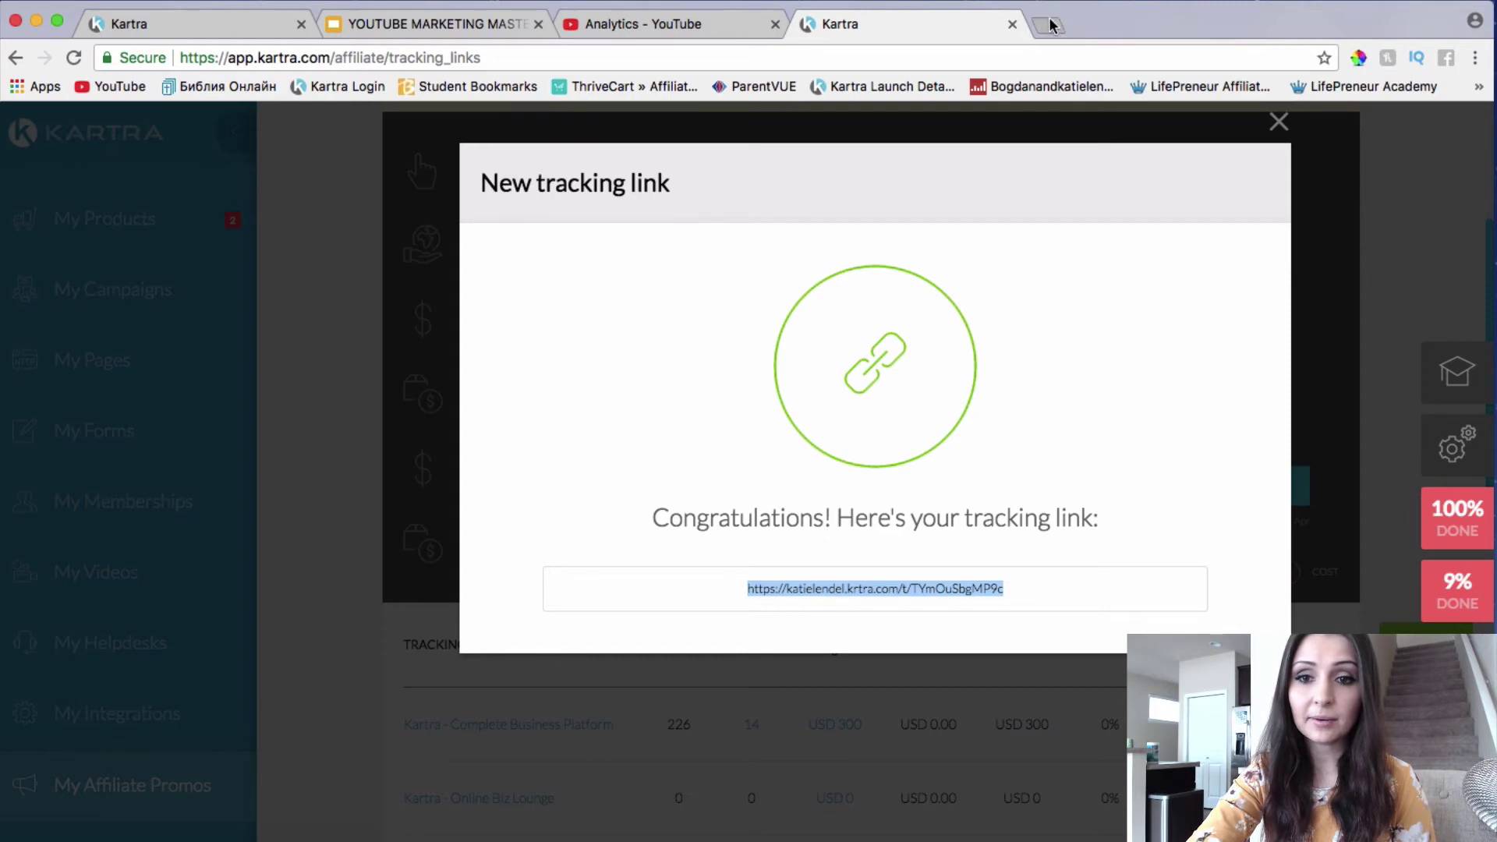
{"action": "left_click", "coordinate": [1050, 26]}
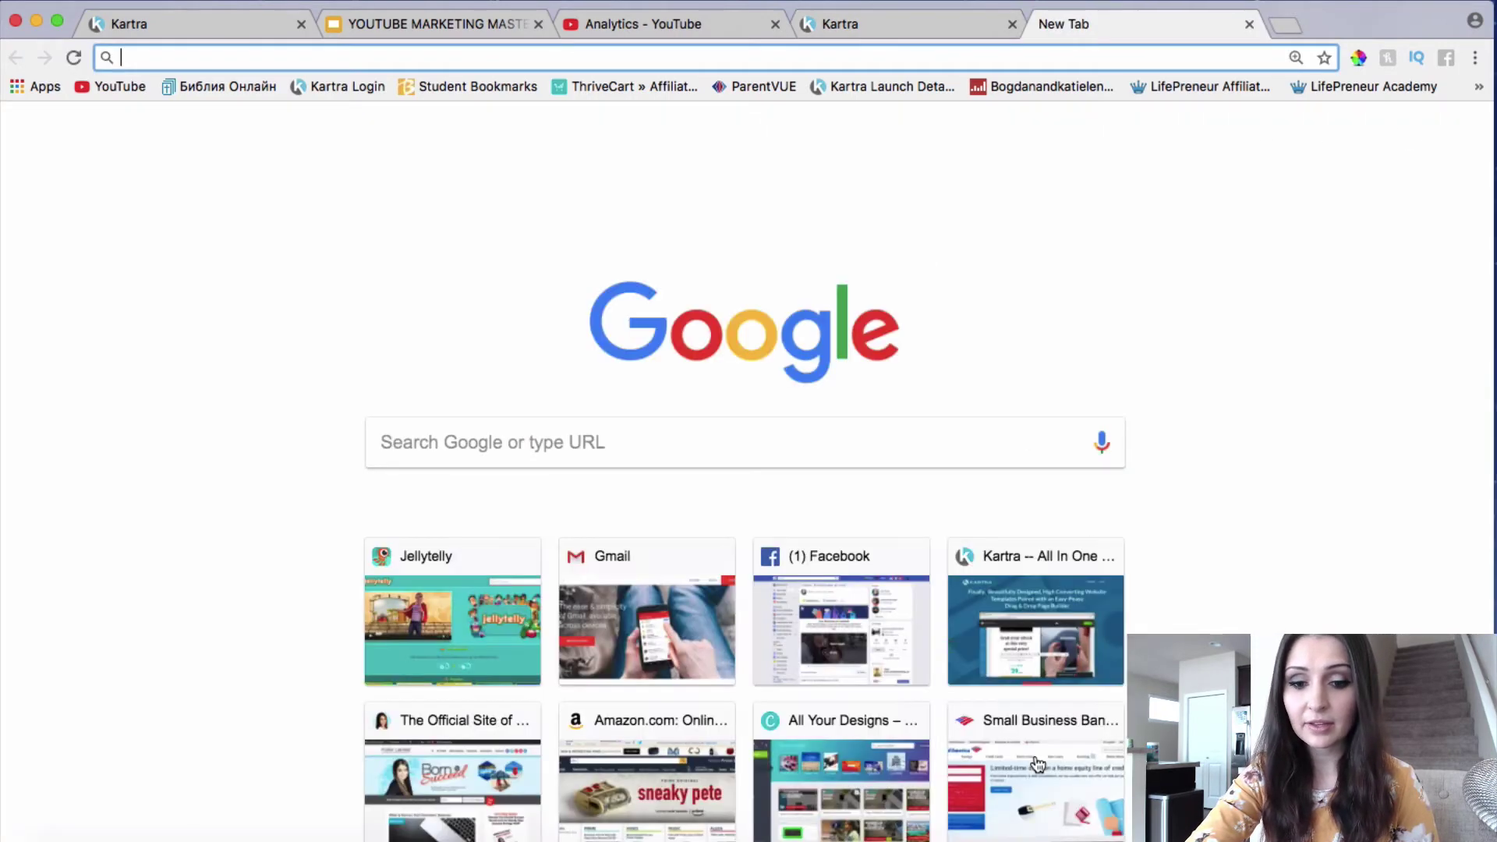
Load instagram.com in the new tab from the 'in' address-bar suggestion.
{"action": "type", "text": "in"}
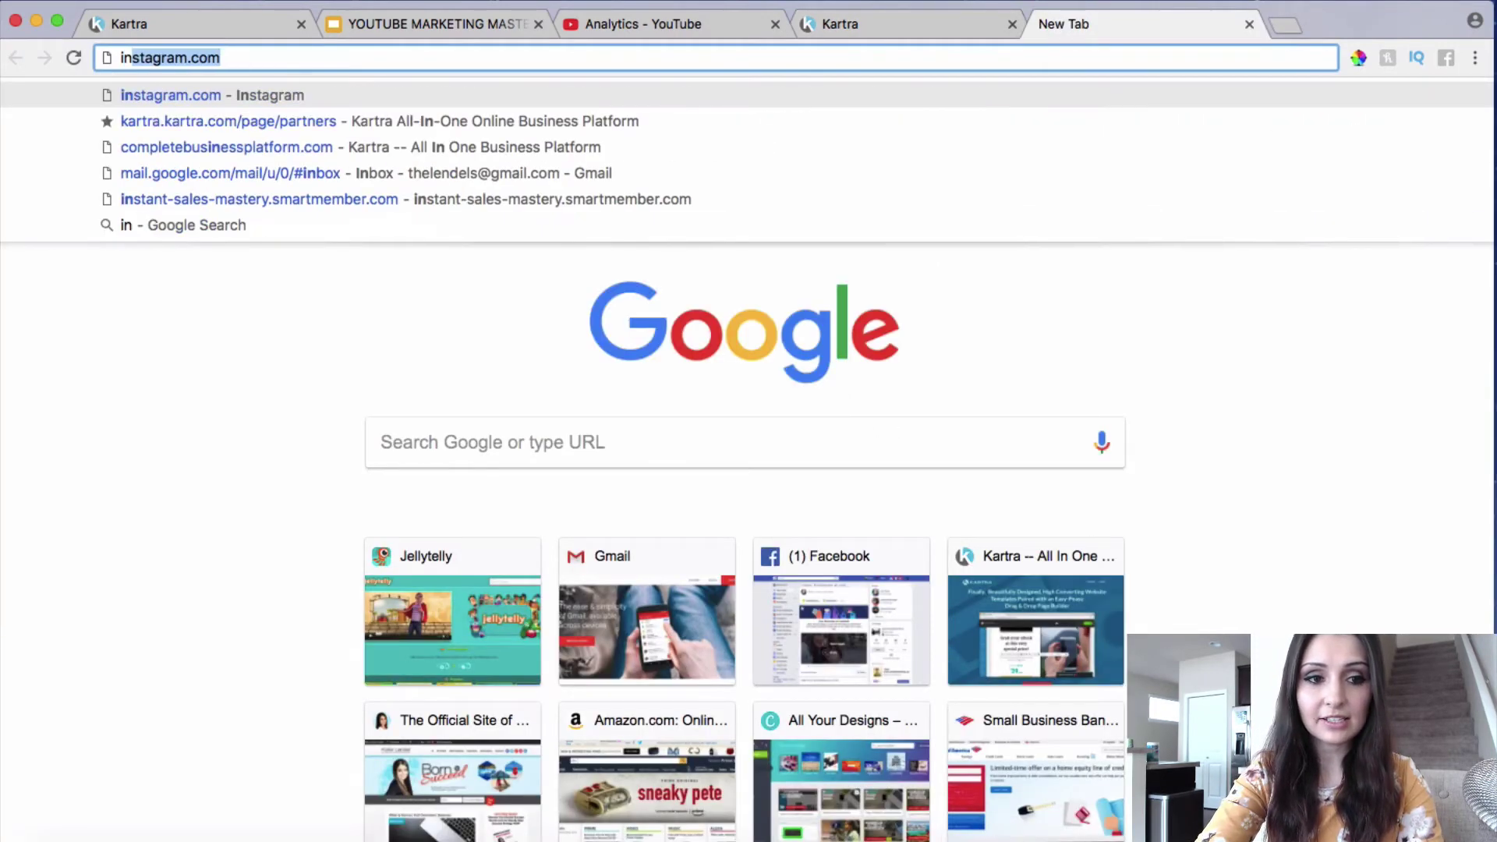
{"action": "key", "text": "Return"}
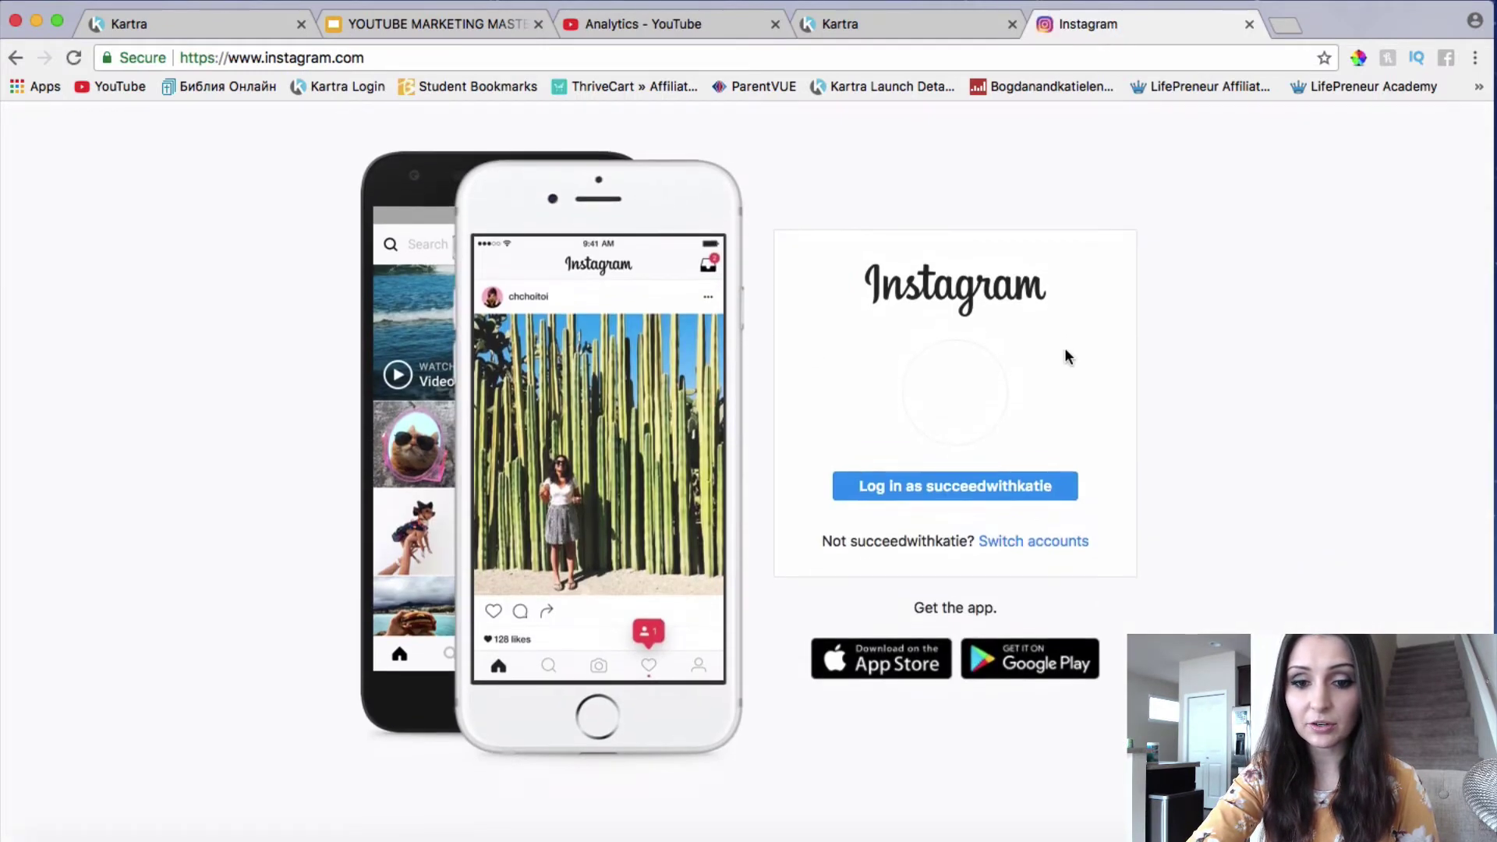
Log in to the saved Instagram account, check the profile bio, and open Edit Profile.
{"action": "left_click", "coordinate": [972, 421]}
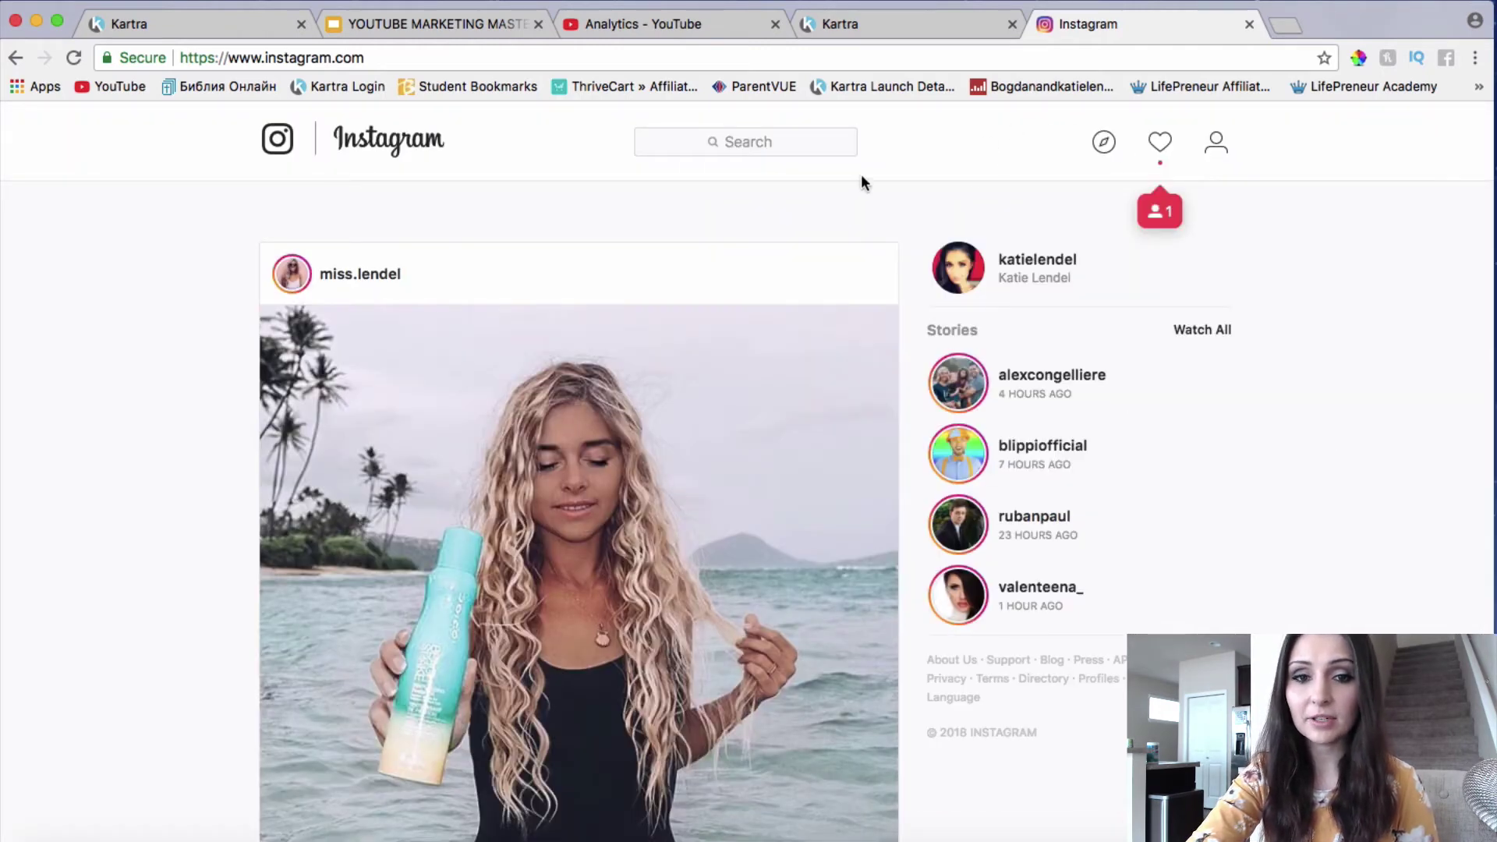
{"action": "left_click", "coordinate": [978, 277]}
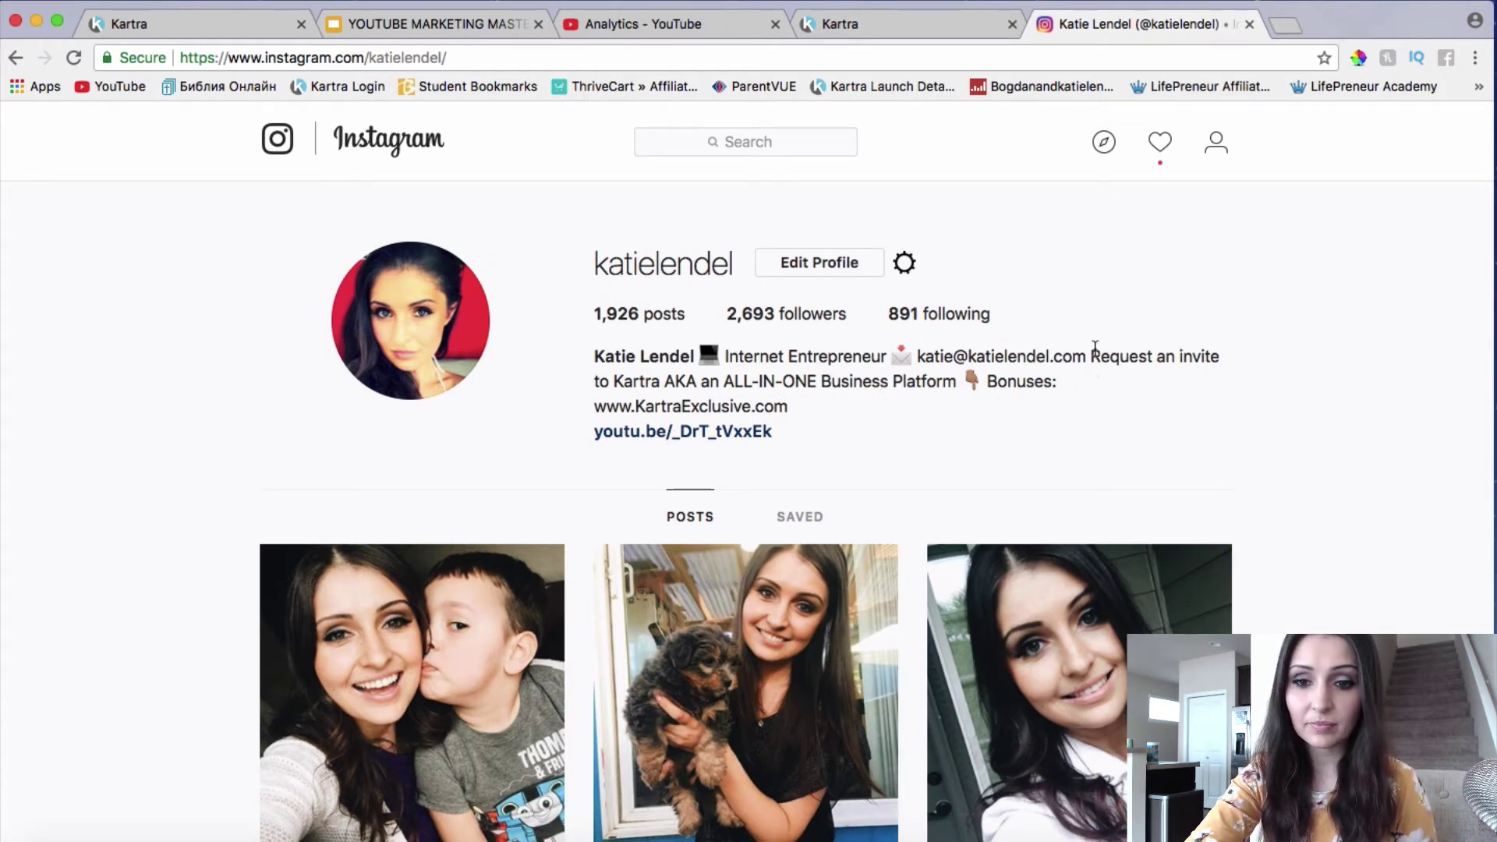
{"action": "left_click_drag", "start_coordinate": [1091, 357], "coordinate": [939, 388]}
{"action": "left_click", "coordinate": [938, 388]}
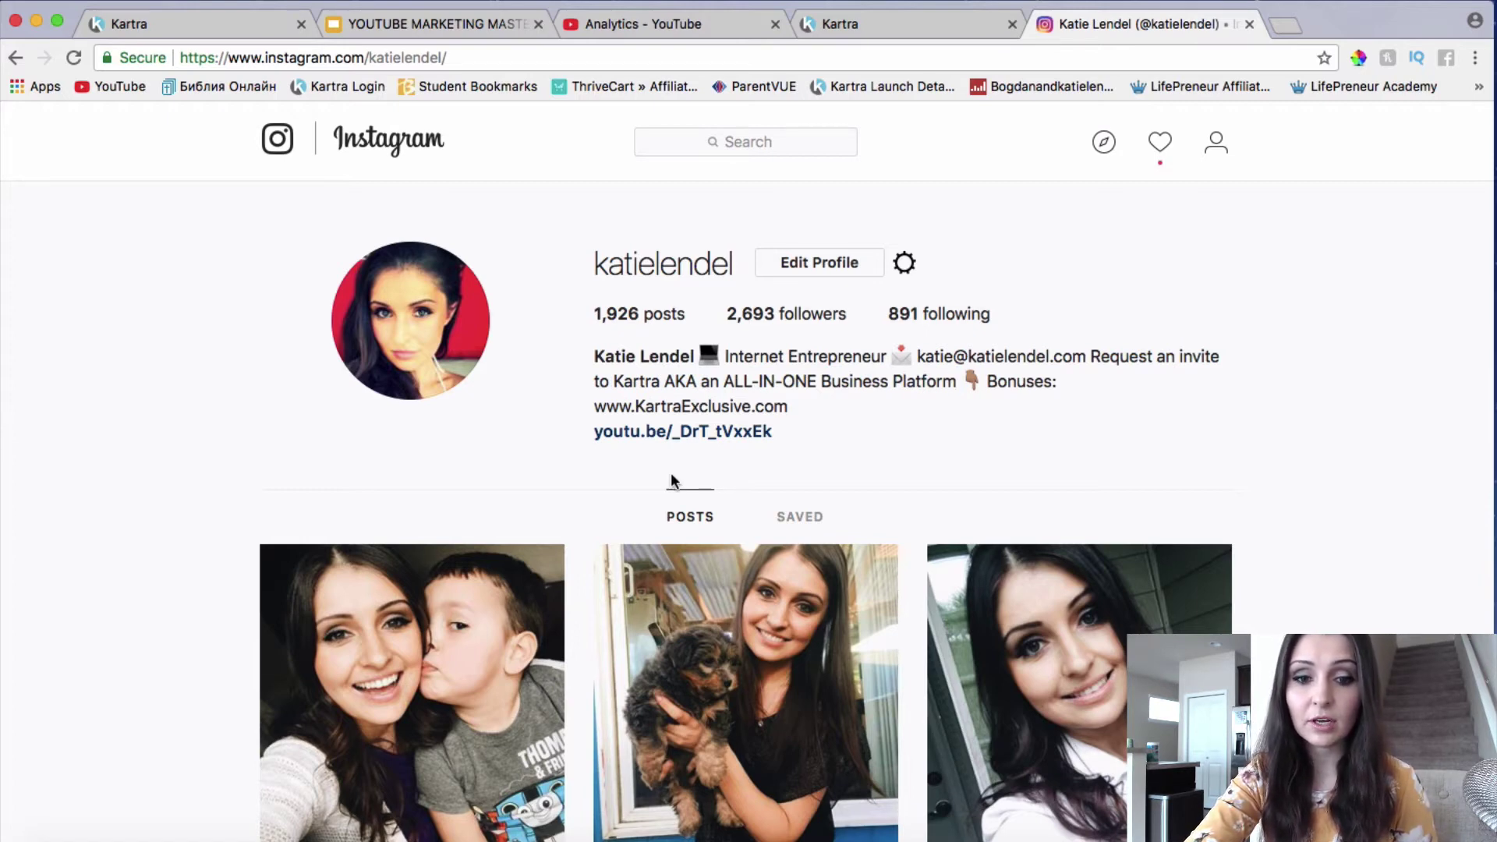
{"action": "left_click_drag", "start_coordinate": [588, 441], "coordinate": [735, 444]}
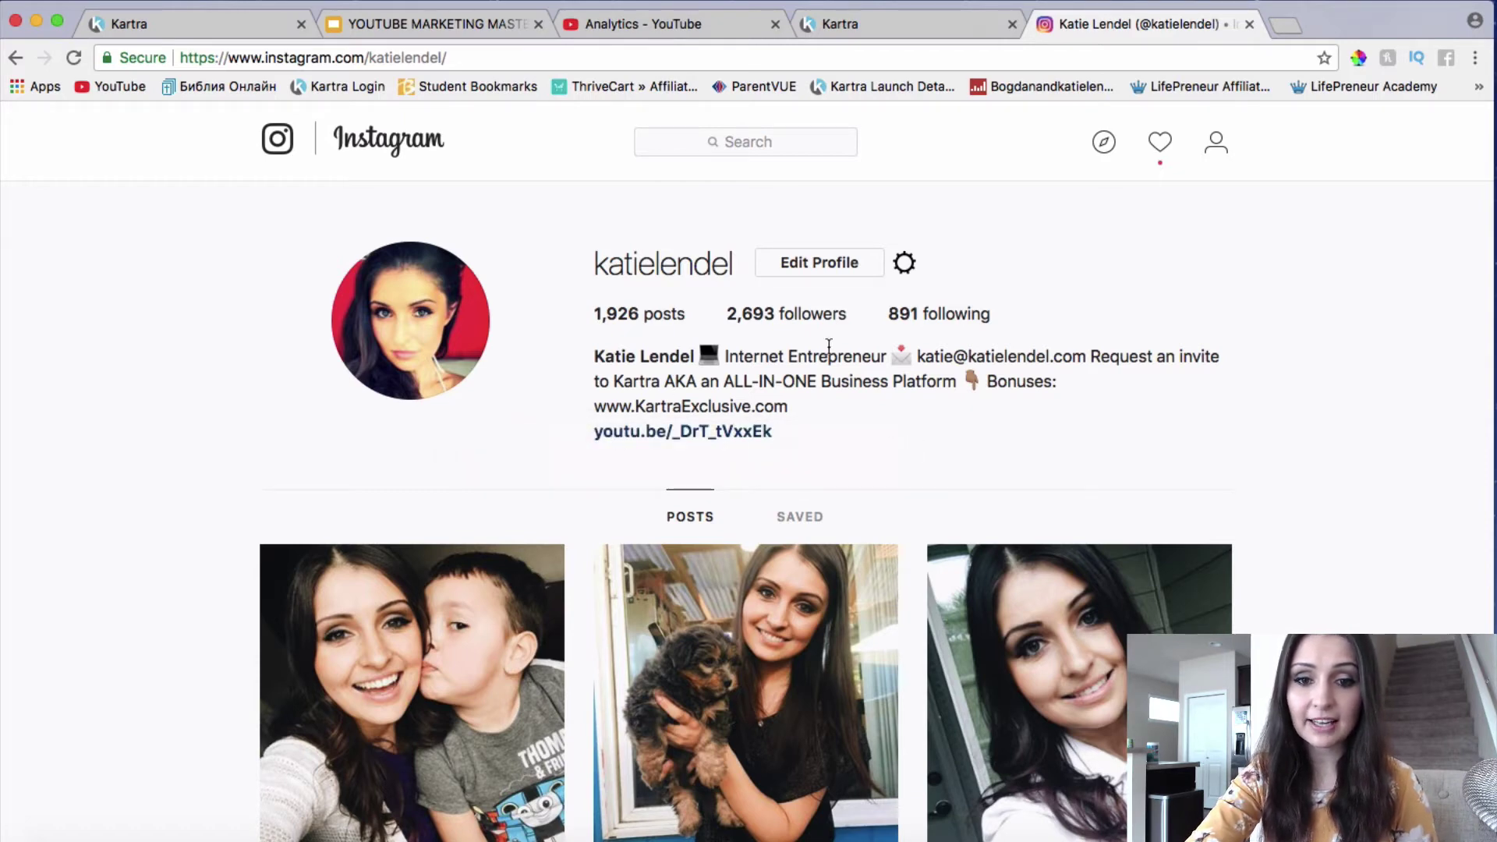
{"action": "left_click", "coordinate": [806, 263]}
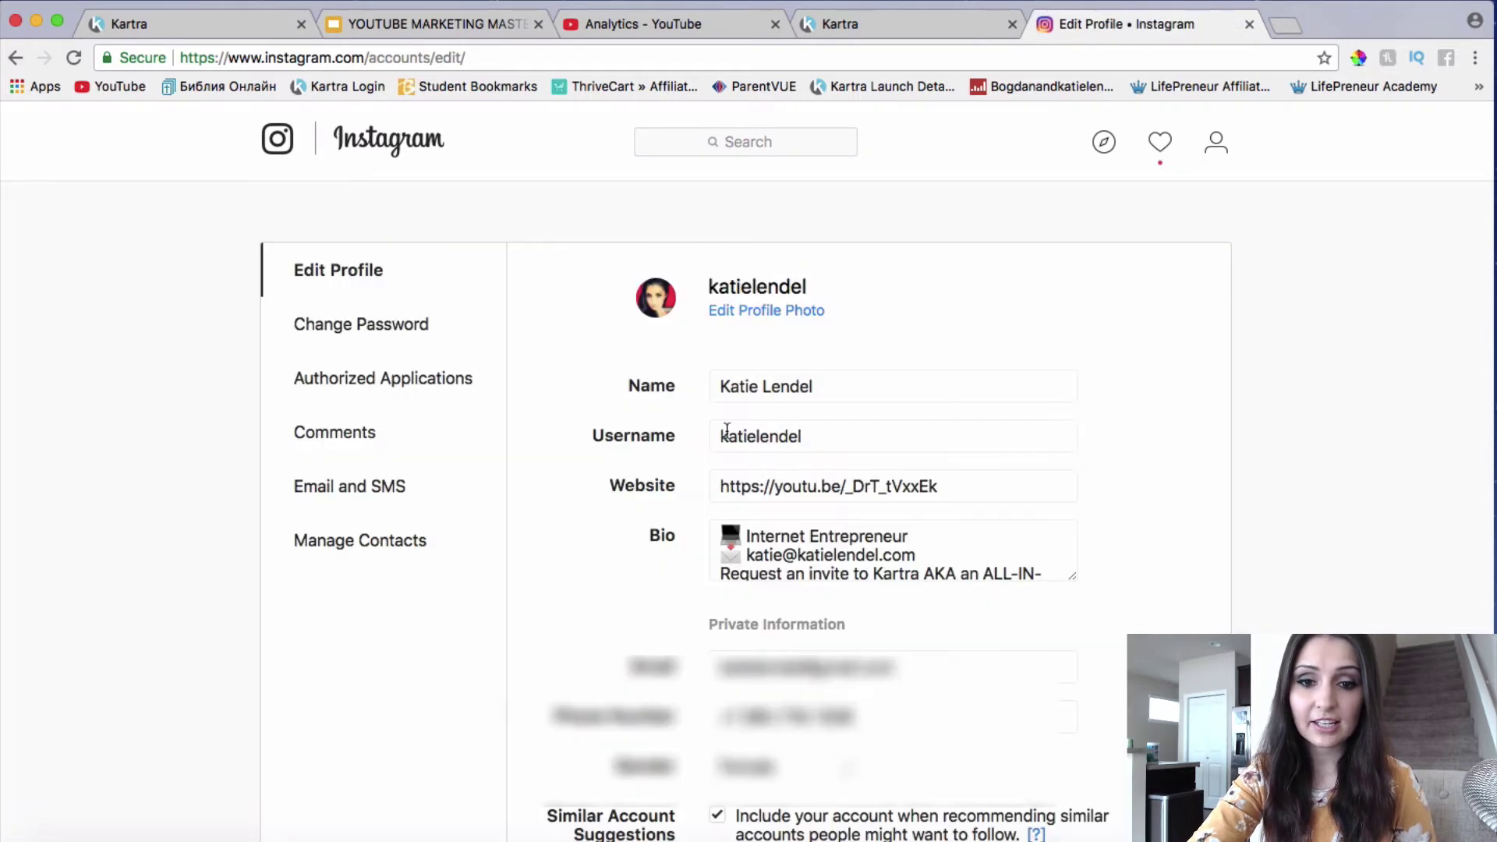
Replace the old YouTube URL in the Website field with the pasted Kartra tracking link and verify it.
{"action": "scroll", "coordinate": [804, 538], "scroll_direction": "down", "scroll_amount": 2}
{"action": "triple_click", "coordinate": [744, 487]}
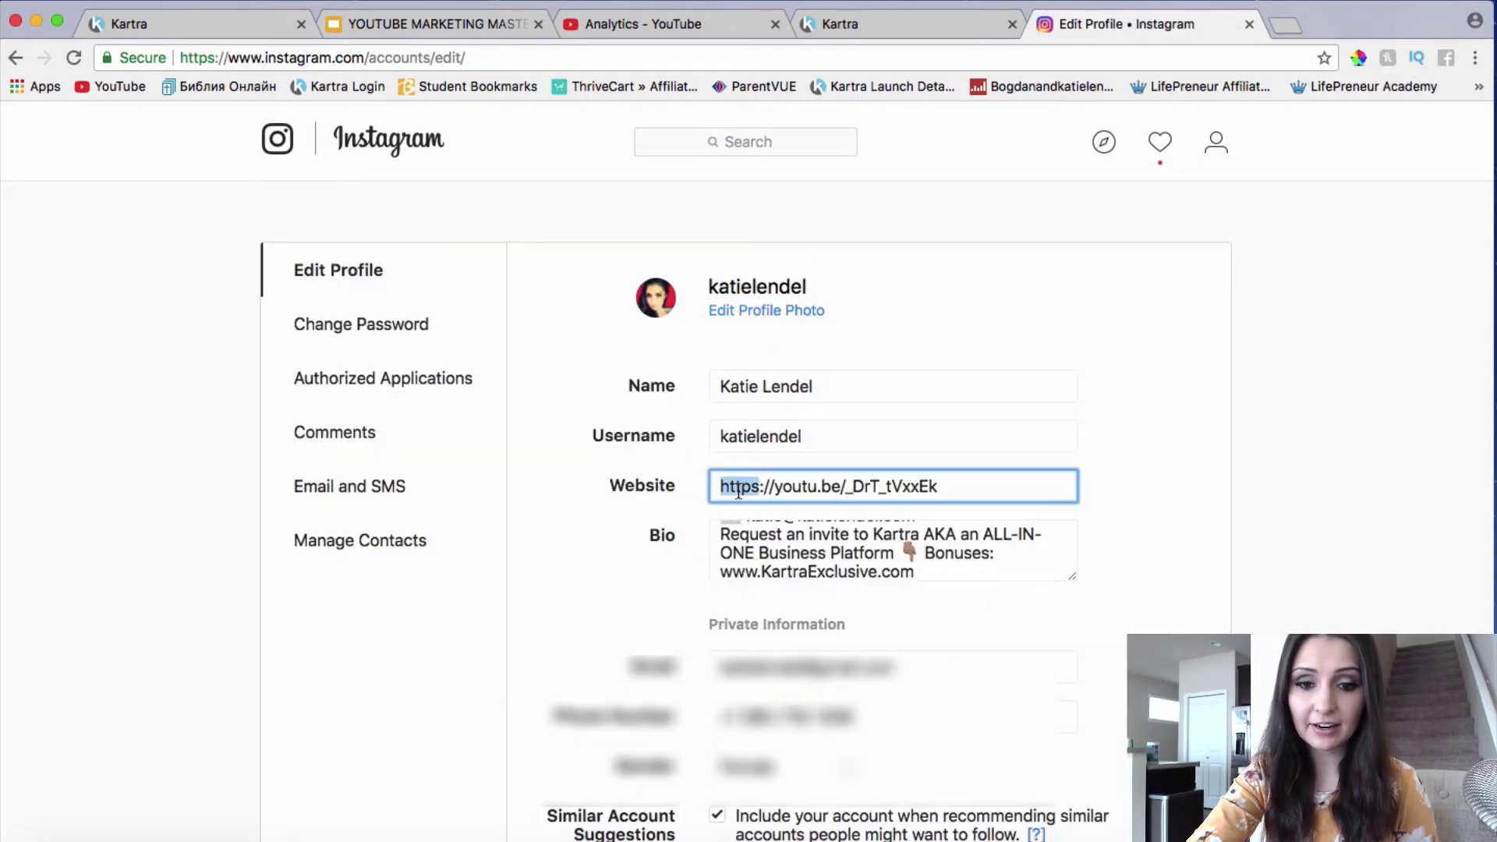
{"action": "left_click", "coordinate": [954, 493]}
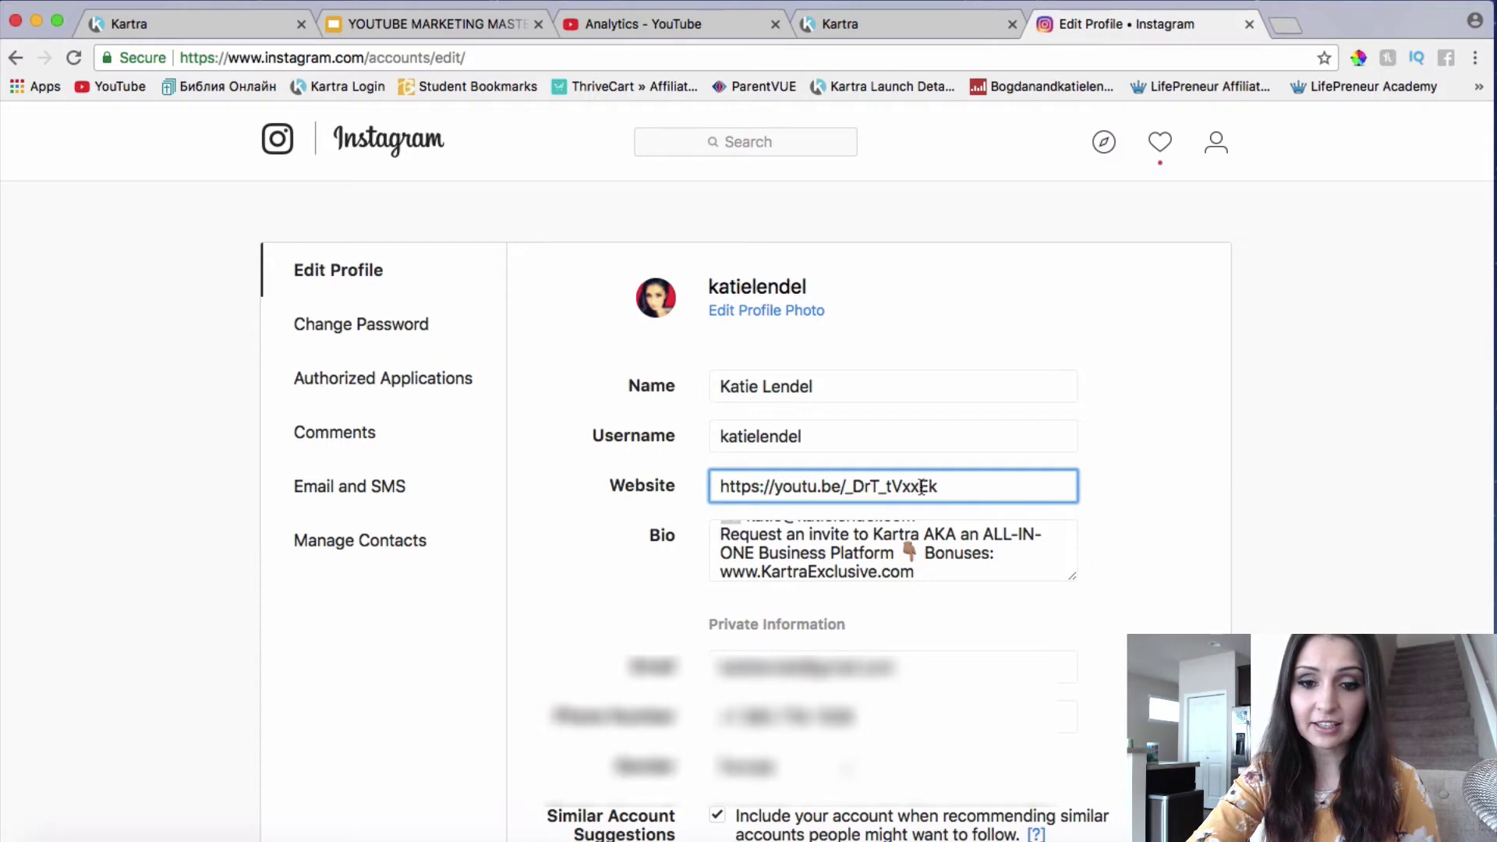
{"action": "left_click_drag", "start_coordinate": [945, 487], "coordinate": [702, 487]}
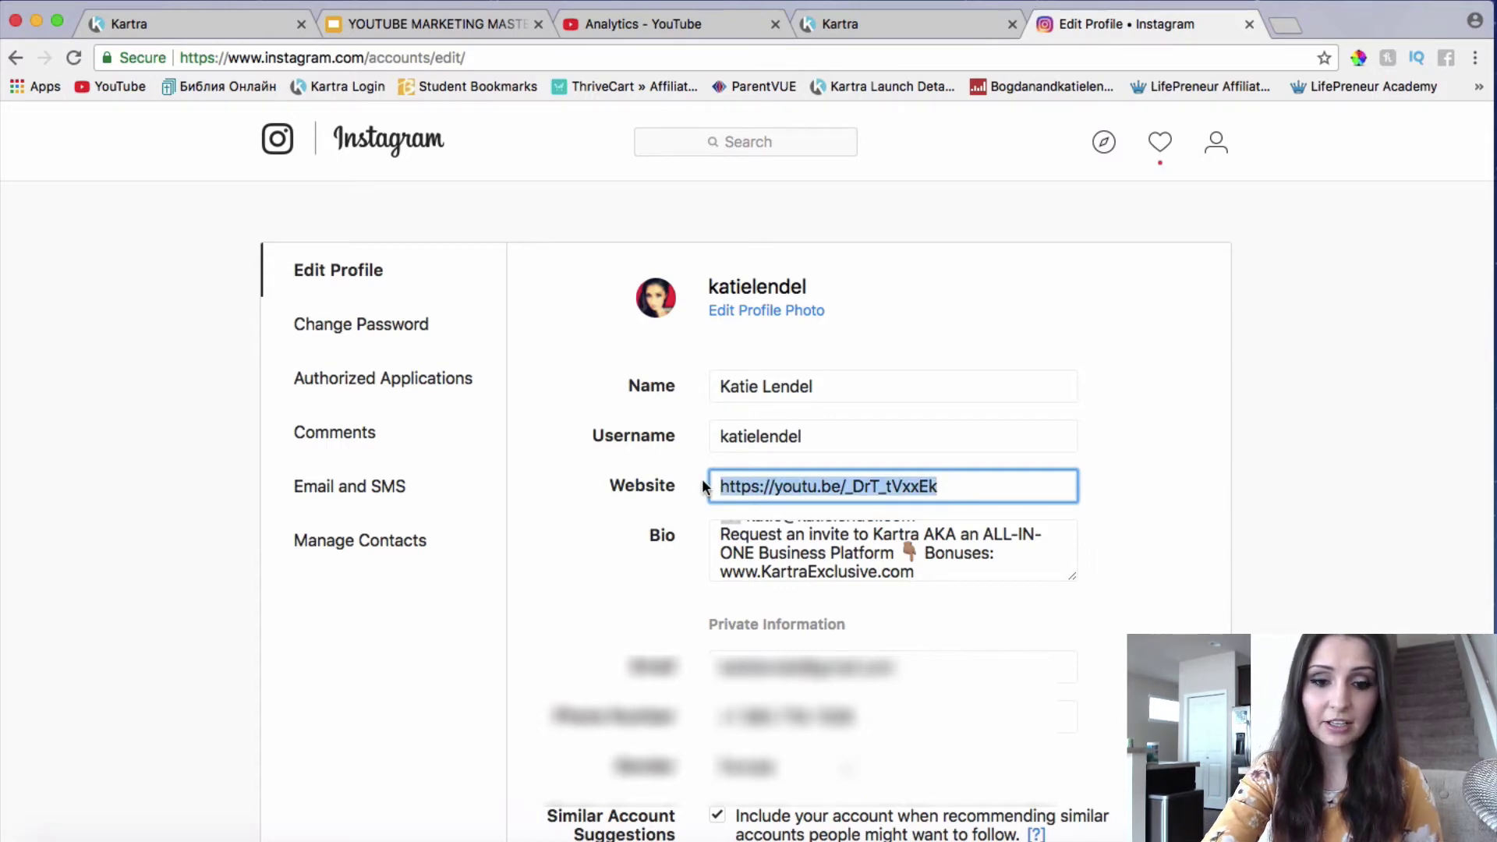
{"action": "type", "text": "https://katielendel.krtra.com/t/TYmOuSbgMP9c"}
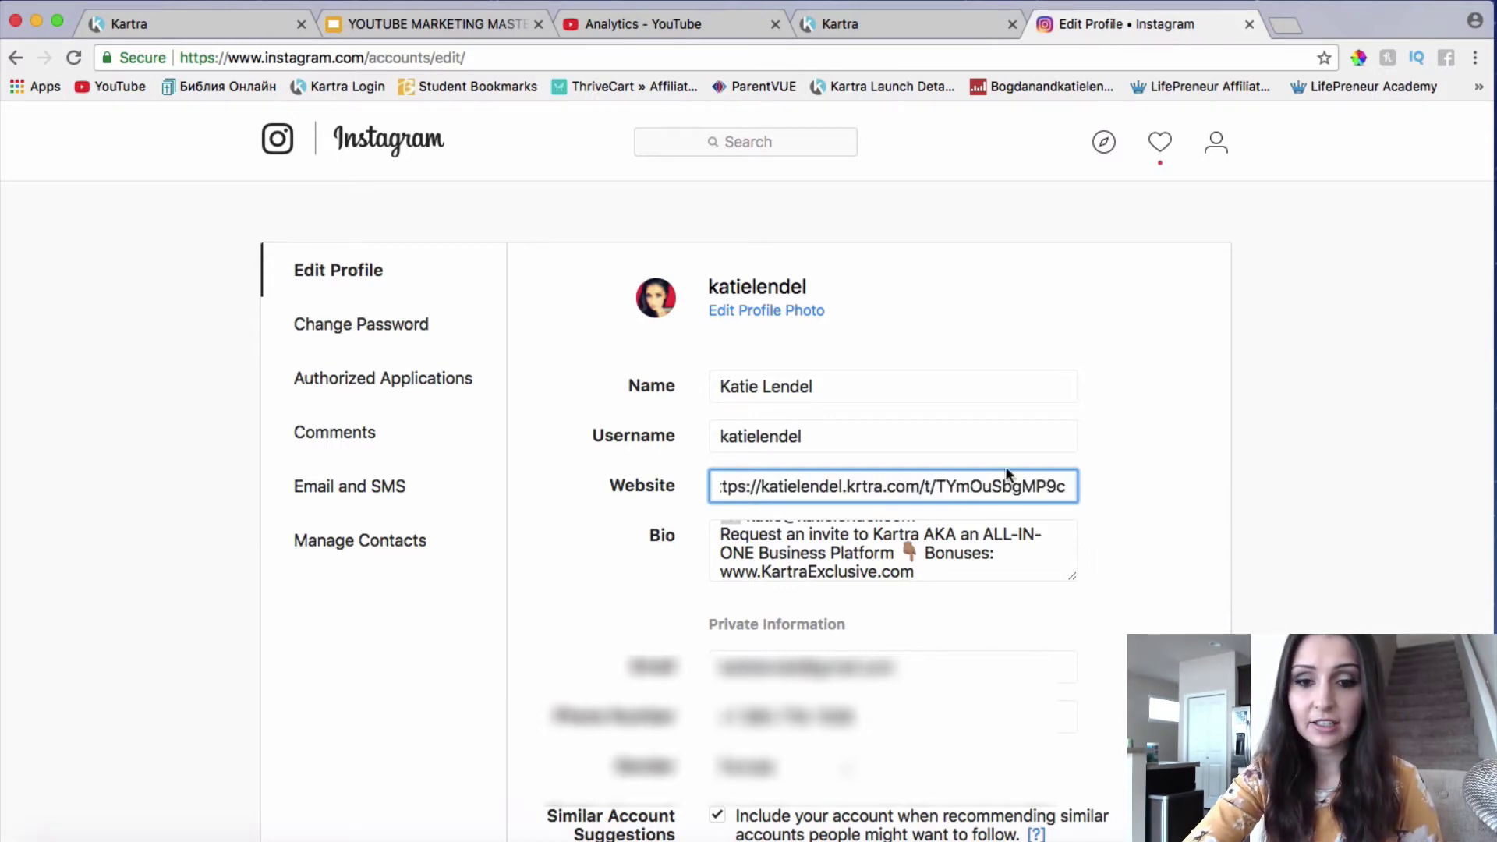
{"action": "left_click_drag", "start_coordinate": [757, 486], "coordinate": [685, 484]}
{"action": "left_click", "coordinate": [829, 484]}
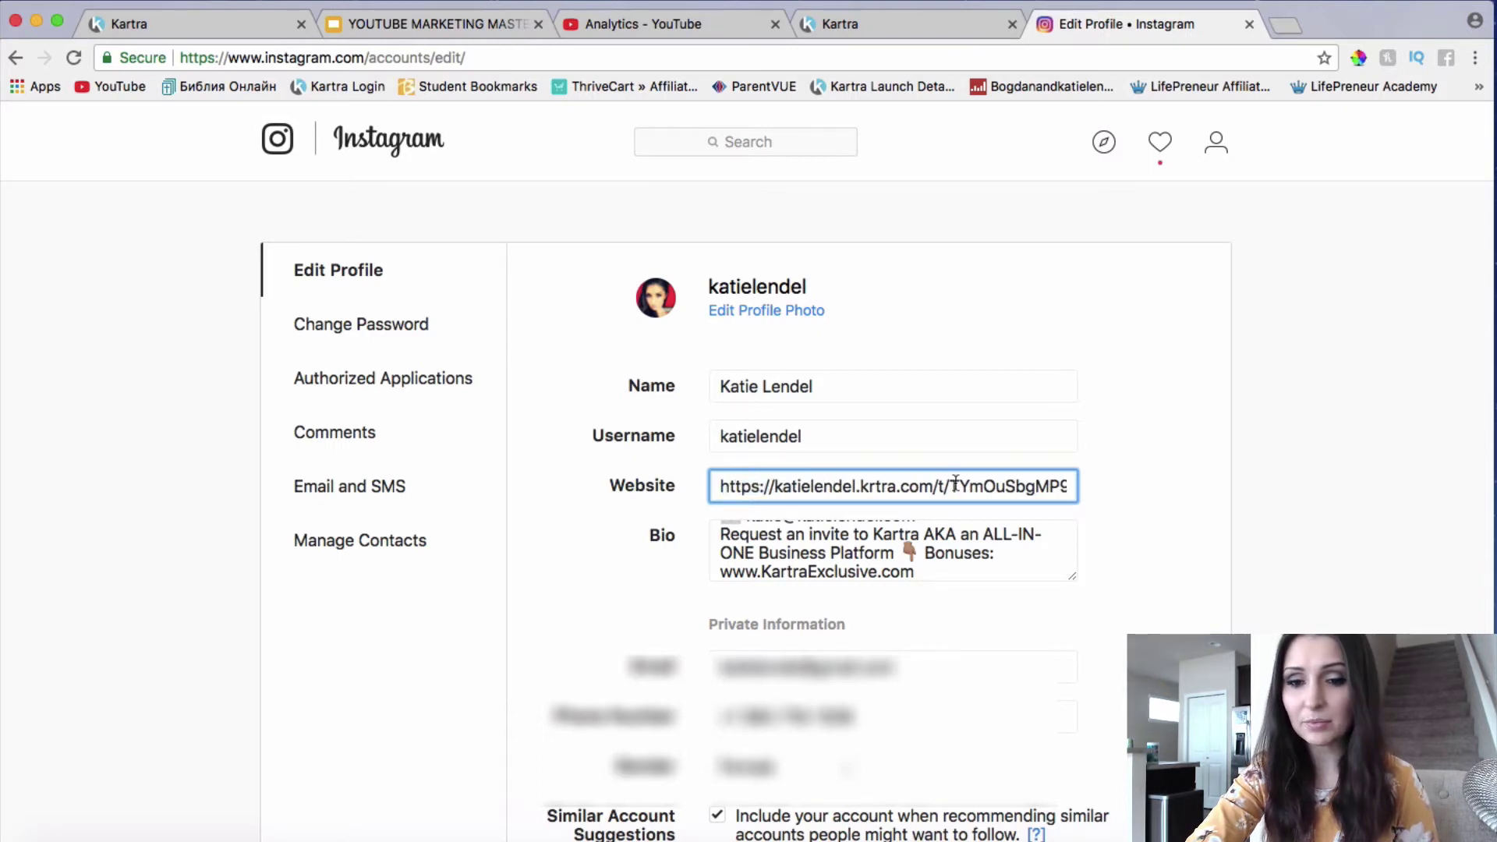
{"action": "left_click_drag", "start_coordinate": [1060, 485], "coordinate": [1092, 484]}
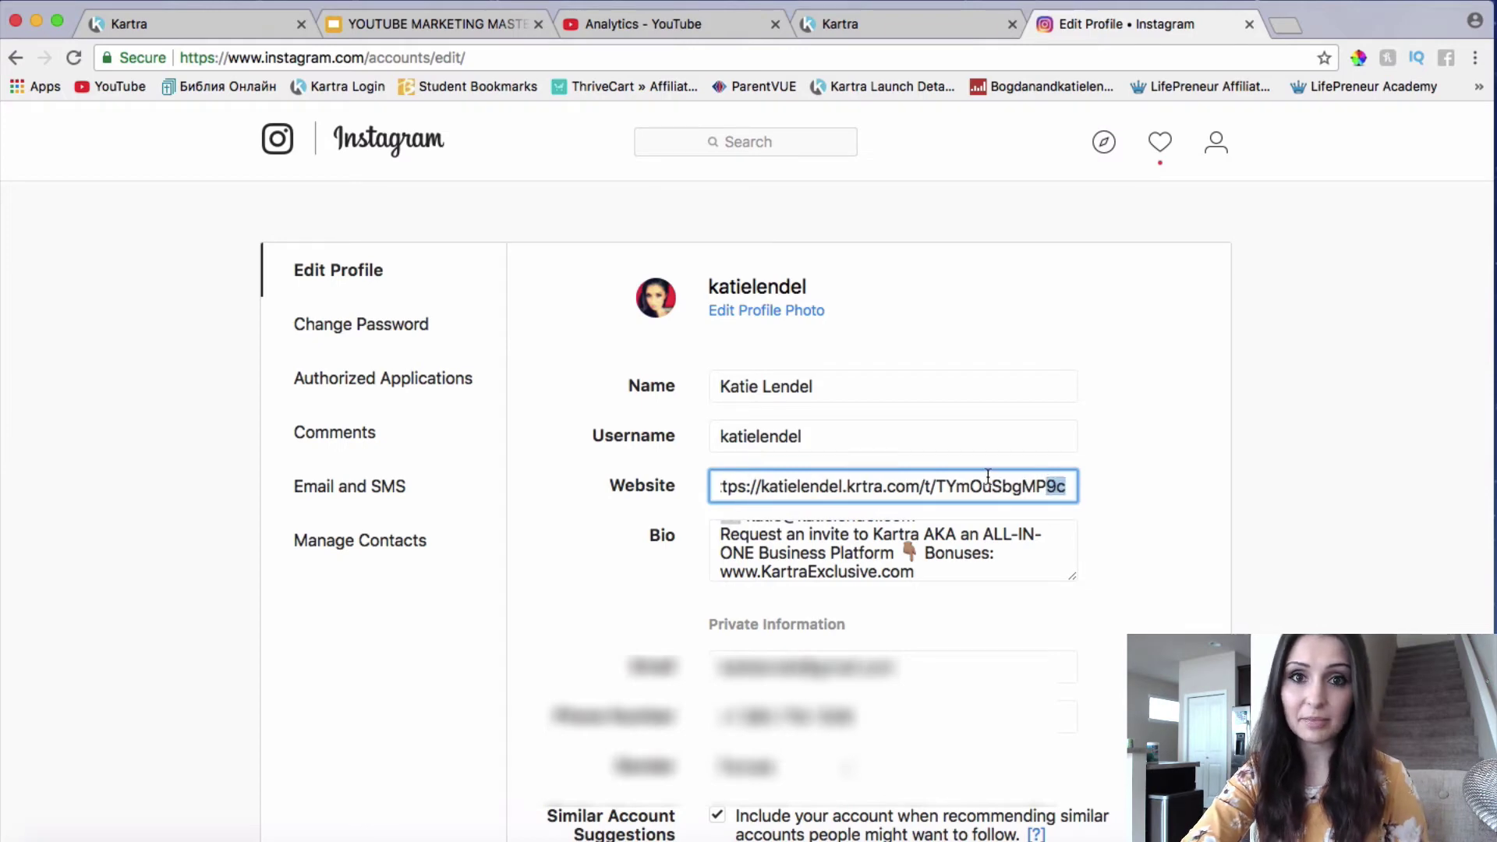
{"action": "left_click", "coordinate": [885, 484]}
{"action": "left_click", "coordinate": [751, 484]}
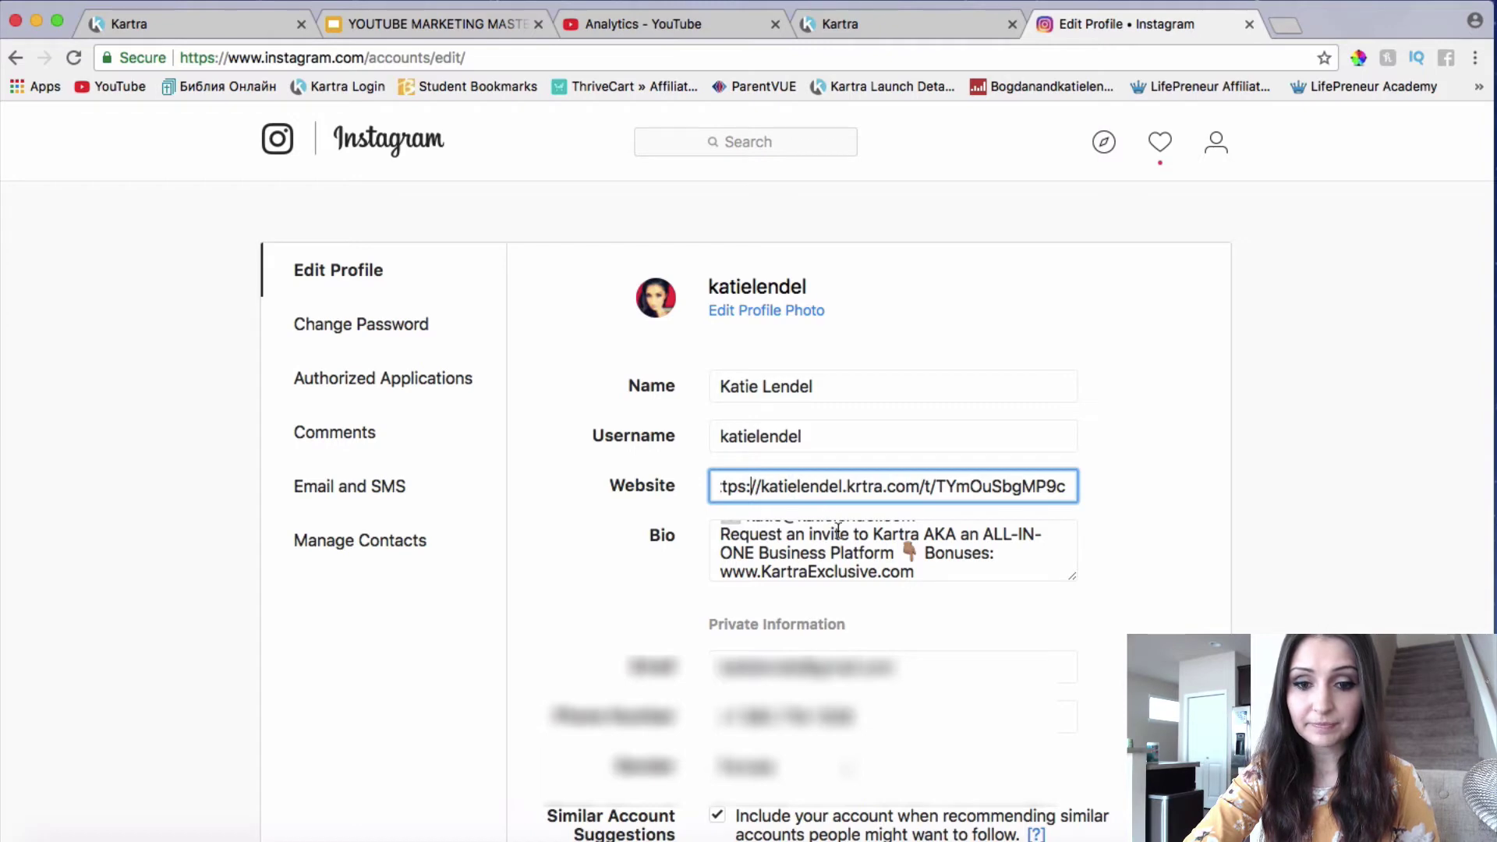
Review the Bio and the Website link, leaving the bio's Kartra invite text in place.
{"action": "scroll", "coordinate": [838, 532], "scroll_direction": "up", "scroll_amount": 3}
{"action": "scroll", "coordinate": [838, 533], "scroll_direction": "down", "scroll_amount": 3}
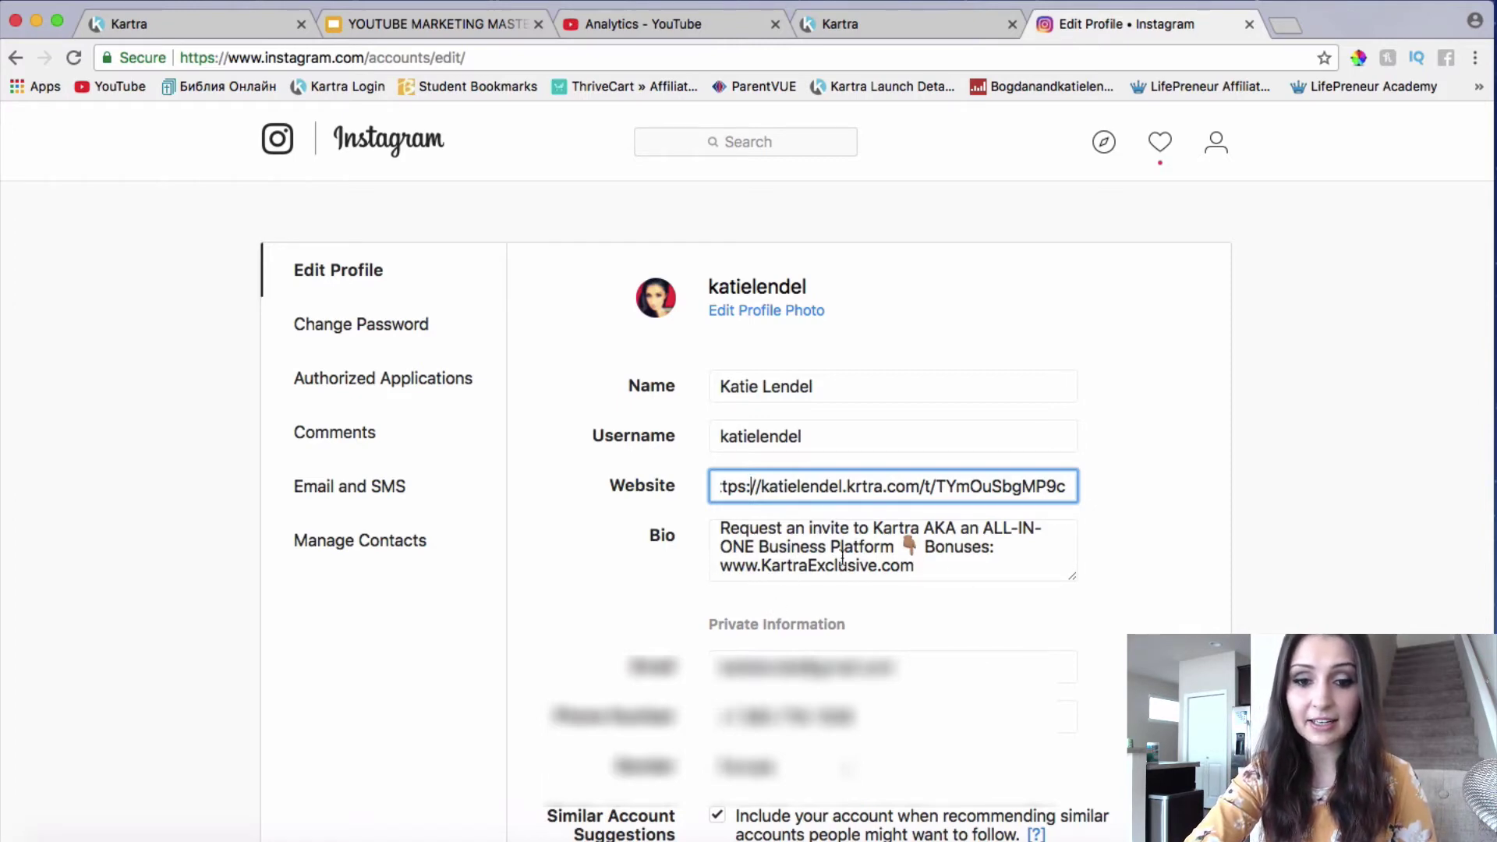
{"action": "left_click", "coordinate": [928, 568]}
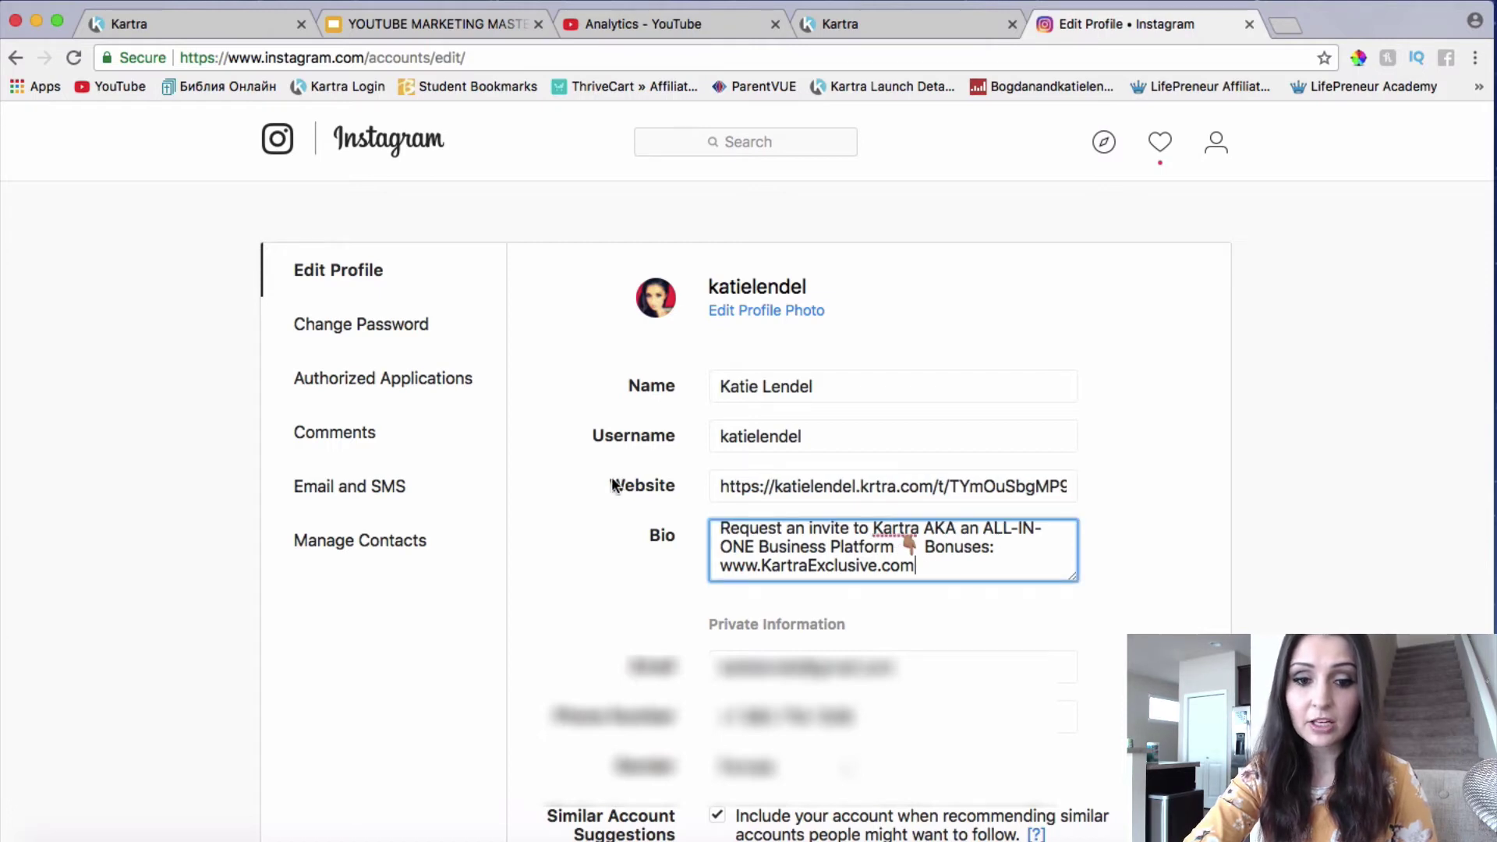
{"action": "left_click", "coordinate": [726, 481]}
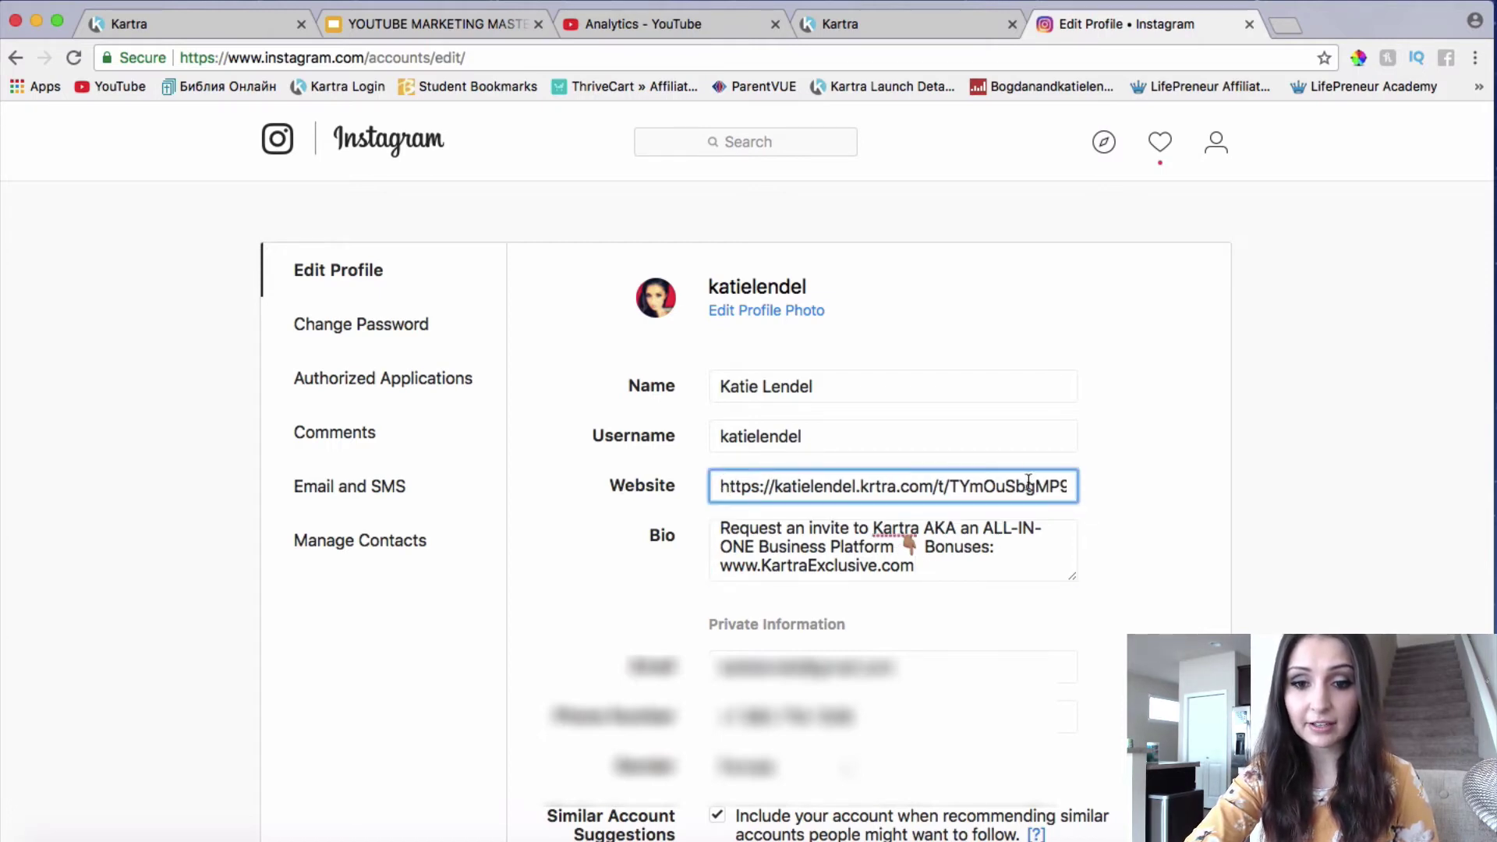
{"action": "left_click", "coordinate": [971, 425]}
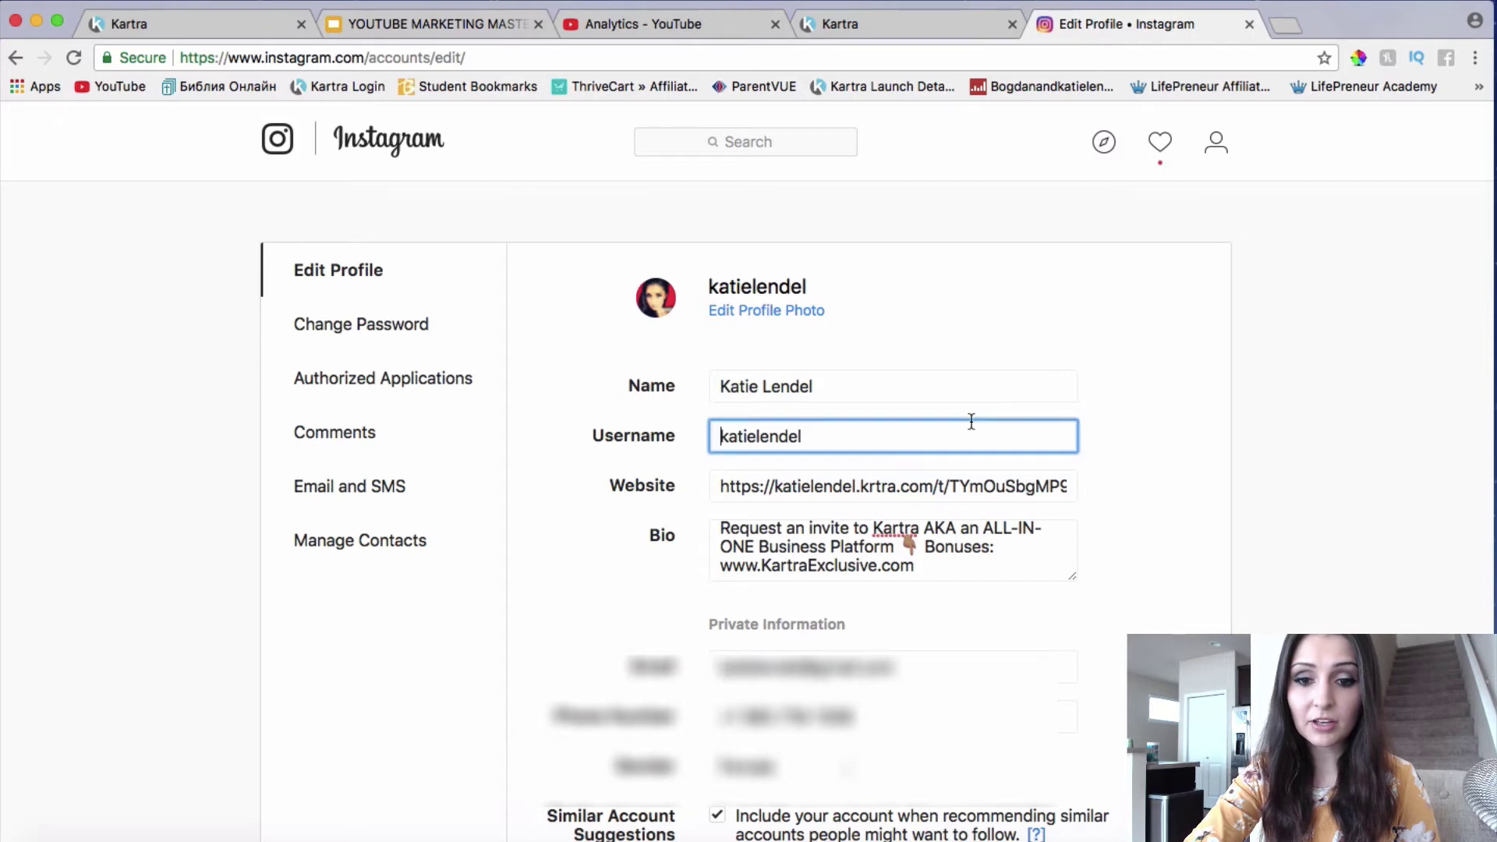
Submit the Edit Profile form to save the Kartra tracking link as the profile website.
{"action": "scroll", "coordinate": [1110, 349], "scroll_direction": "down", "scroll_amount": 3}
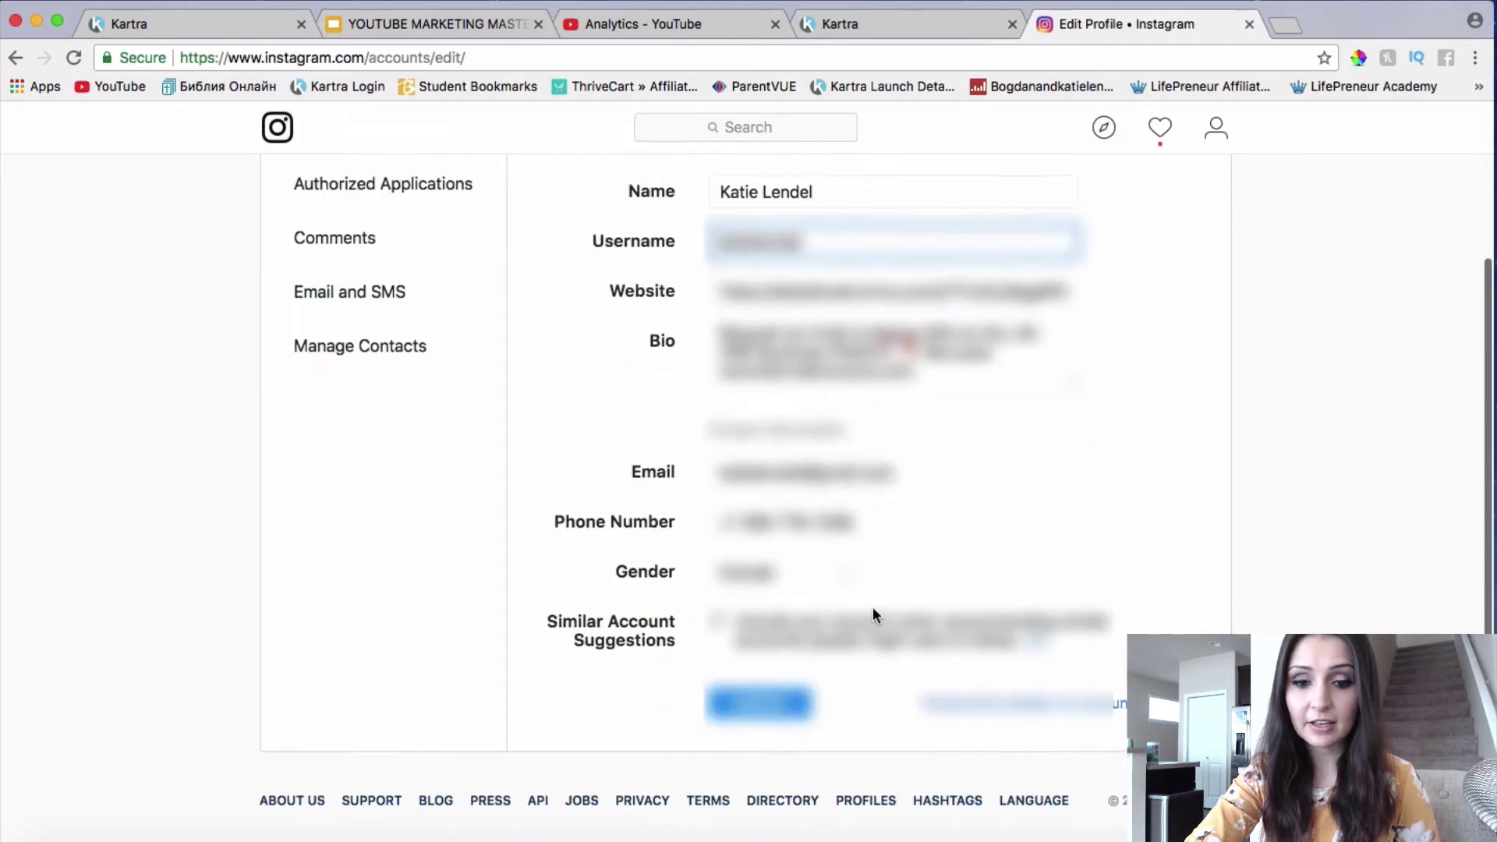
{"action": "left_click", "coordinate": [780, 707]}
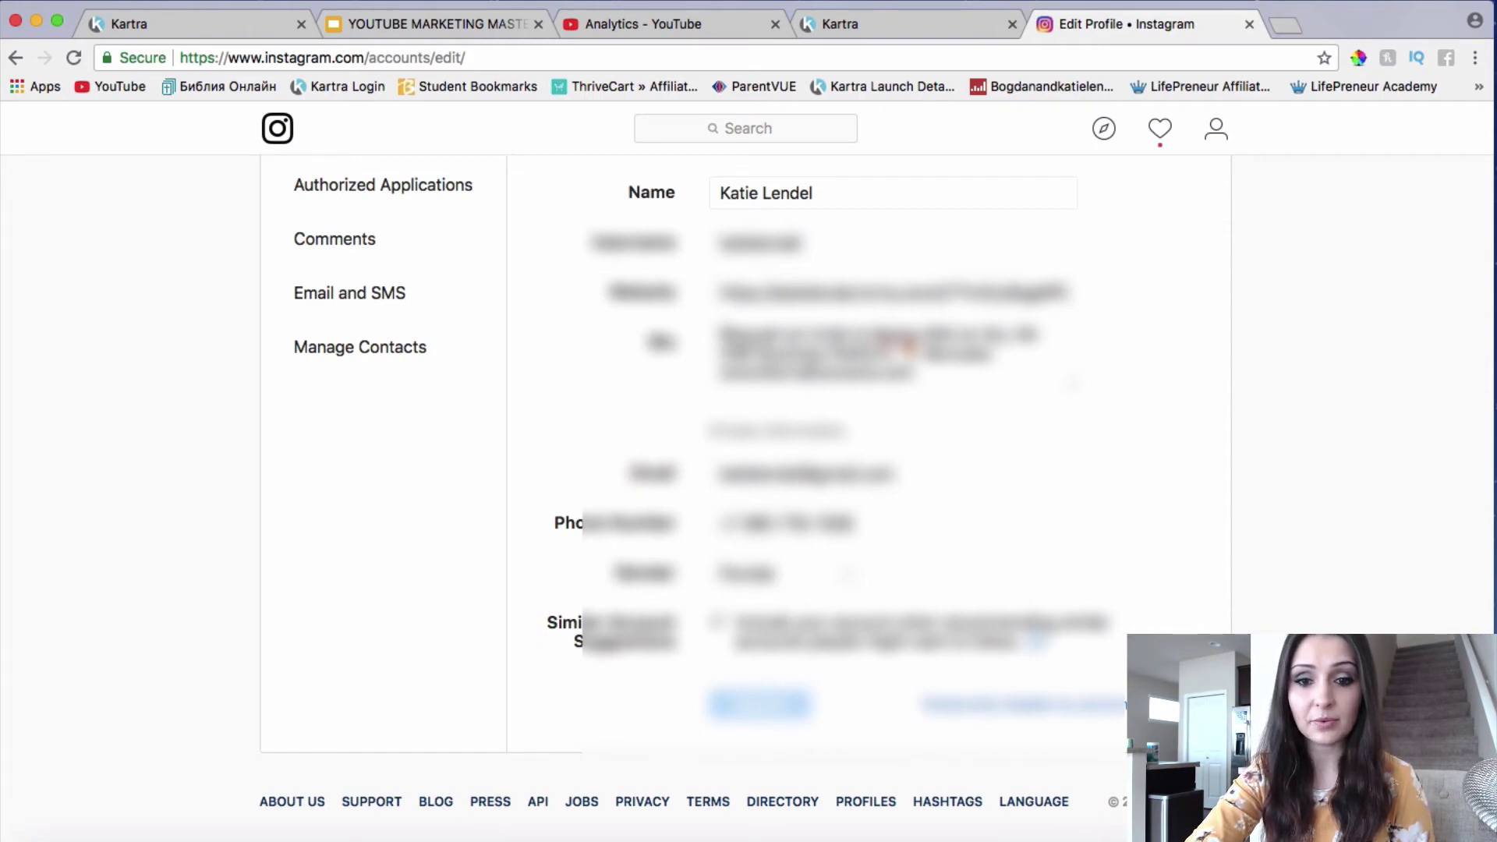
{"action": "scroll", "coordinate": [746, 468], "scroll_direction": "up", "scroll_amount": 3}
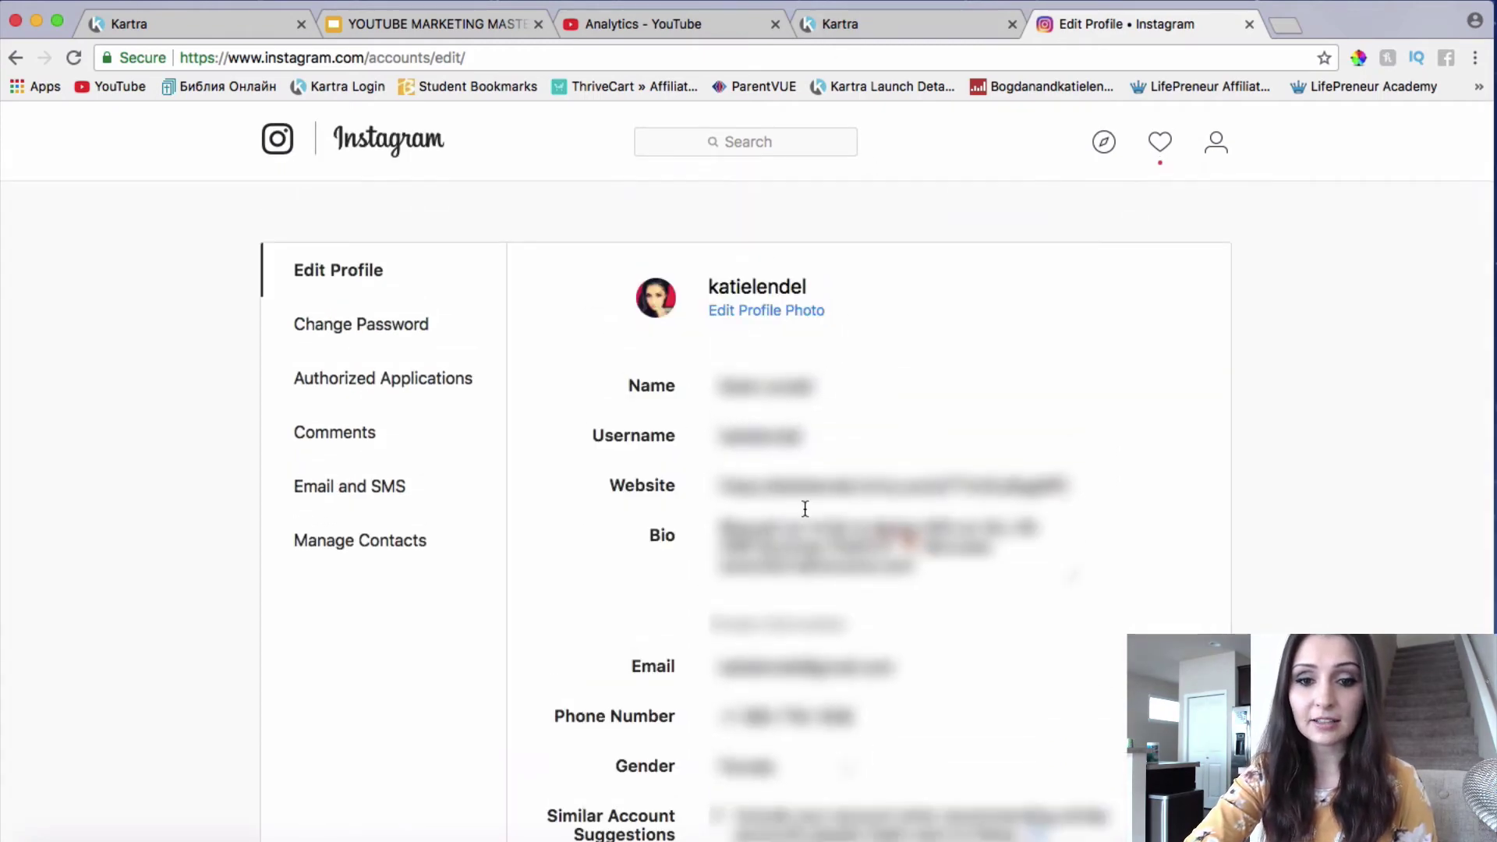
{"action": "scroll", "coordinate": [874, 483], "scroll_direction": "up", "scroll_amount": 1}
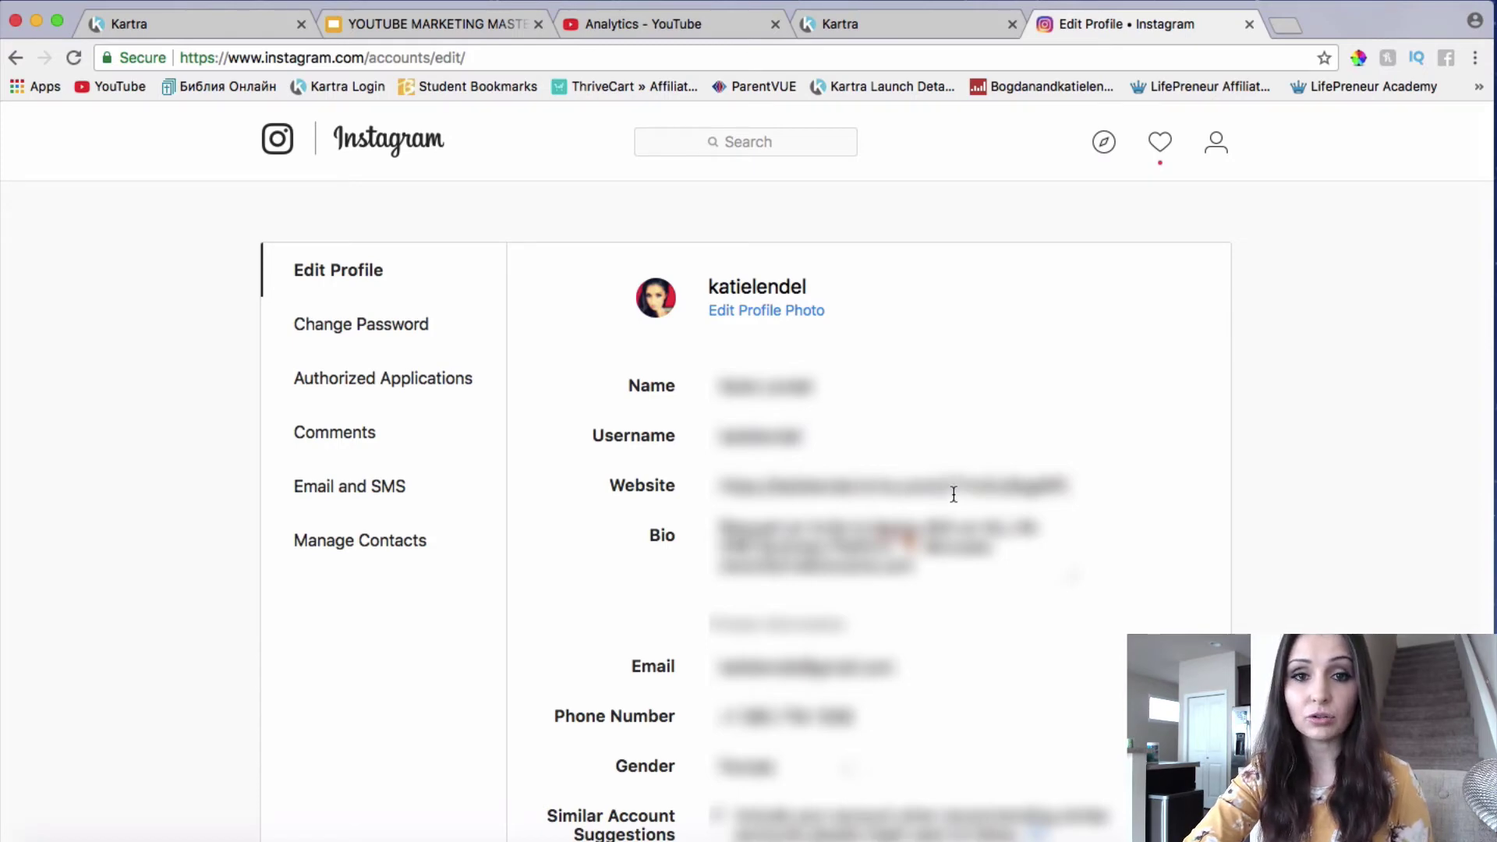
Back in Kartra, close the New tracking link confirmation, review the link stats, then open My Products.
{"action": "left_click", "coordinate": [857, 22]}
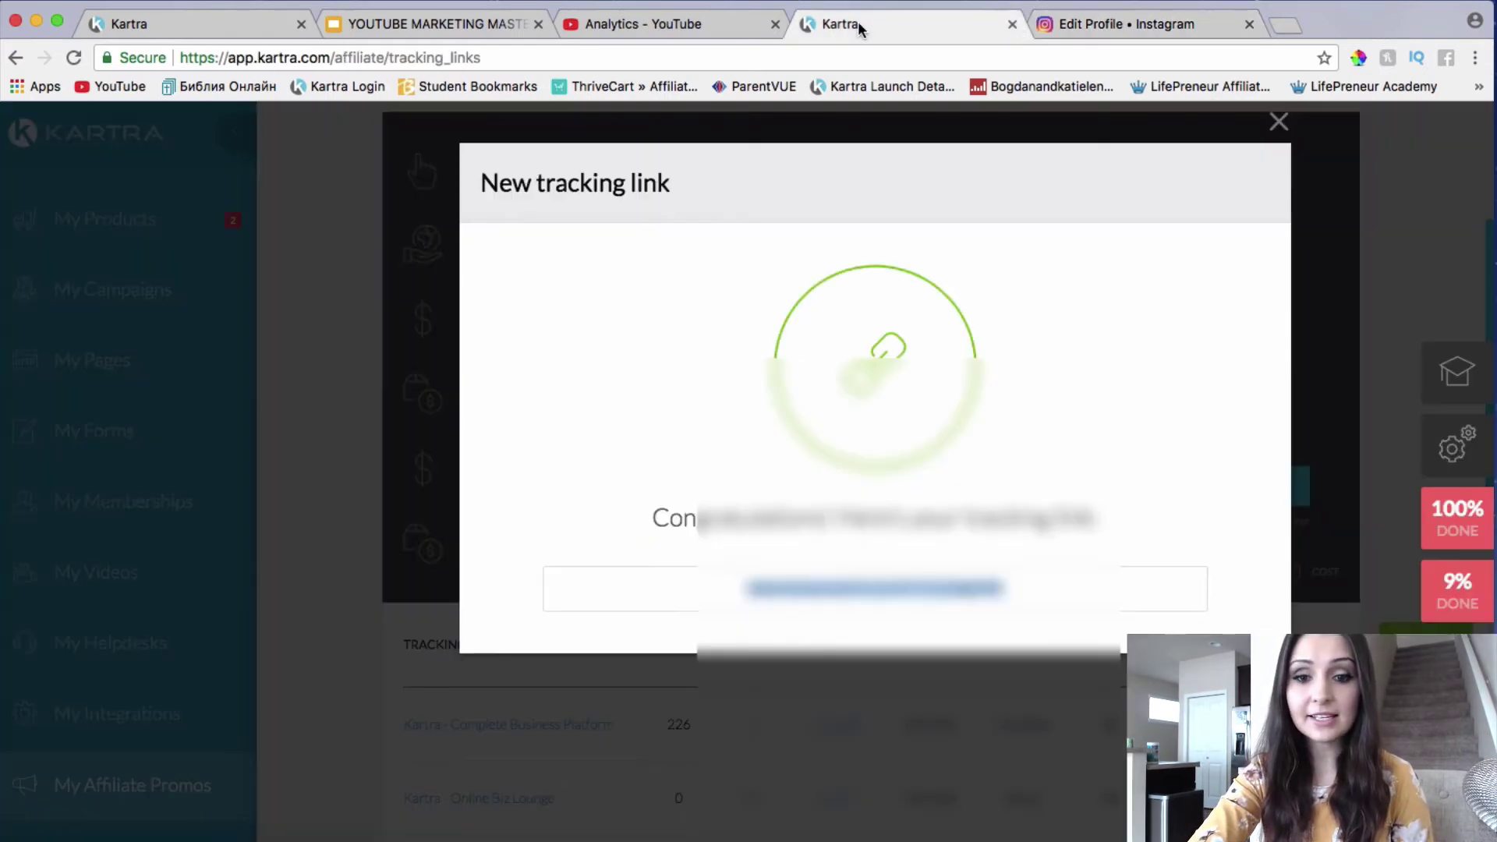
{"action": "left_click", "coordinate": [1279, 121]}
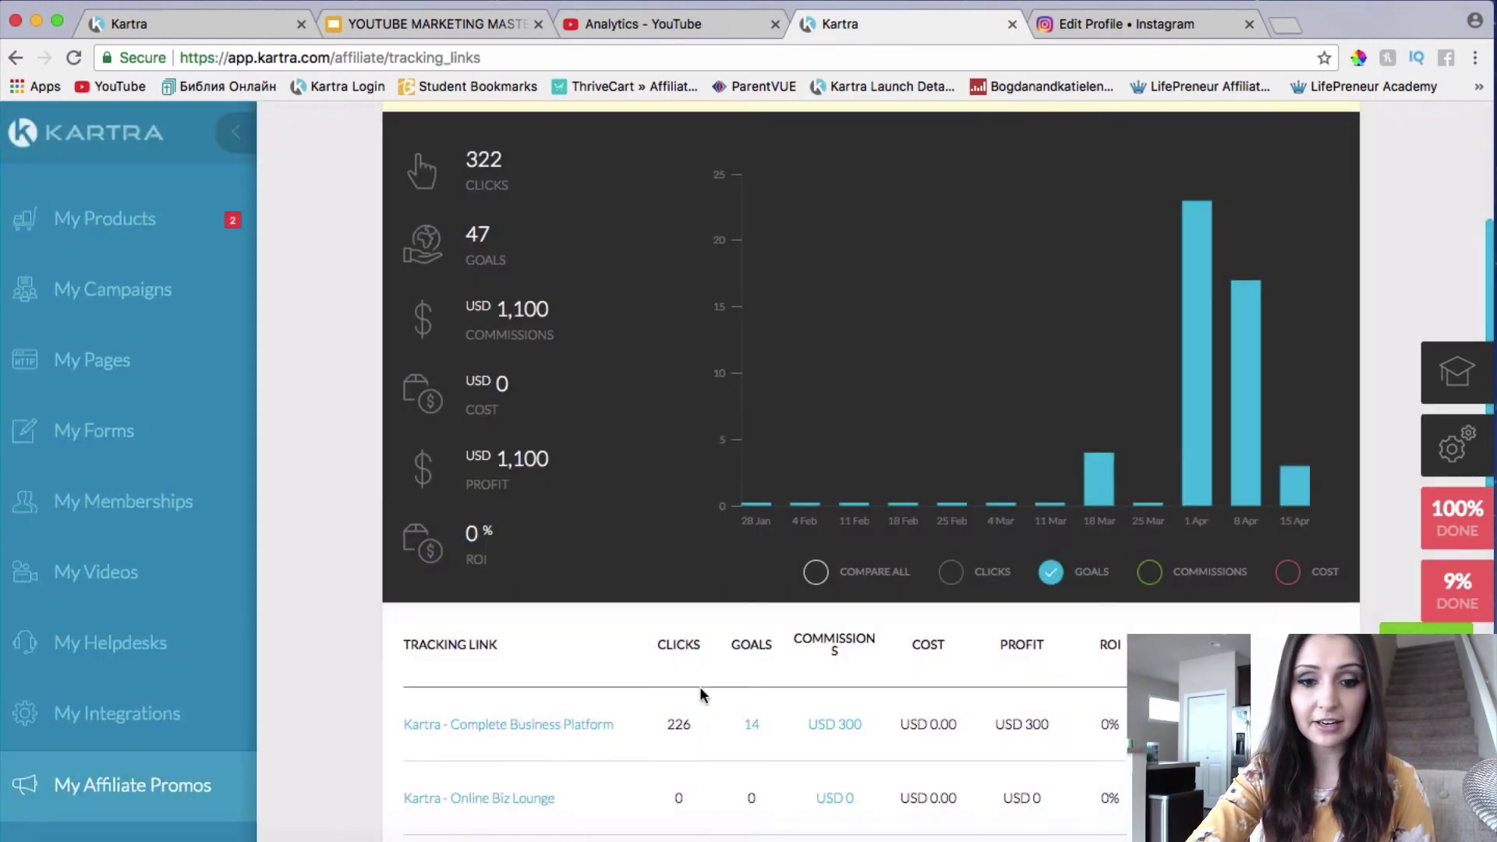
{"action": "scroll", "coordinate": [755, 629], "scroll_direction": "down", "scroll_amount": 15}
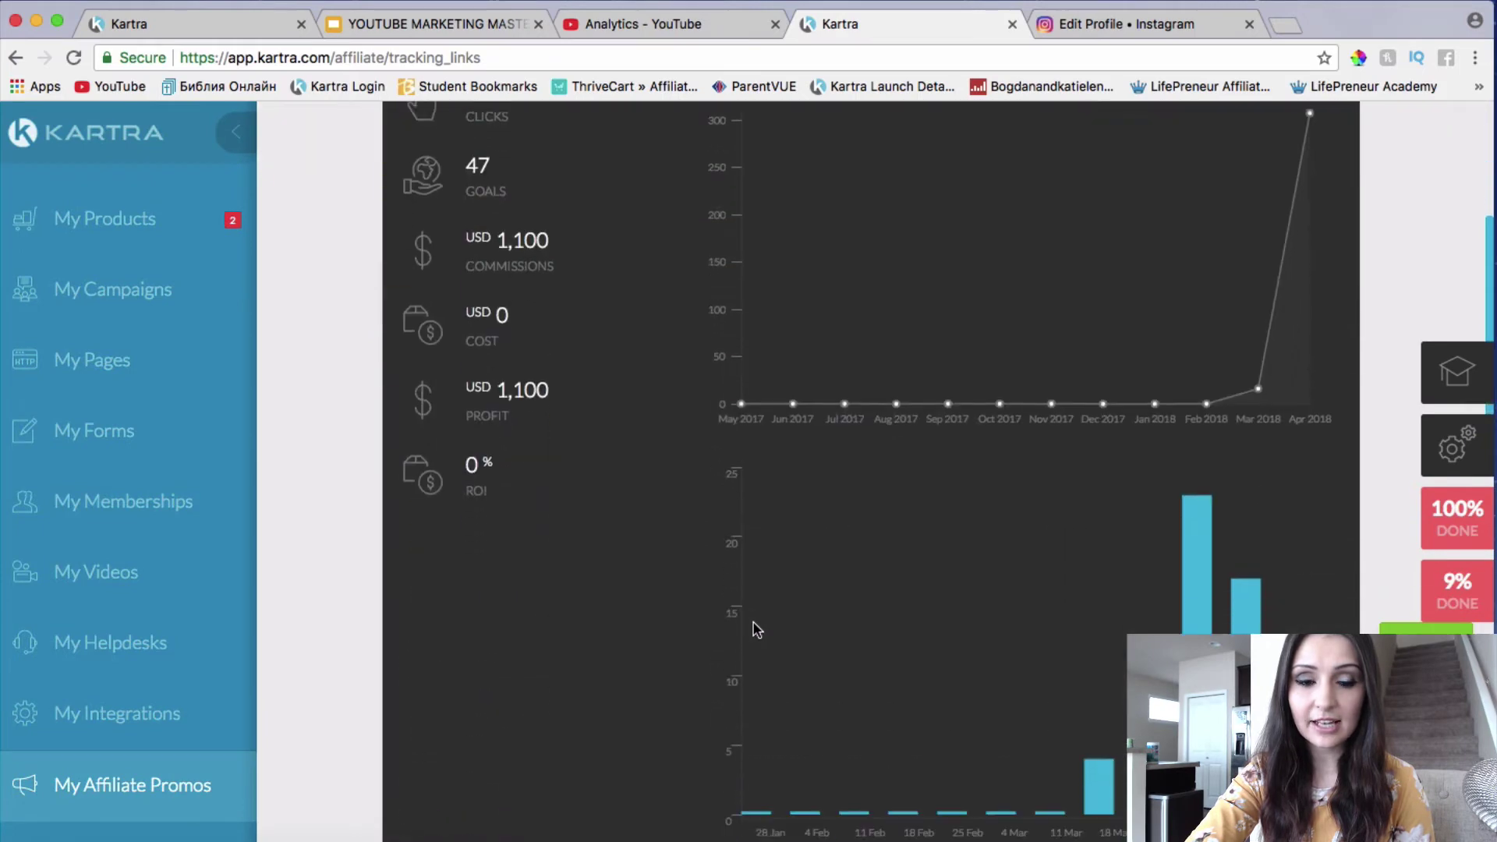
{"action": "scroll", "coordinate": [755, 629], "scroll_direction": "down", "scroll_amount": 3}
{"action": "scroll", "coordinate": [749, 609], "scroll_direction": "up", "scroll_amount": 10}
{"action": "scroll", "coordinate": [699, 534], "scroll_direction": "down", "scroll_amount": 1}
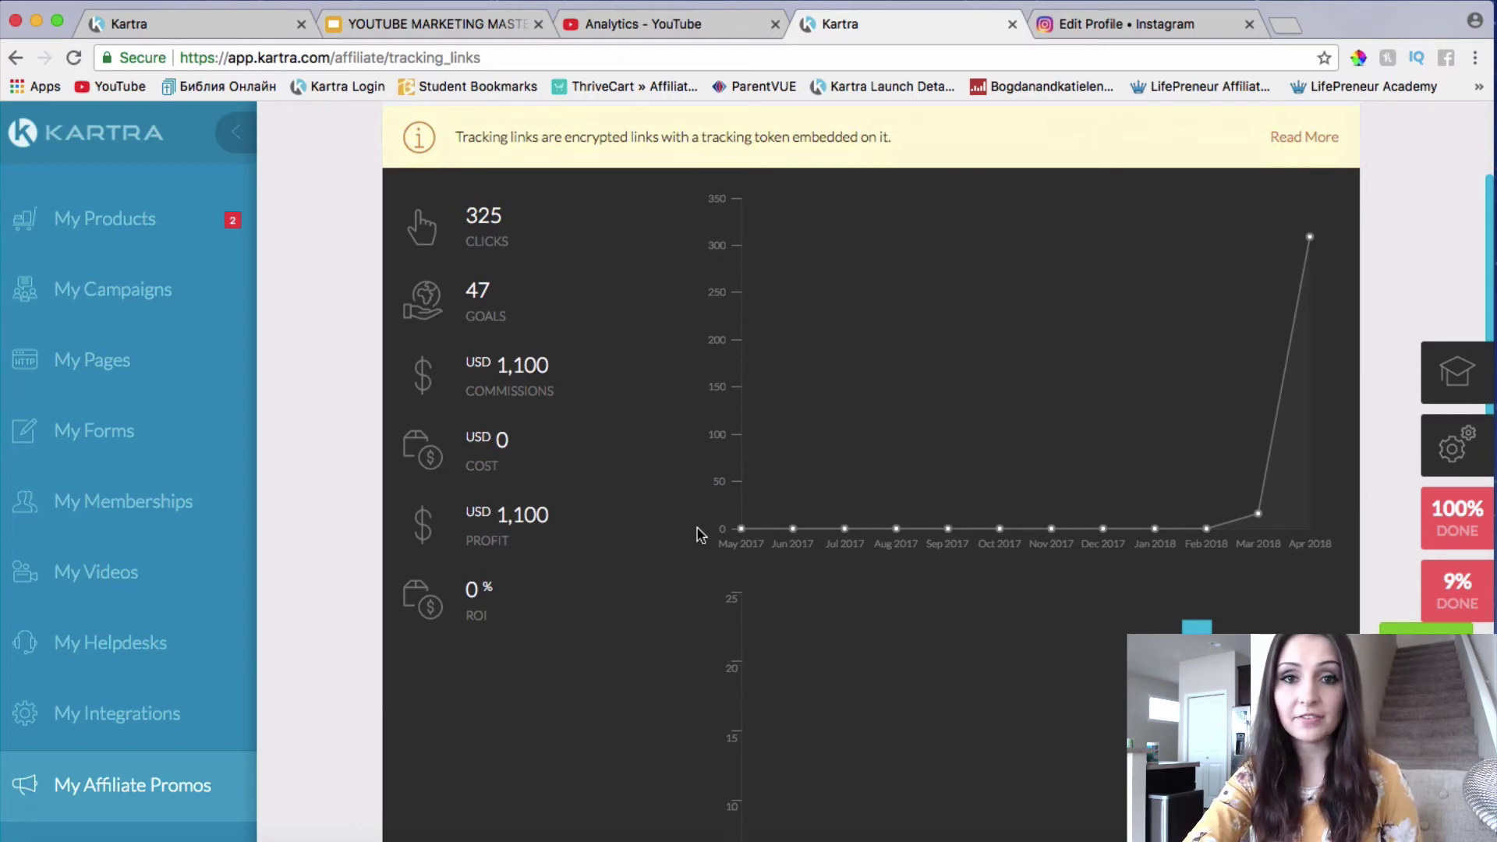
{"action": "scroll", "coordinate": [699, 534], "scroll_direction": "up", "scroll_amount": 1}
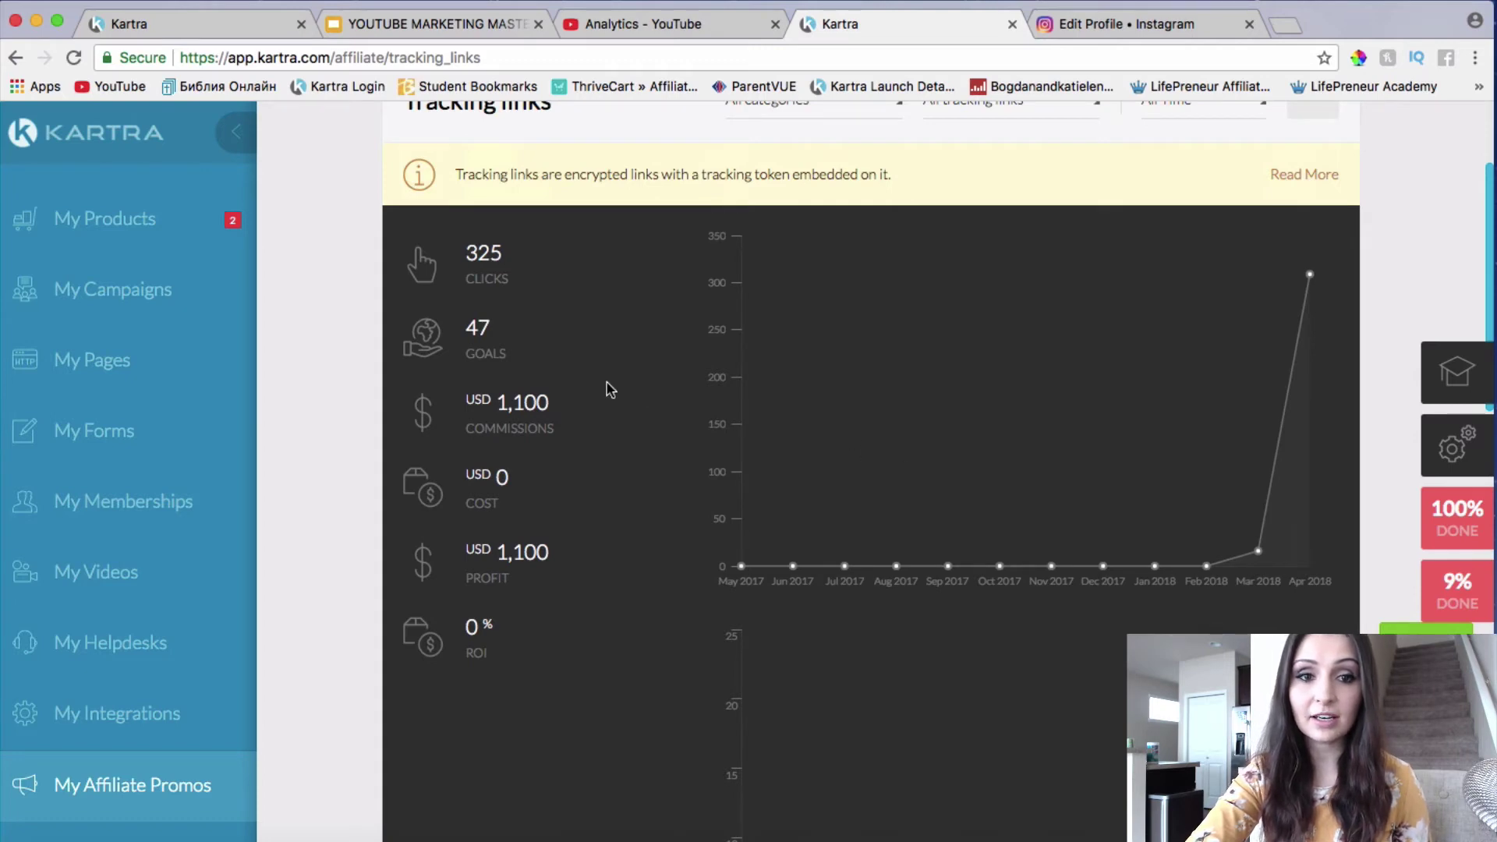
{"action": "scroll", "coordinate": [610, 390], "scroll_direction": "up", "scroll_amount": 5}
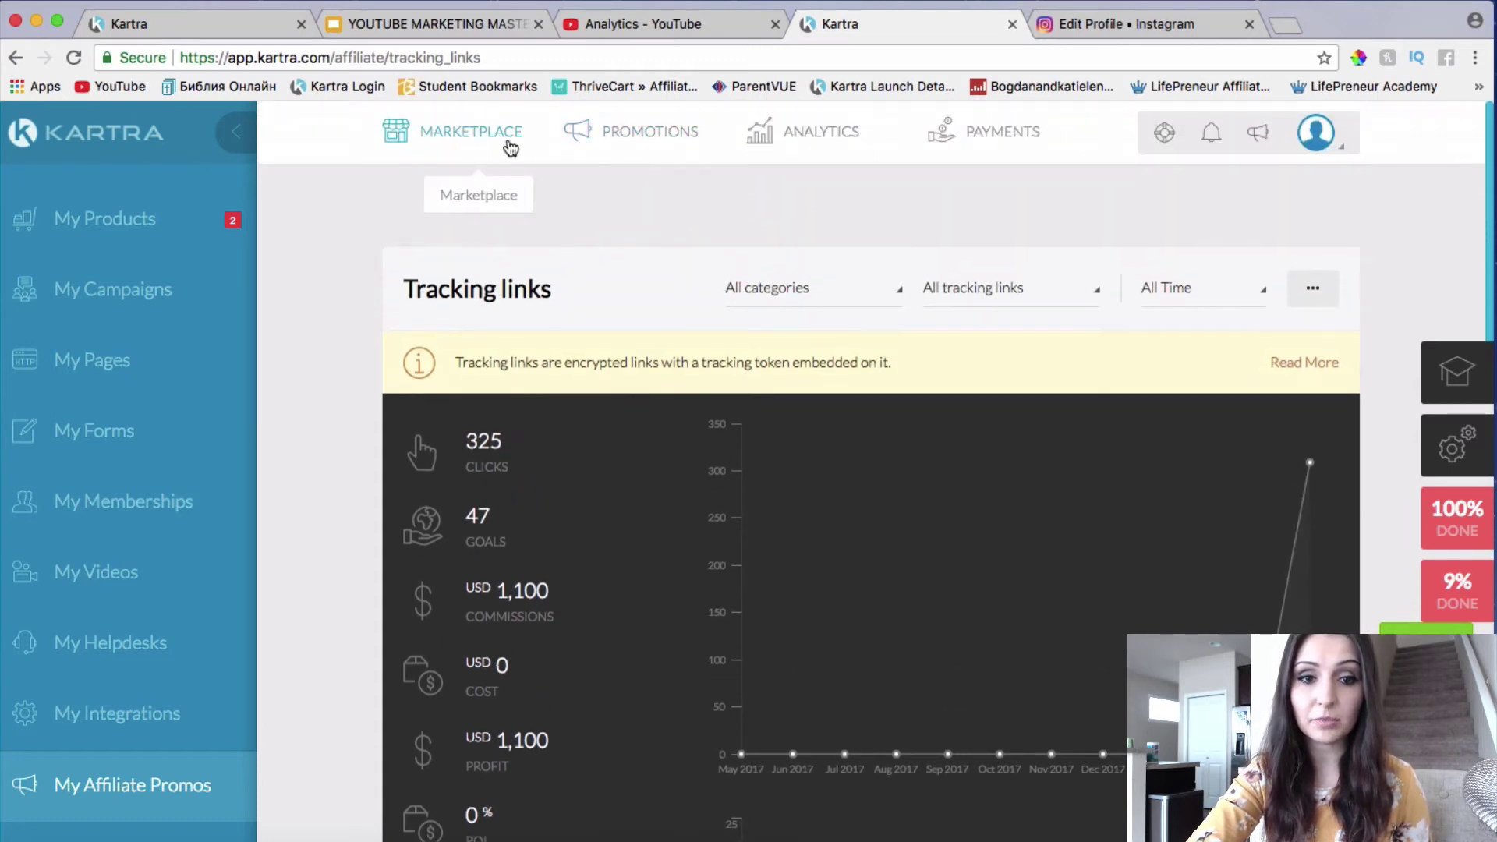
{"action": "scroll", "coordinate": [857, 612], "scroll_direction": "down", "scroll_amount": 6}
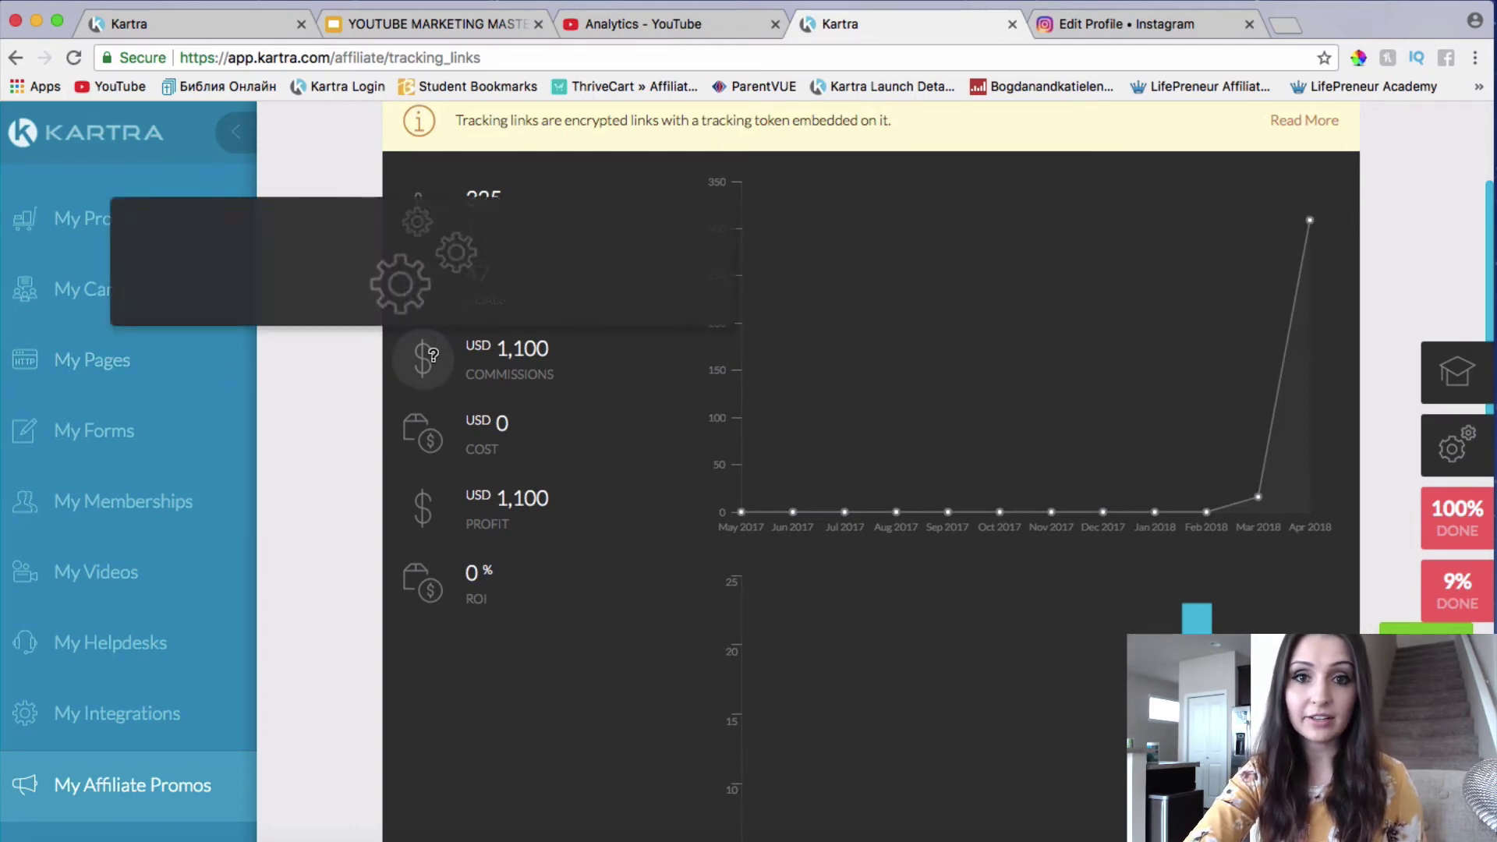
{"action": "left_click", "coordinate": [114, 229]}
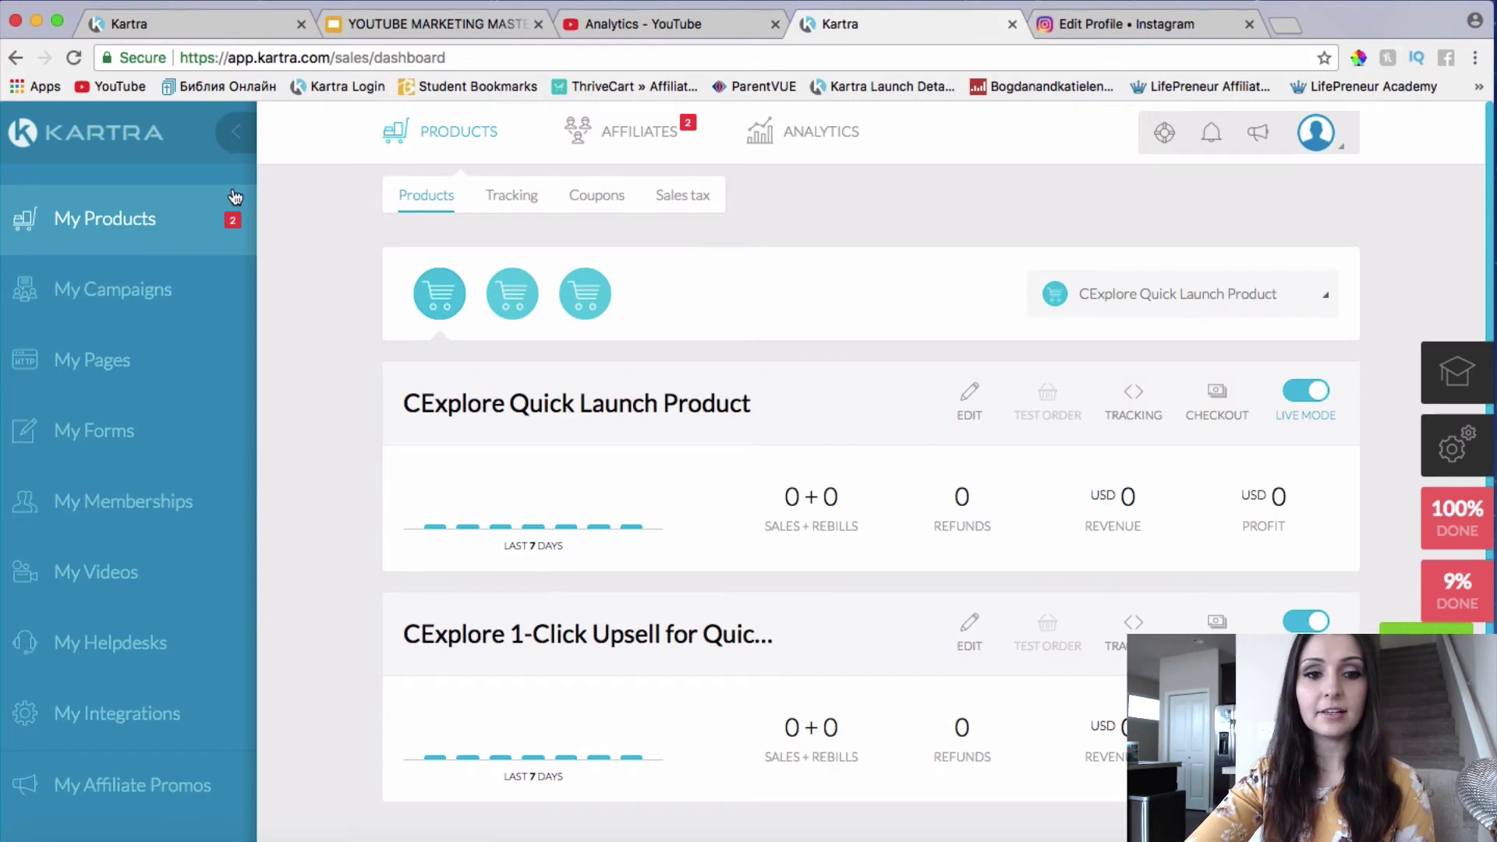
Open the product Tracking page, switch to Page Tracking, and scroll through its external-page feature overview.
{"action": "left_click", "coordinate": [518, 200]}
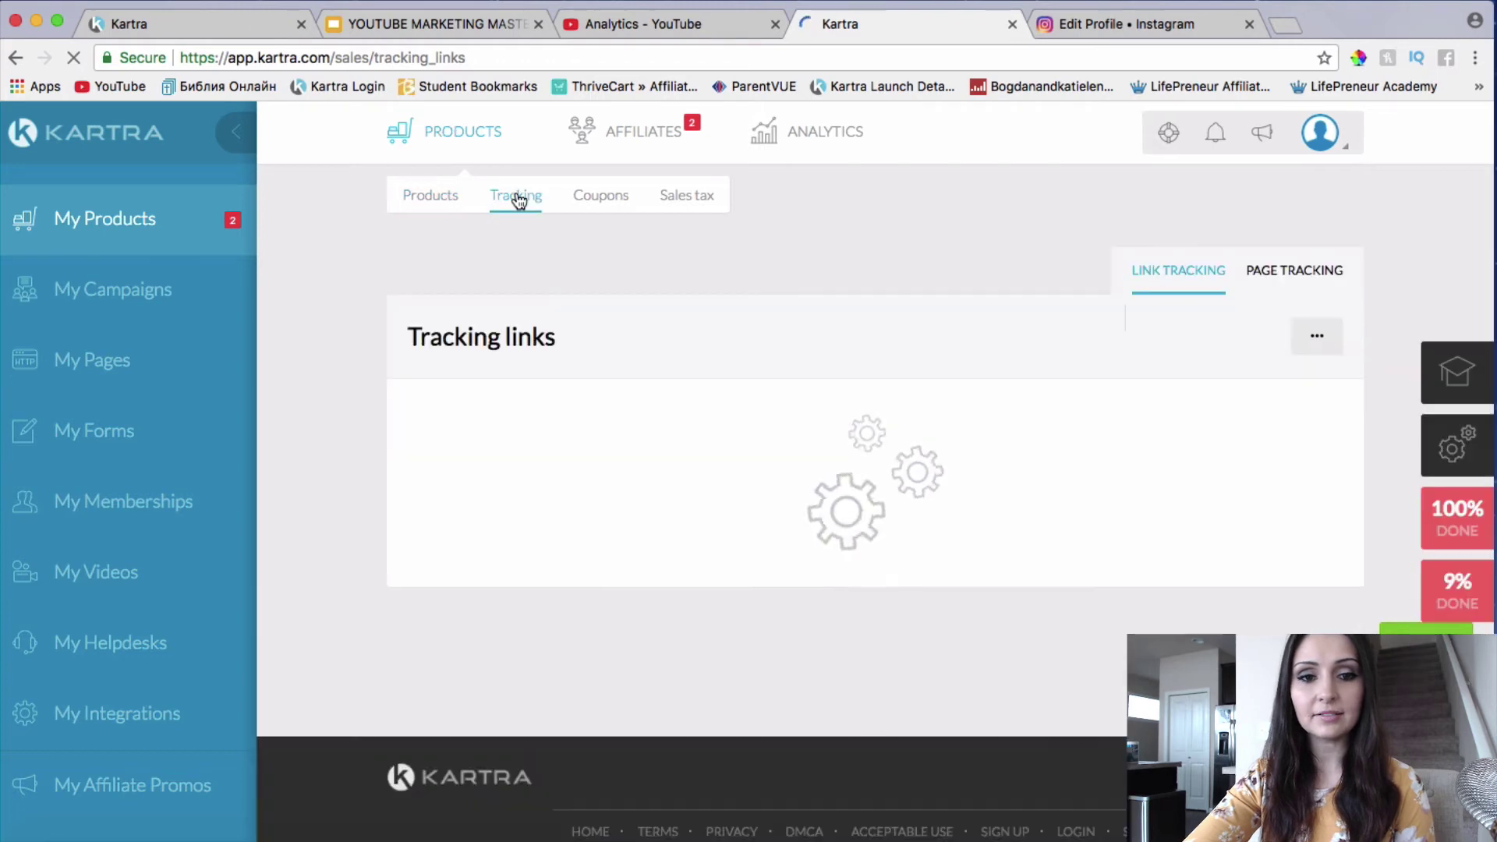
{"action": "left_click", "coordinate": [1279, 265]}
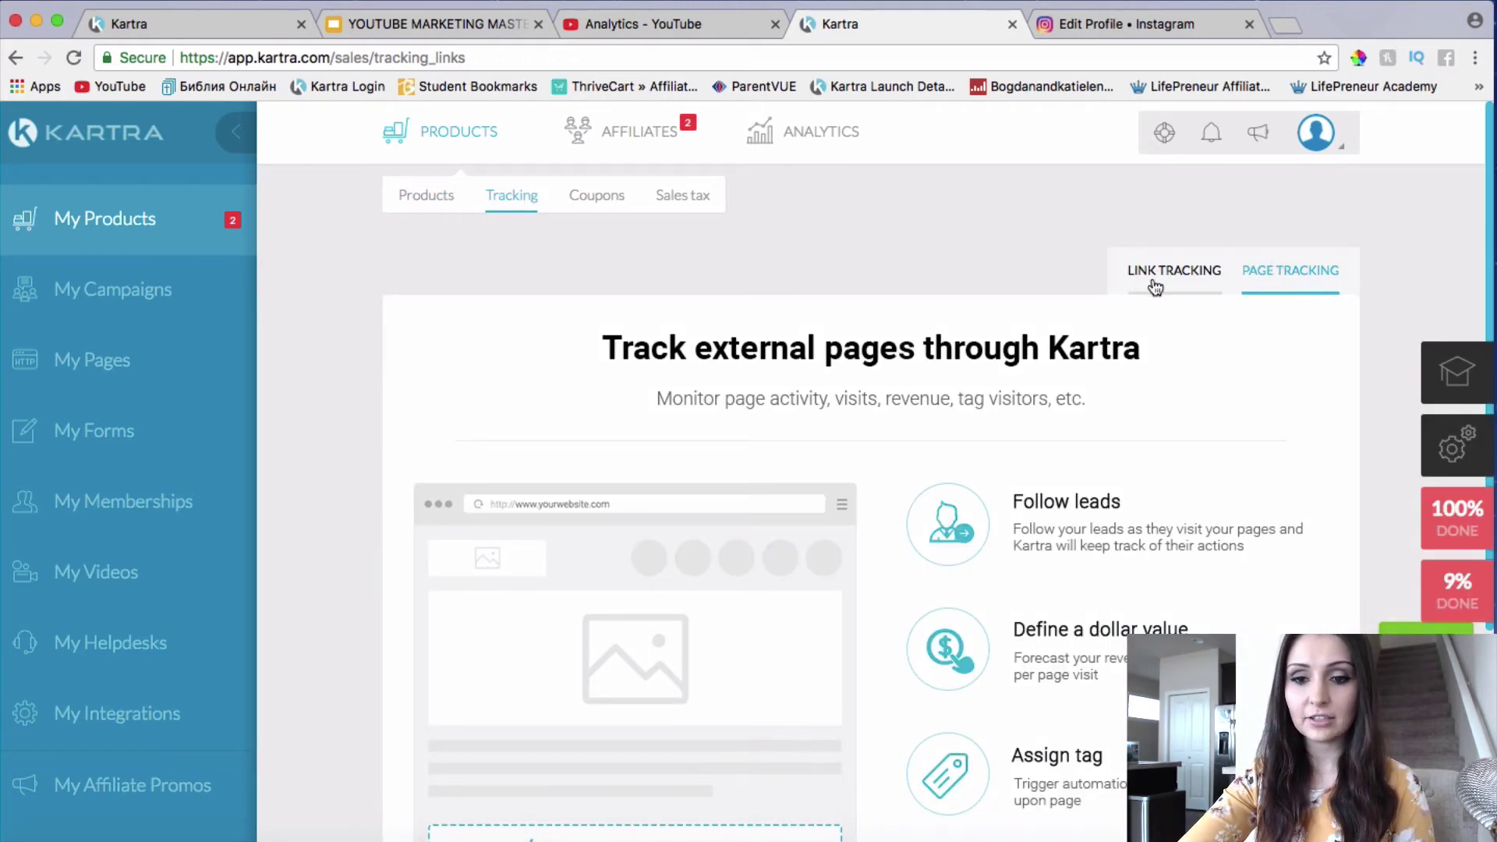
{"action": "scroll", "coordinate": [1152, 278], "scroll_direction": "down", "scroll_amount": 3}
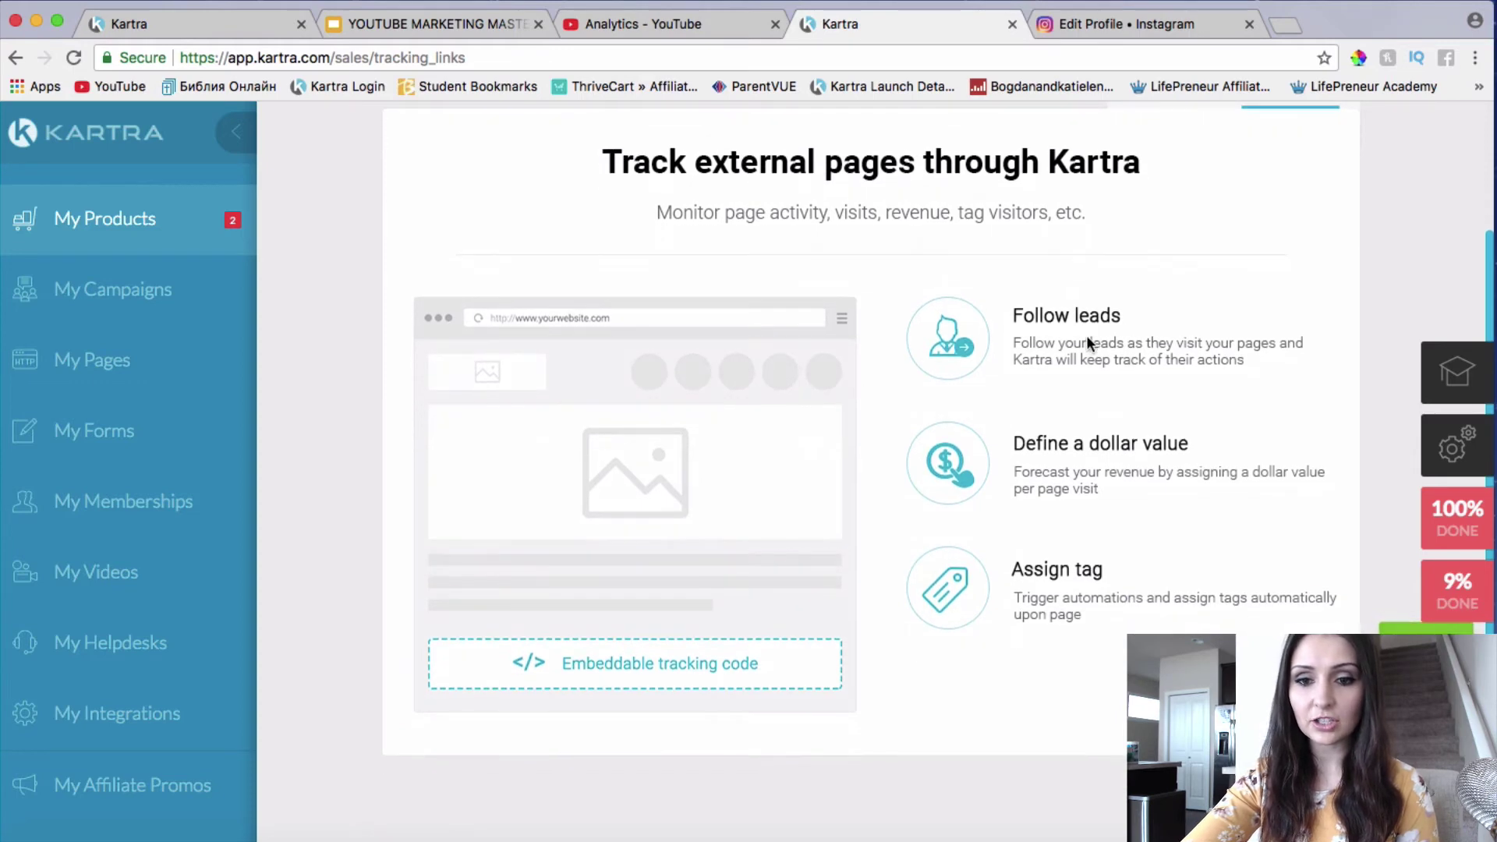
{"action": "scroll", "coordinate": [1192, 359], "scroll_direction": "down", "scroll_amount": 1}
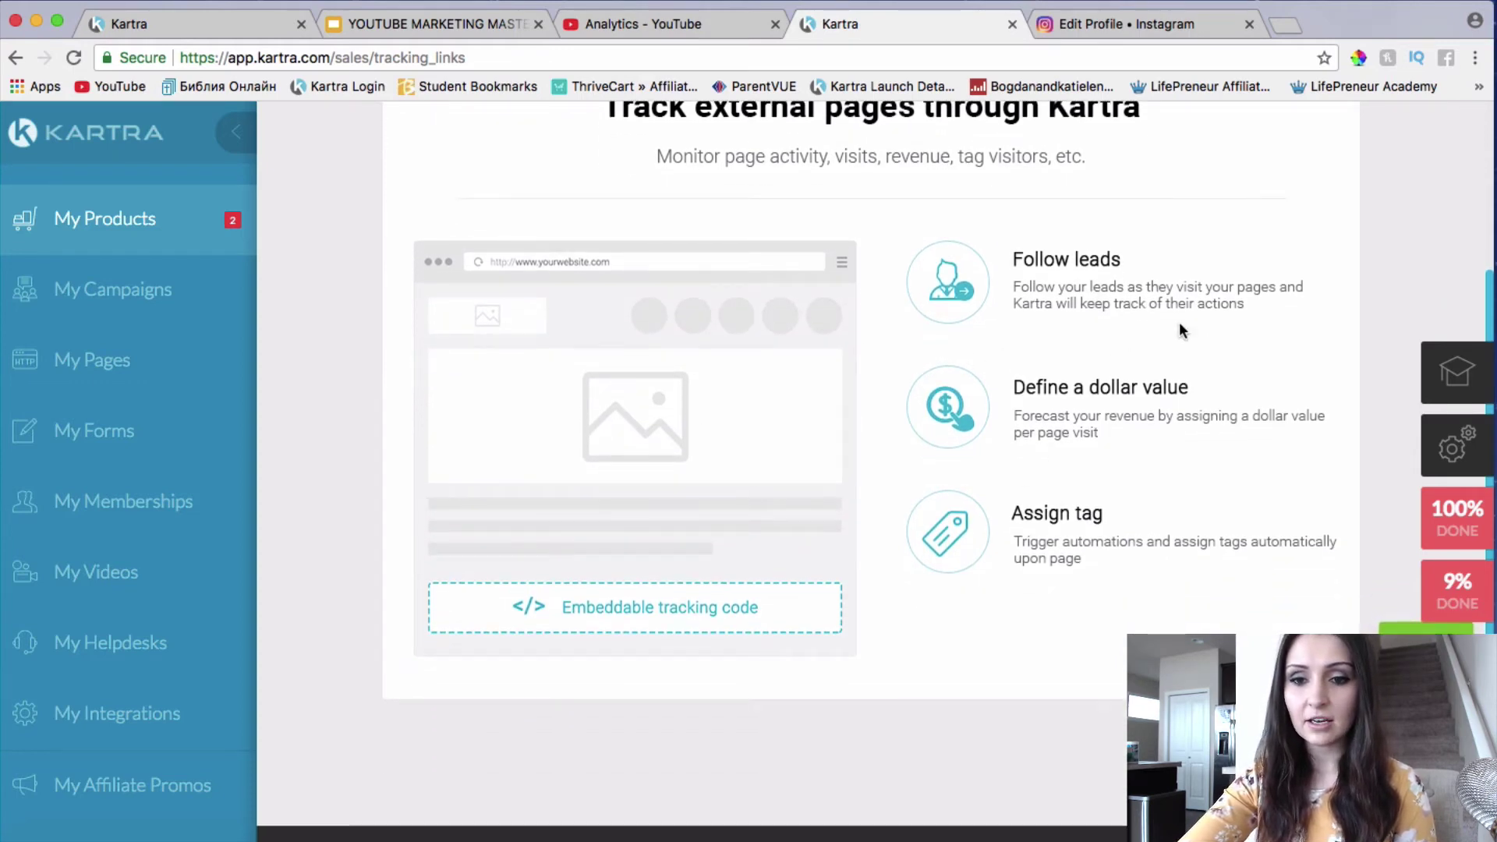
{"action": "scroll", "coordinate": [1079, 411], "scroll_direction": "down", "scroll_amount": 1}
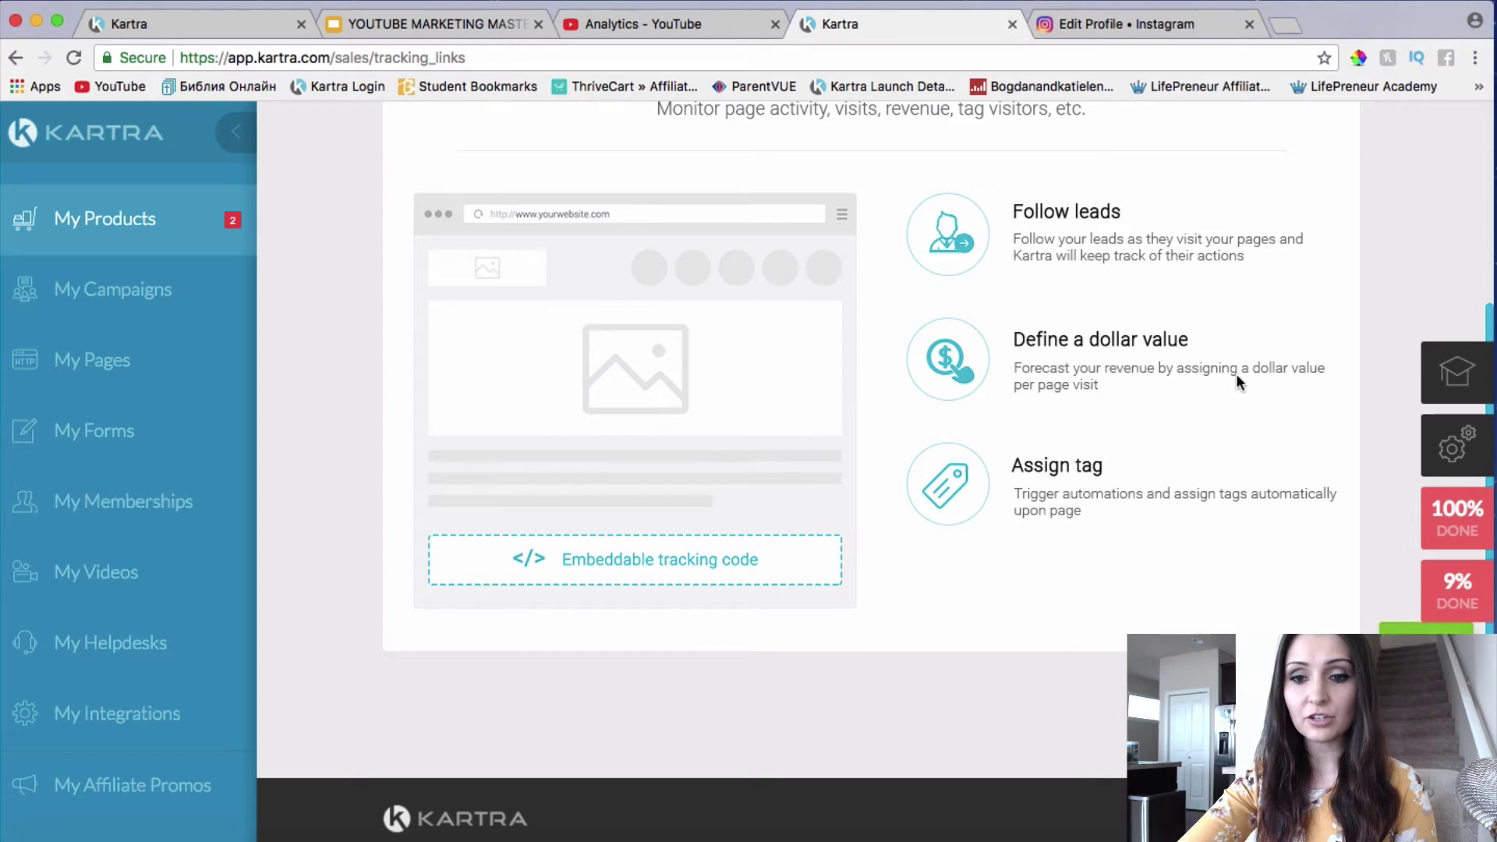
{"action": "scroll", "coordinate": [1236, 376], "scroll_direction": "down", "scroll_amount": 1}
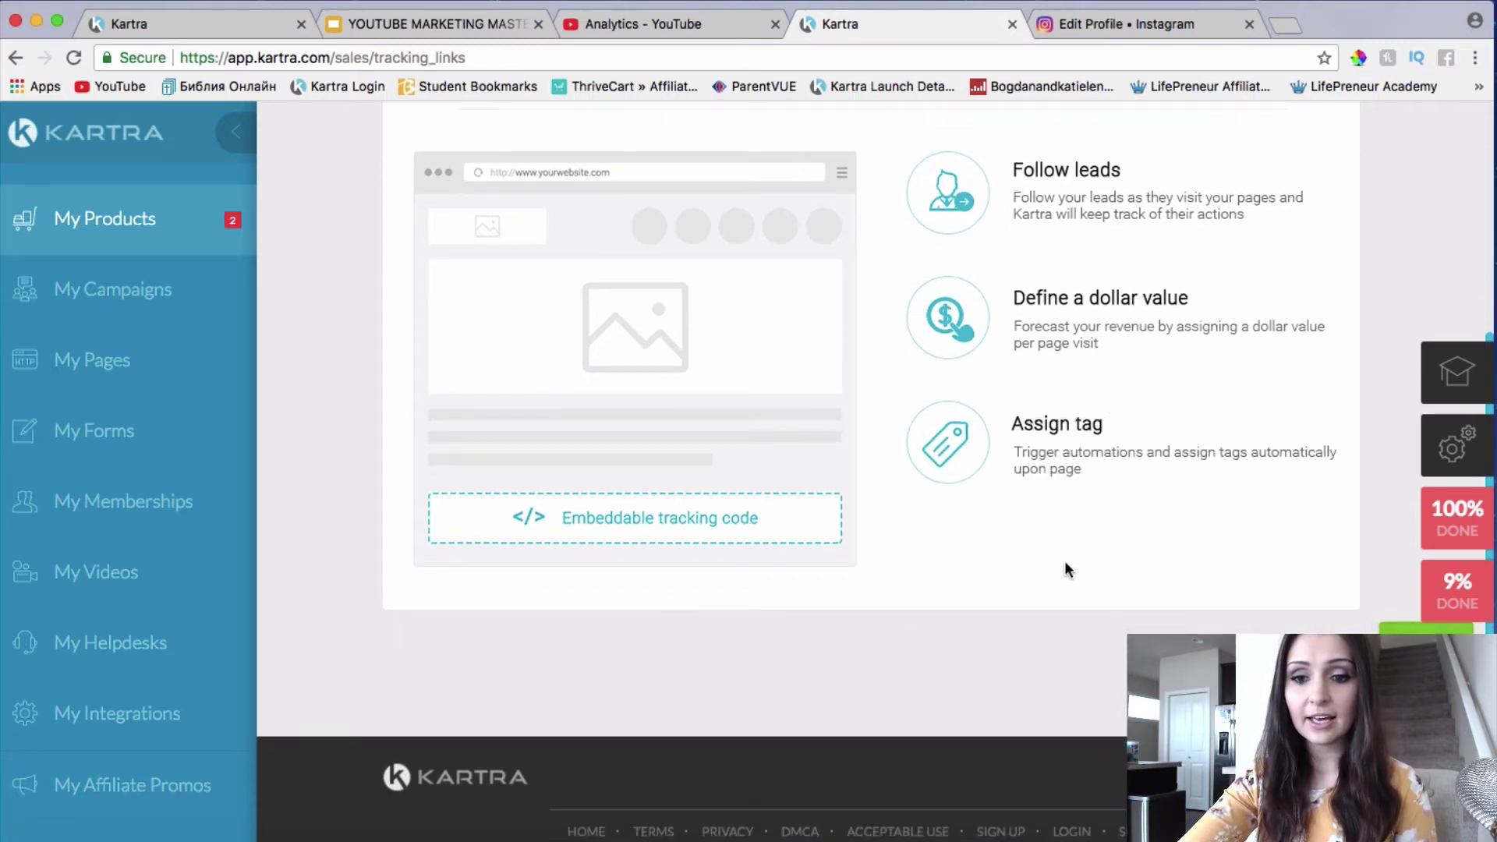
{"action": "scroll", "coordinate": [1101, 451], "scroll_direction": "up", "scroll_amount": 4}
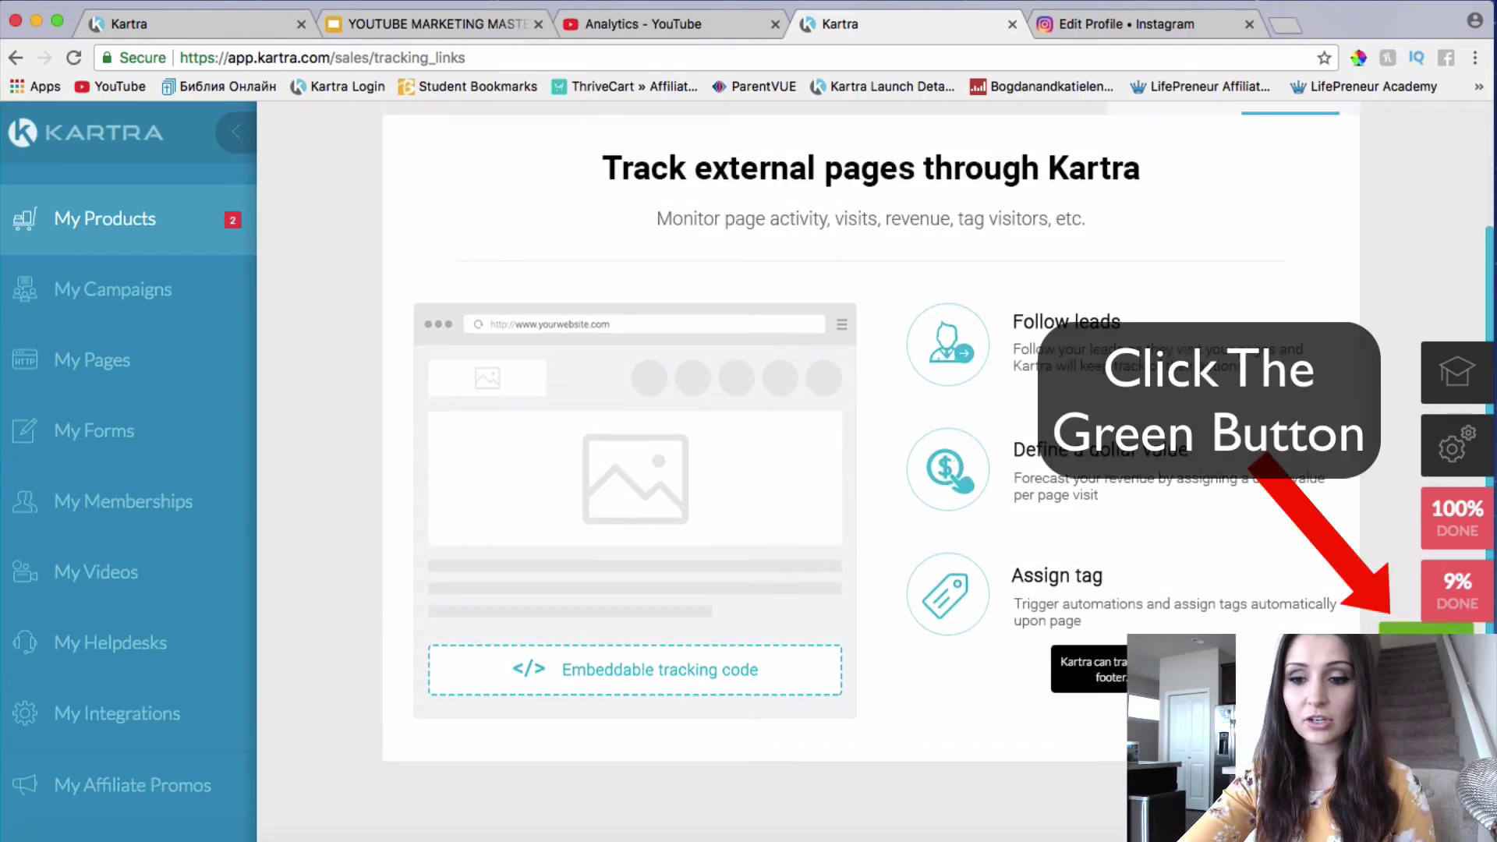
Start a new page tracking entry, open and close the Category list, then discard the form.
{"action": "left_click", "coordinate": [1426, 630]}
{"action": "left_click", "coordinate": [694, 367]}
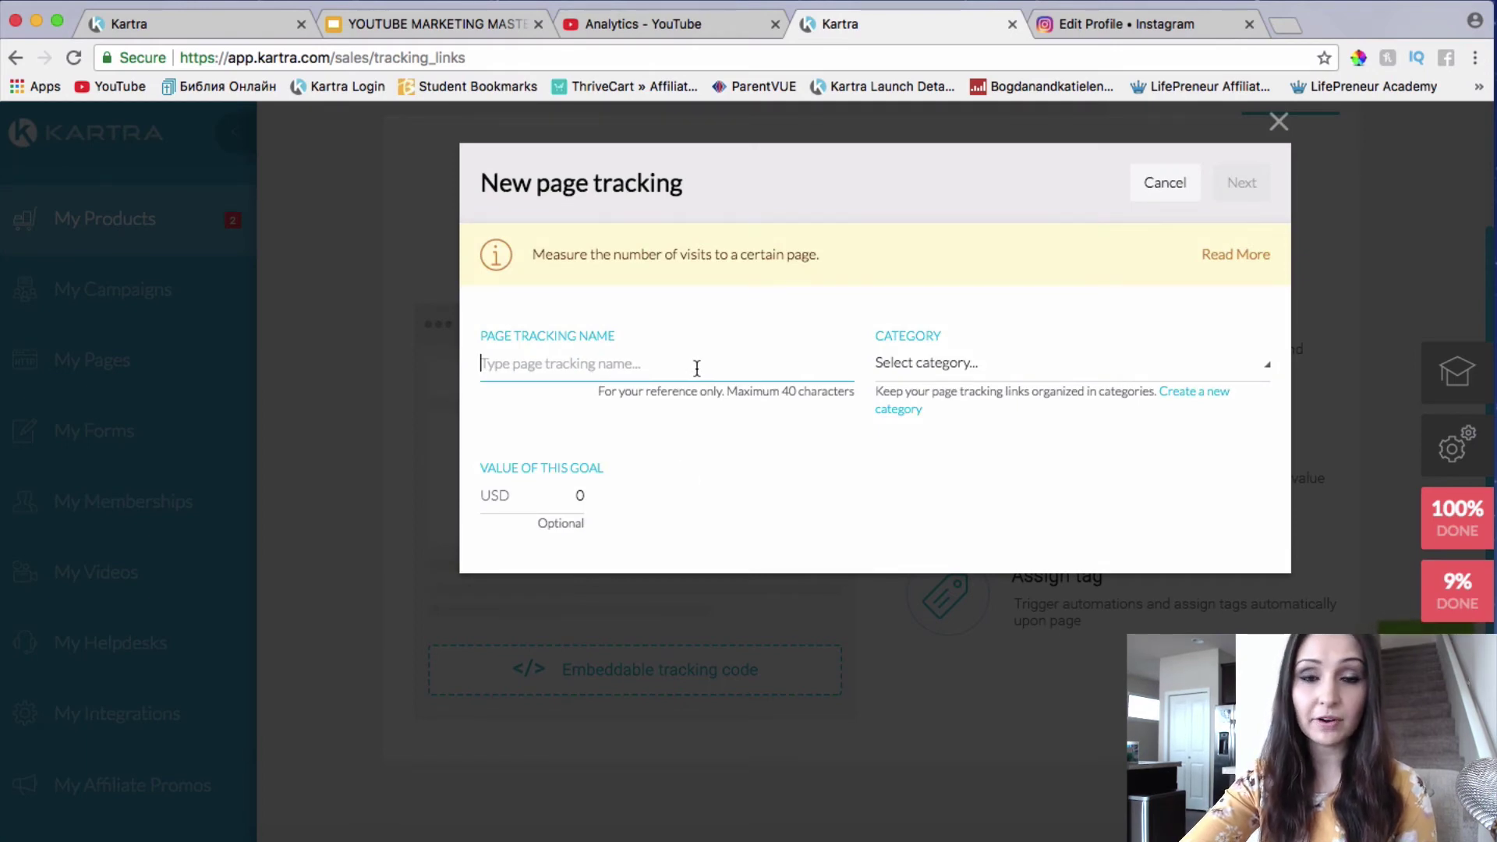
{"action": "left_click", "coordinate": [925, 365]}
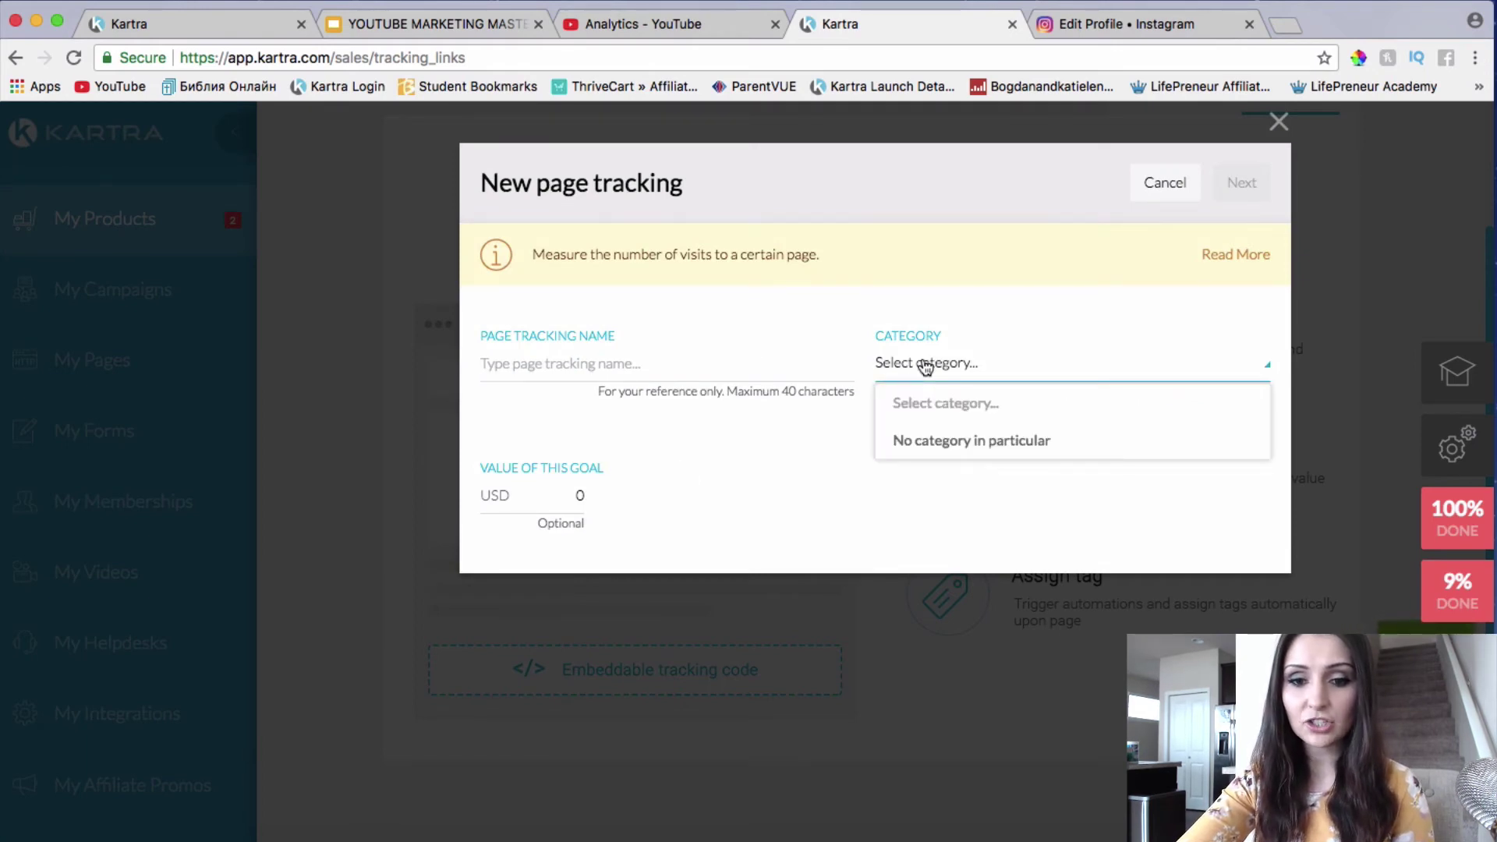
{"action": "left_click", "coordinate": [933, 471]}
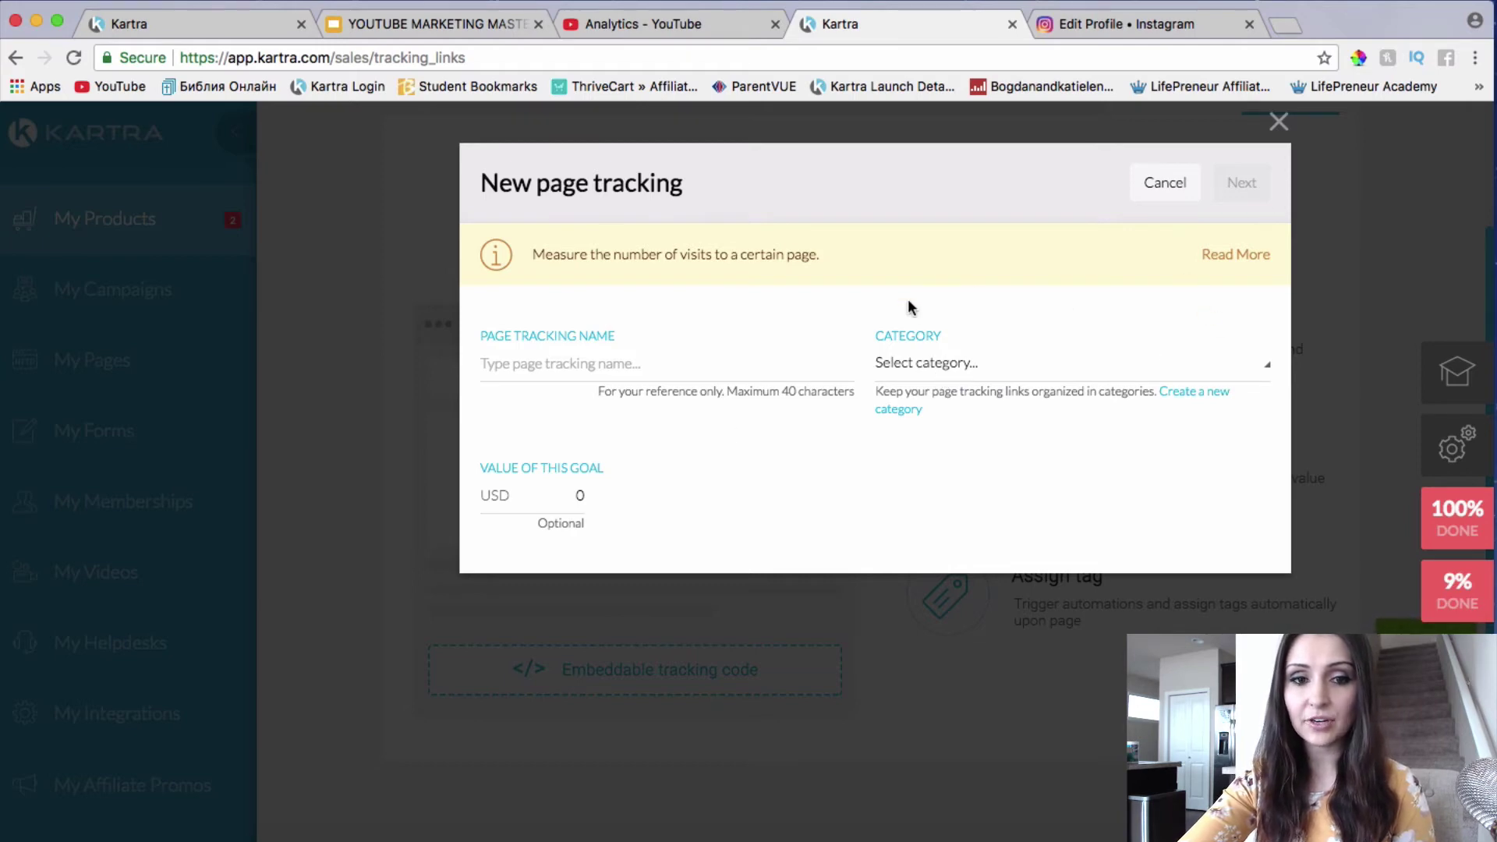
{"action": "left_click", "coordinate": [1280, 123]}
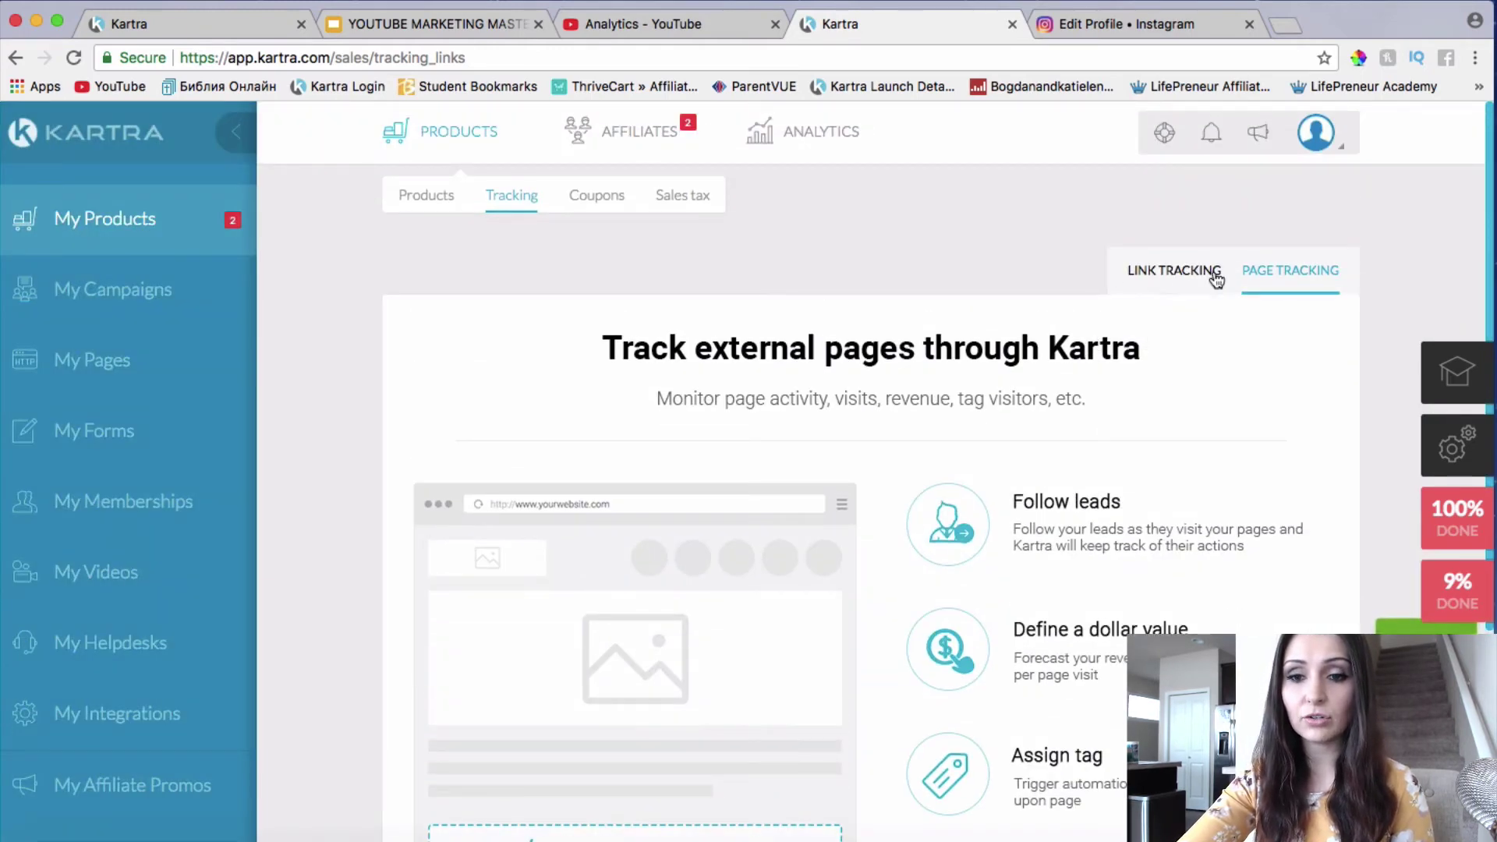
Create a tracking link named 'Instagram - Kartra Bonuses' in the Kartra category and continue to destination type.
{"action": "left_click", "coordinate": [1169, 270]}
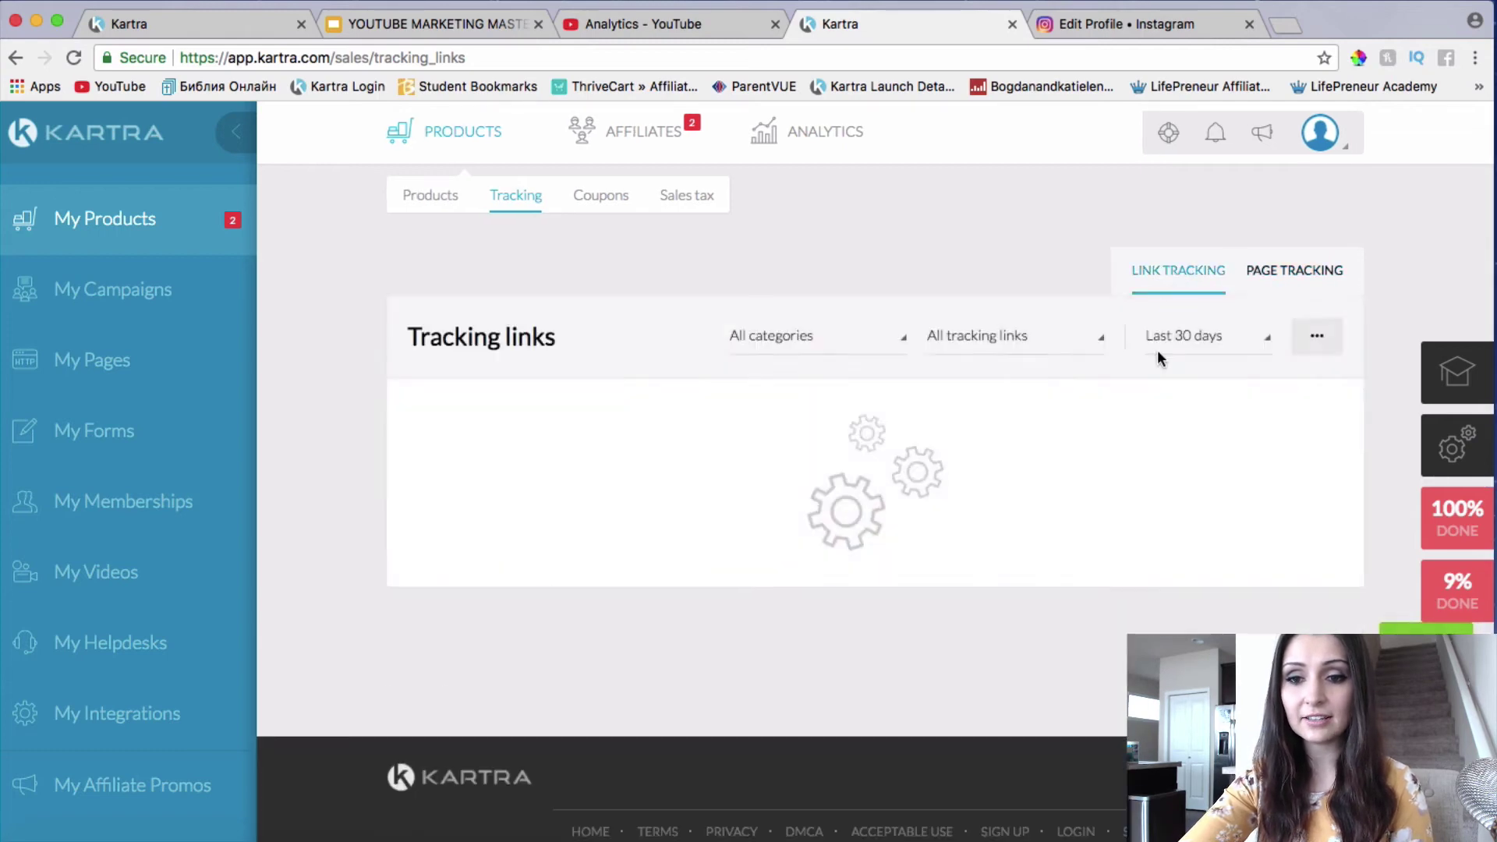
{"action": "scroll", "coordinate": [1042, 573], "scroll_direction": "down", "scroll_amount": 5}
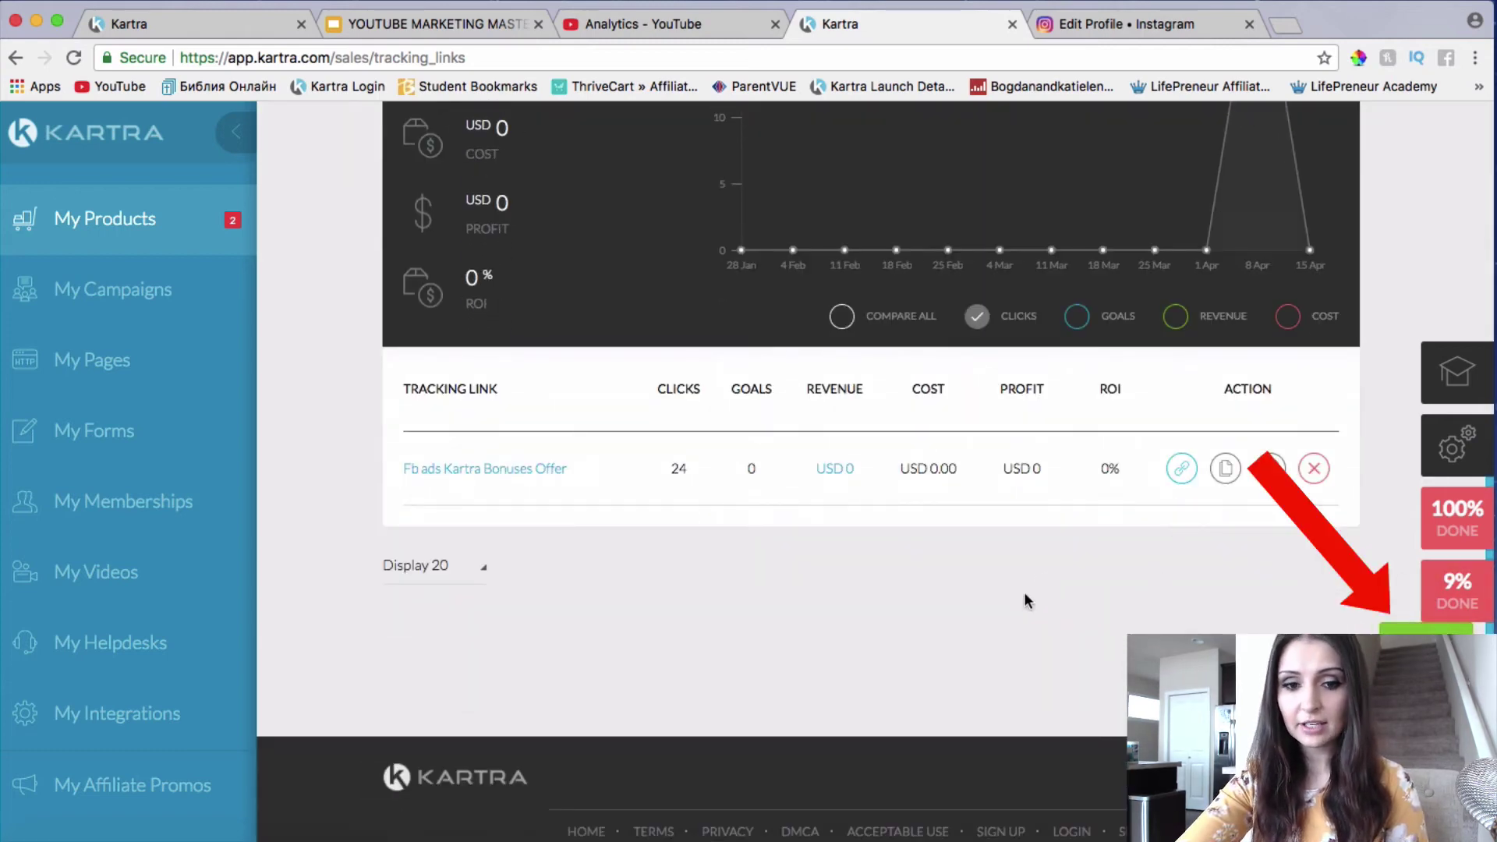
{"action": "left_click", "coordinate": [1425, 629]}
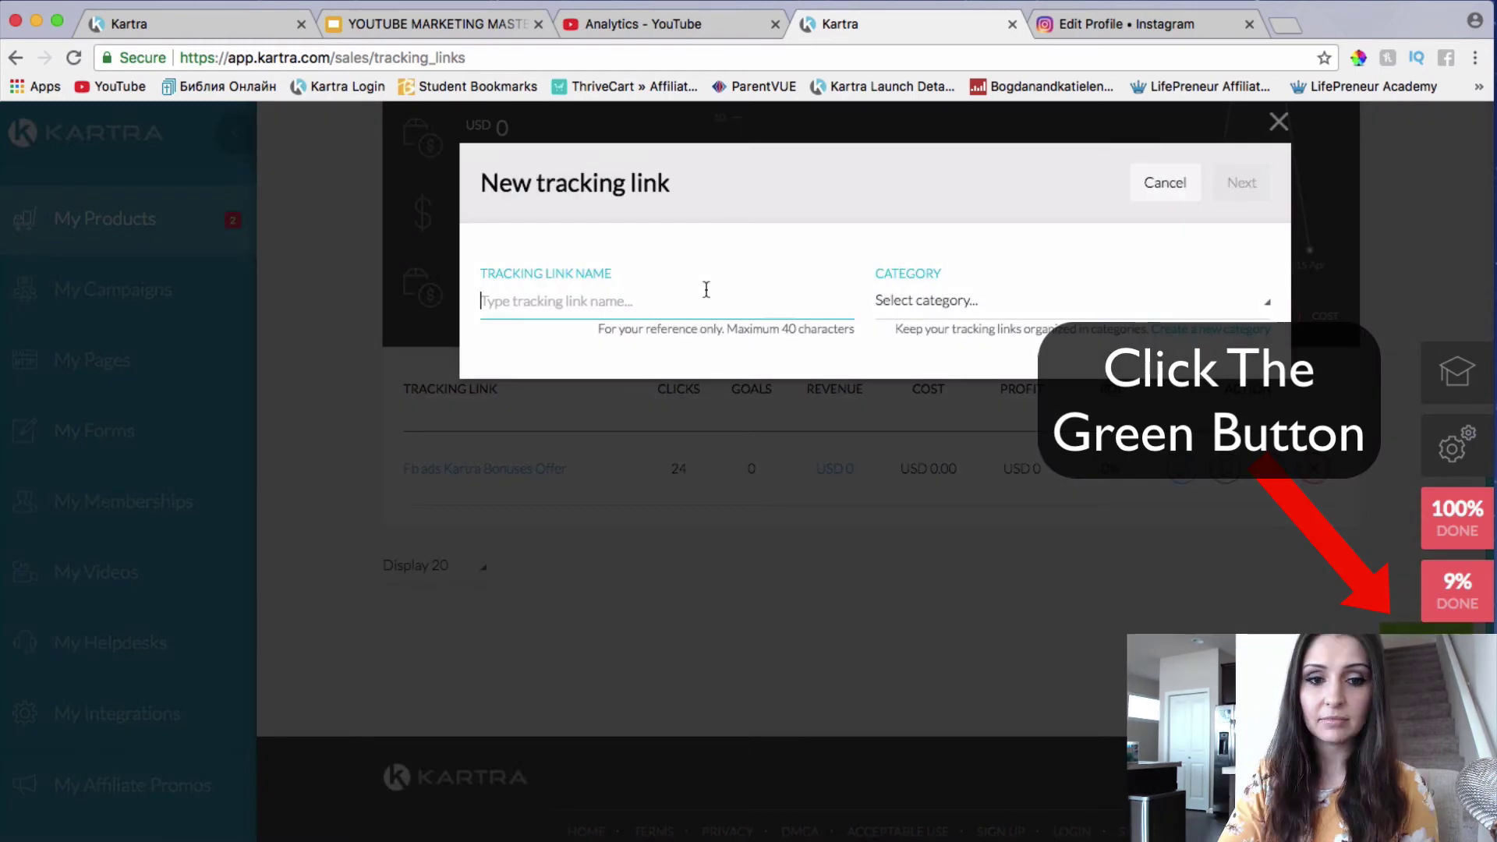
{"action": "type", "text": "Instagram - Kartra Bonuses"}
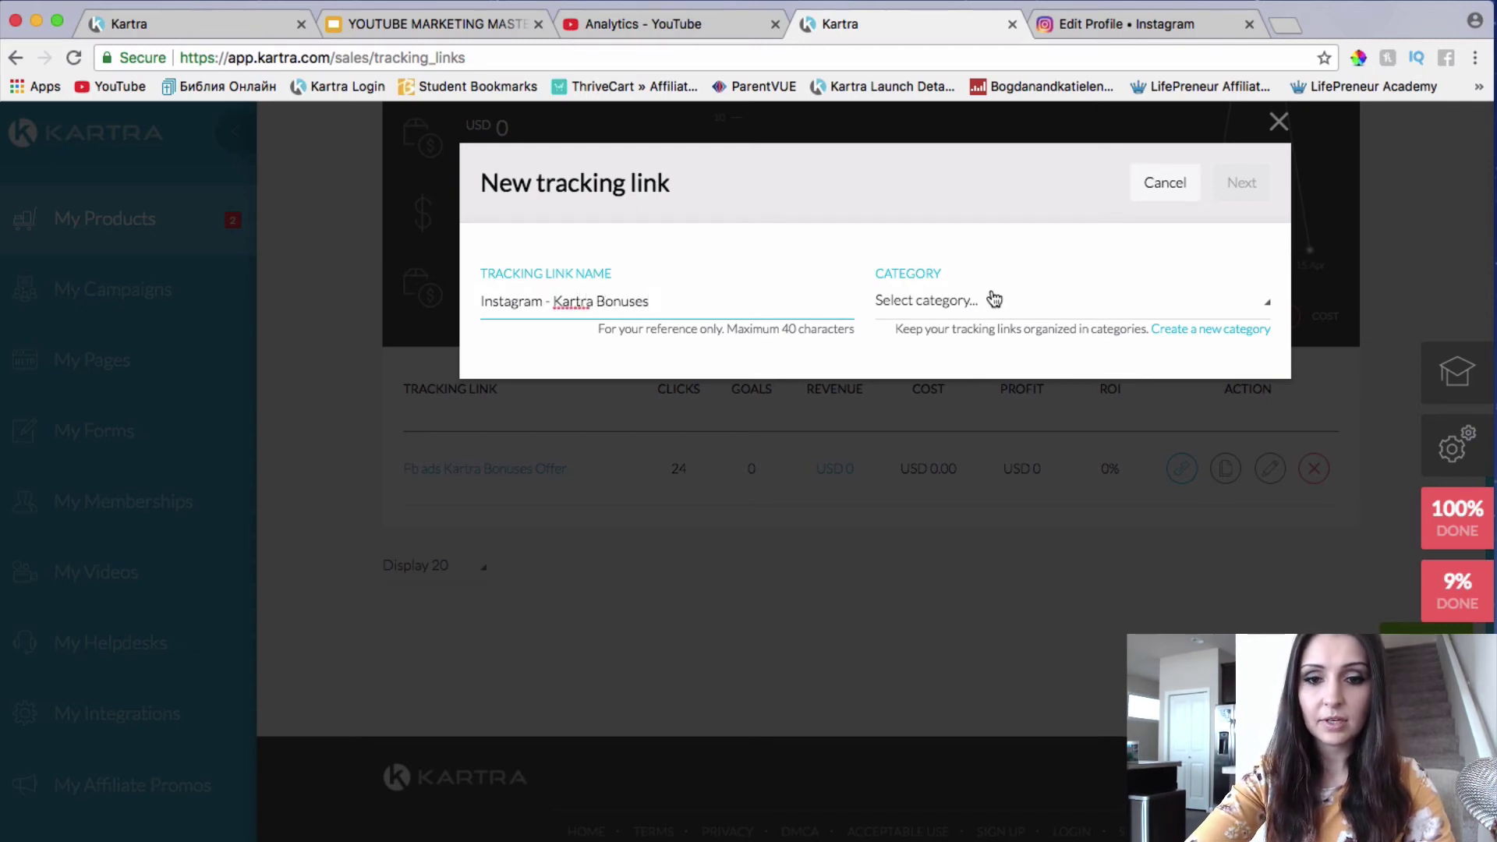
{"action": "left_click", "coordinate": [994, 300]}
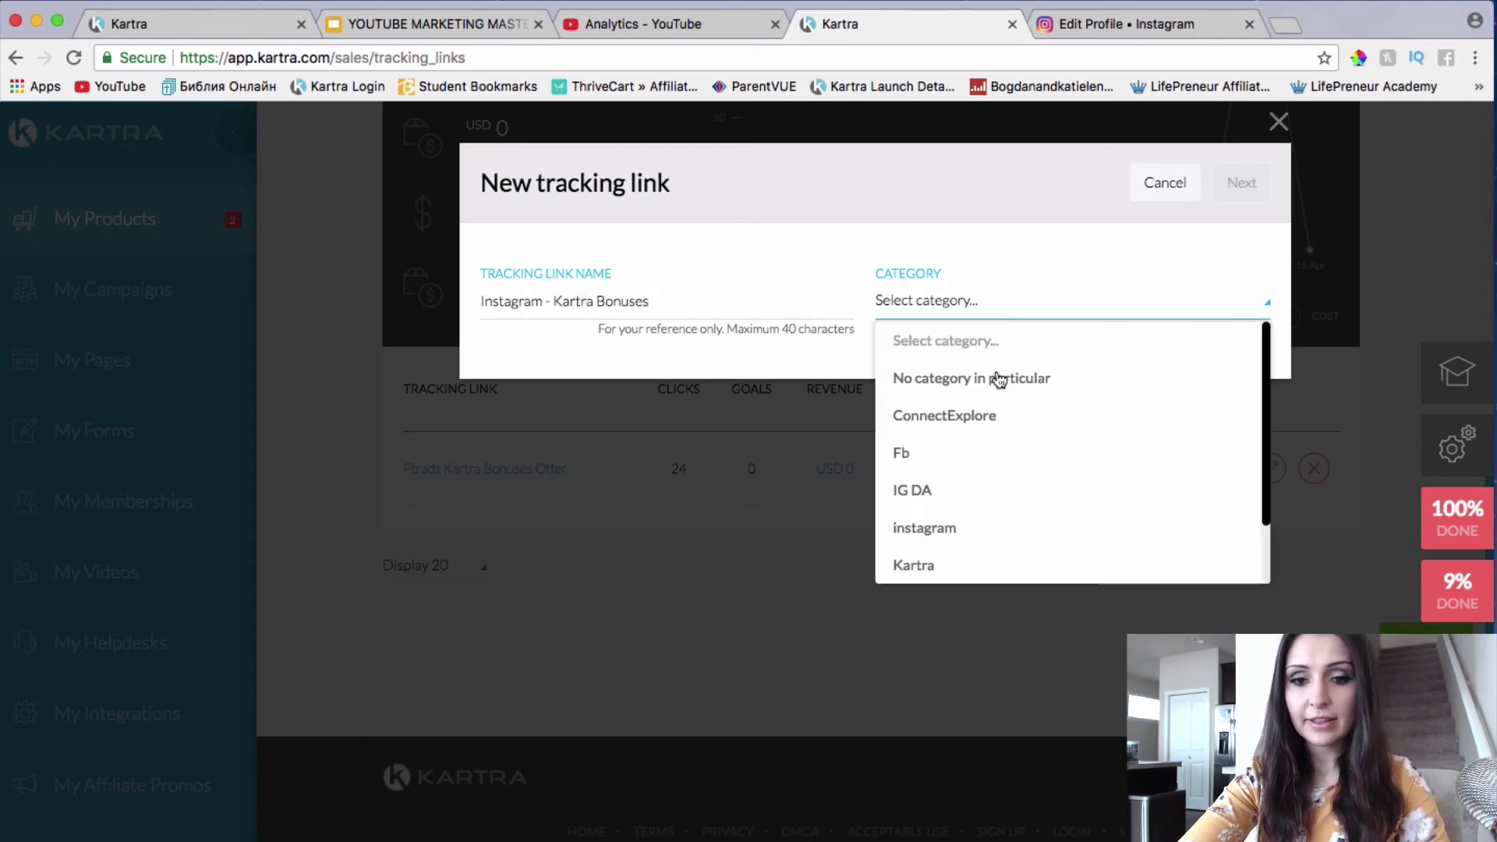
{"action": "left_click", "coordinate": [931, 570]}
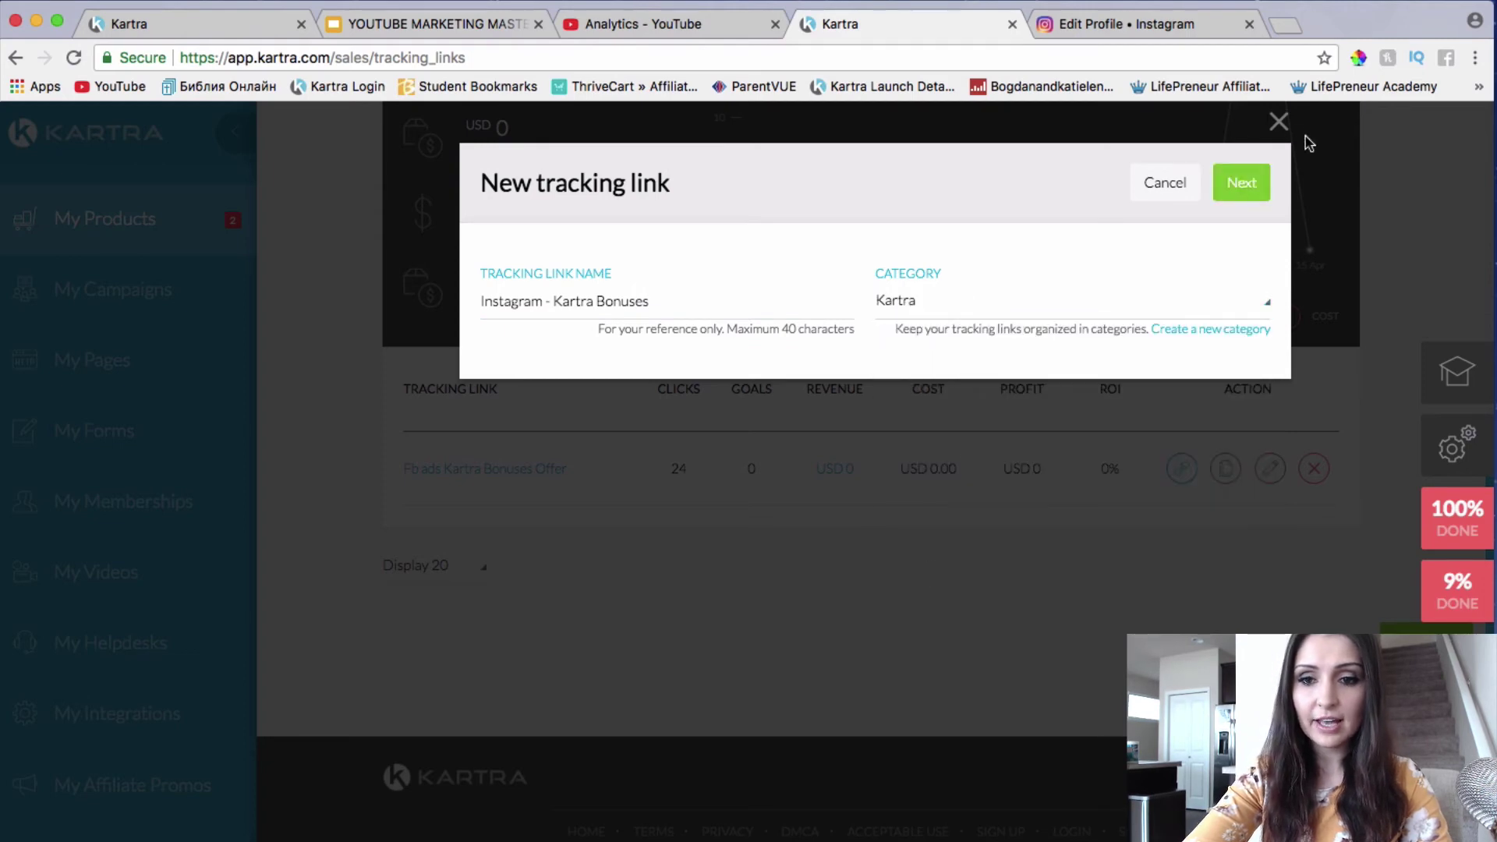
{"action": "left_click", "coordinate": [1242, 183]}
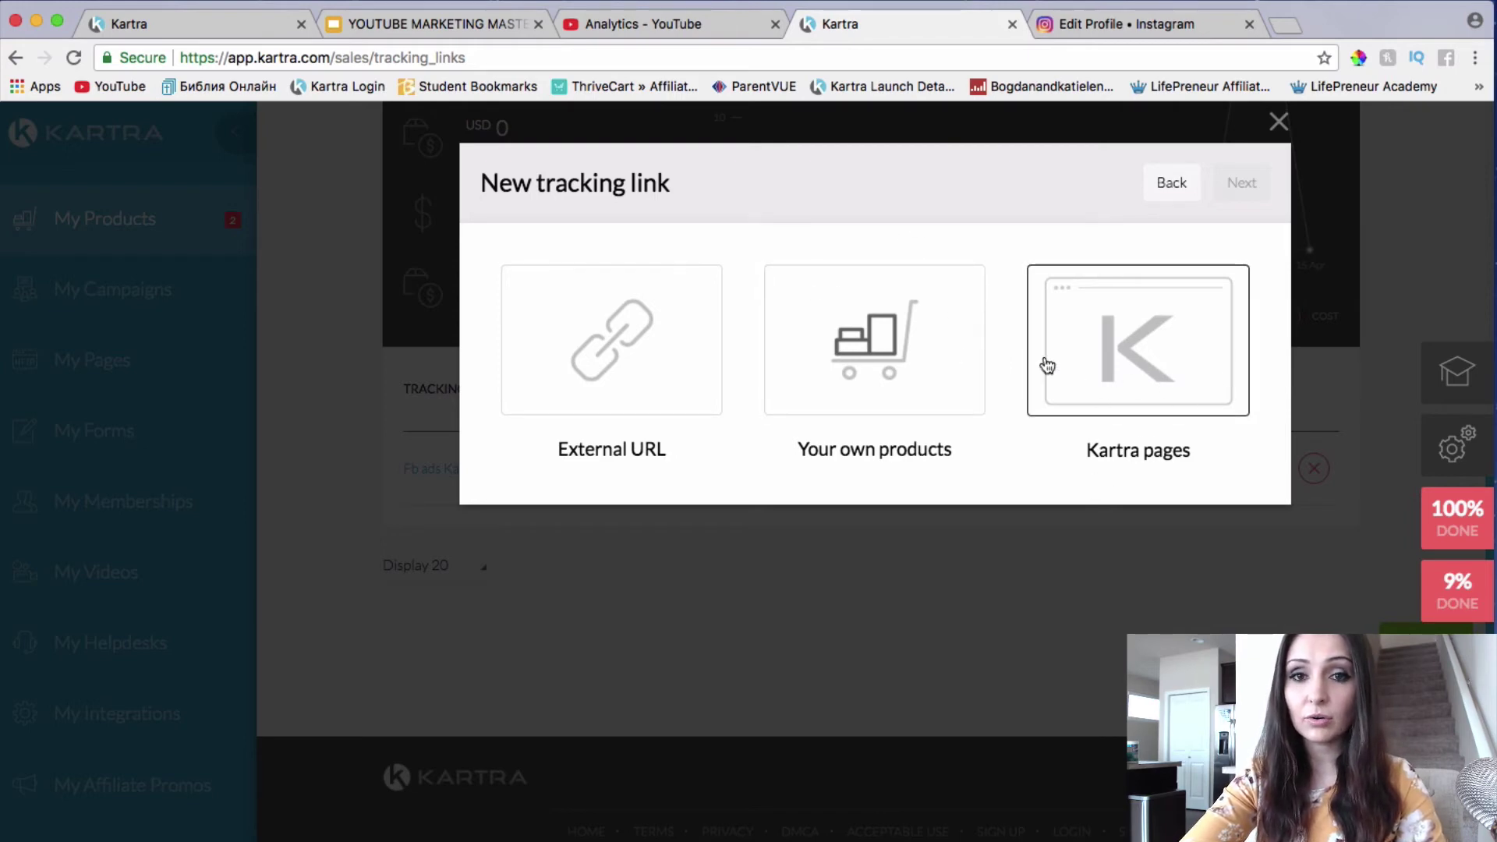
Point the tracking link at a Kartra page: category kartra, page Kartra Bonus Page.
{"action": "left_click", "coordinate": [1104, 324]}
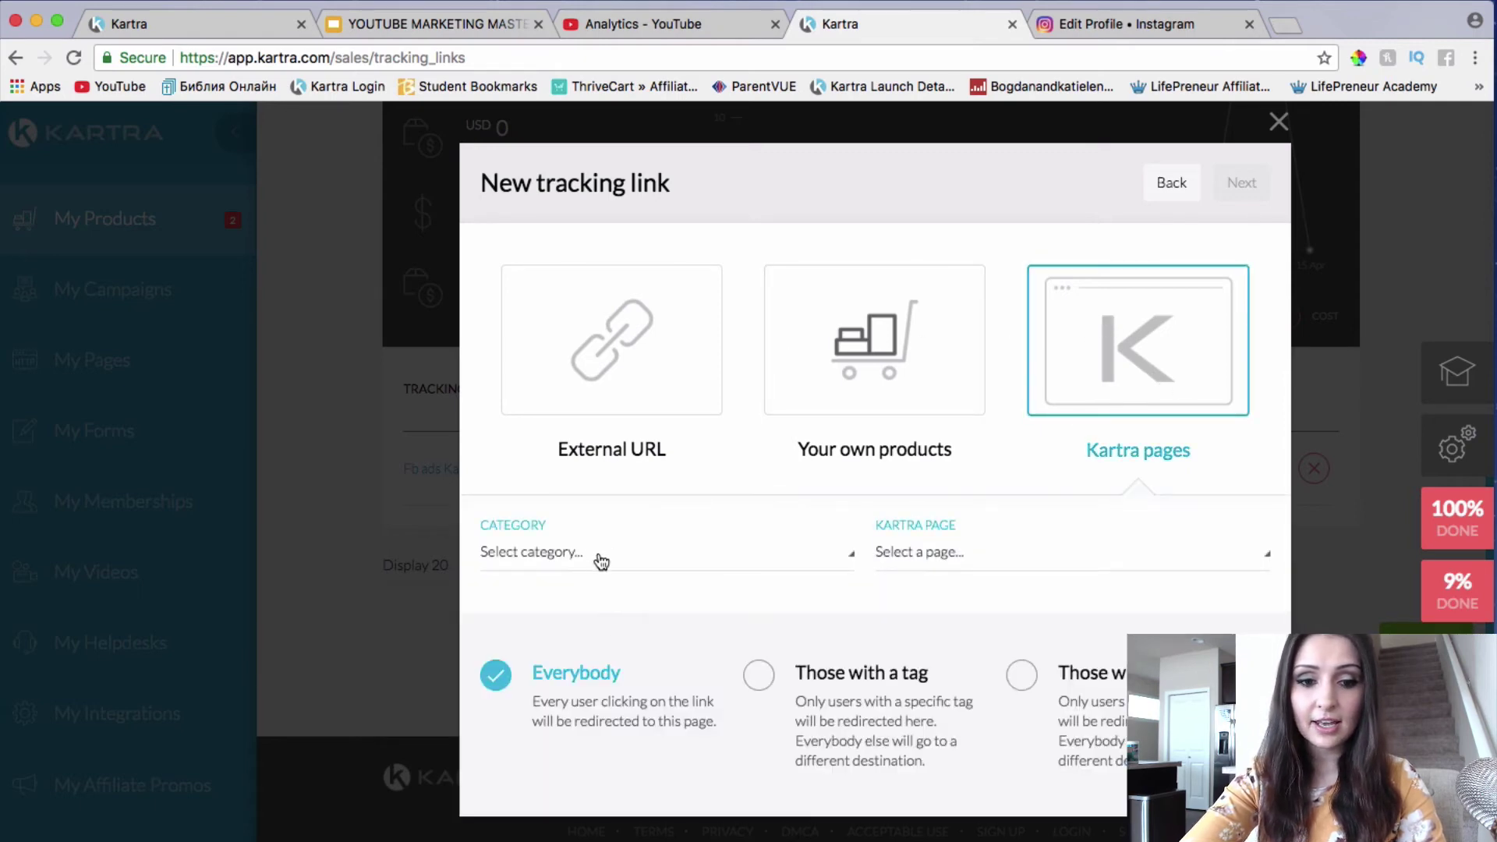
{"action": "left_click", "coordinate": [599, 565]}
{"action": "left_click", "coordinate": [518, 437]}
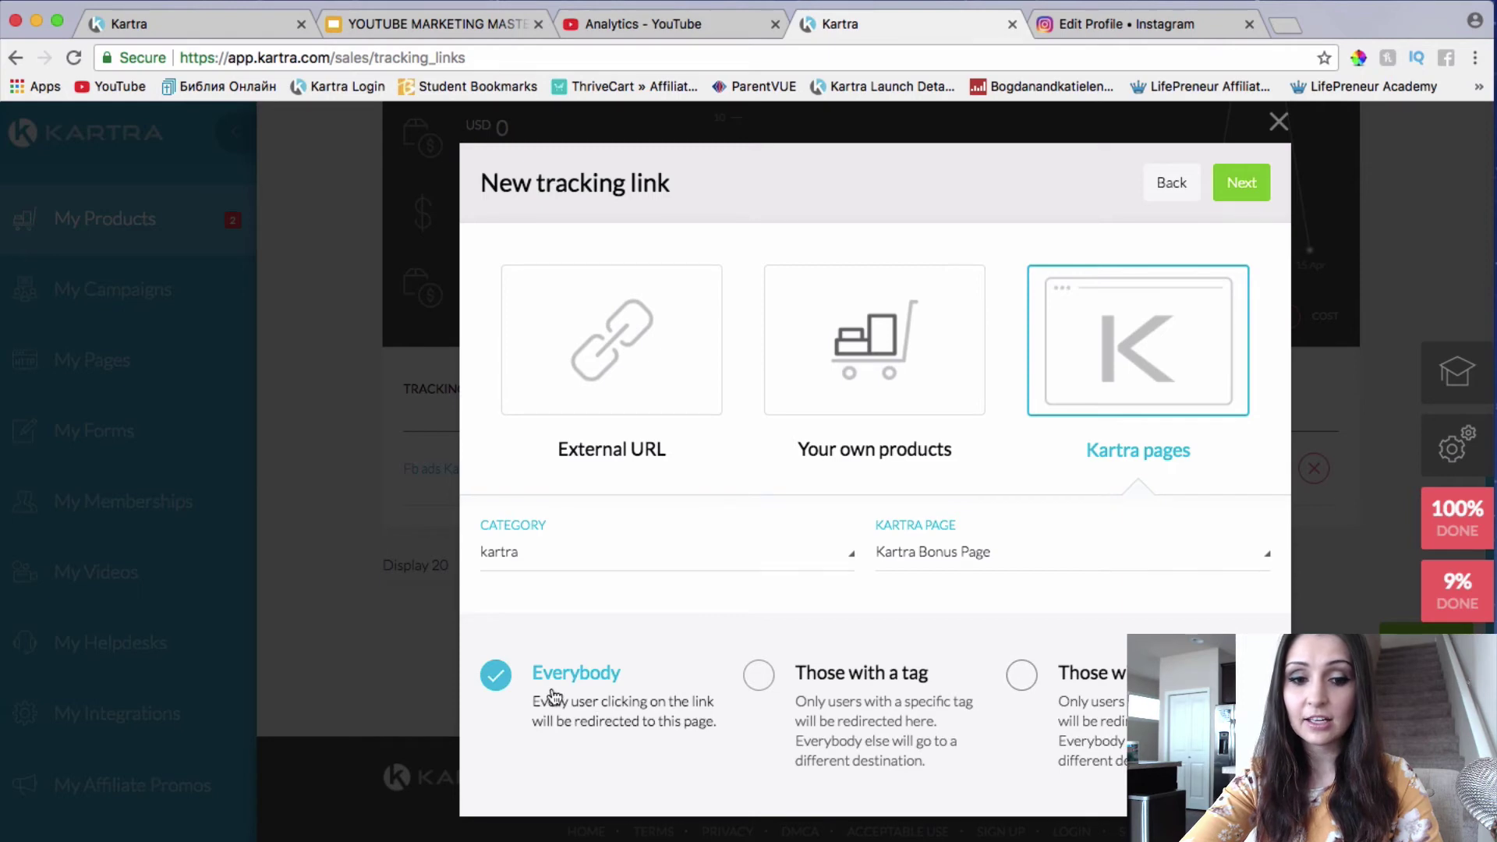
Send everybody to the page, track clicks only, add no tags, and create the link.
{"action": "left_click", "coordinate": [1250, 186]}
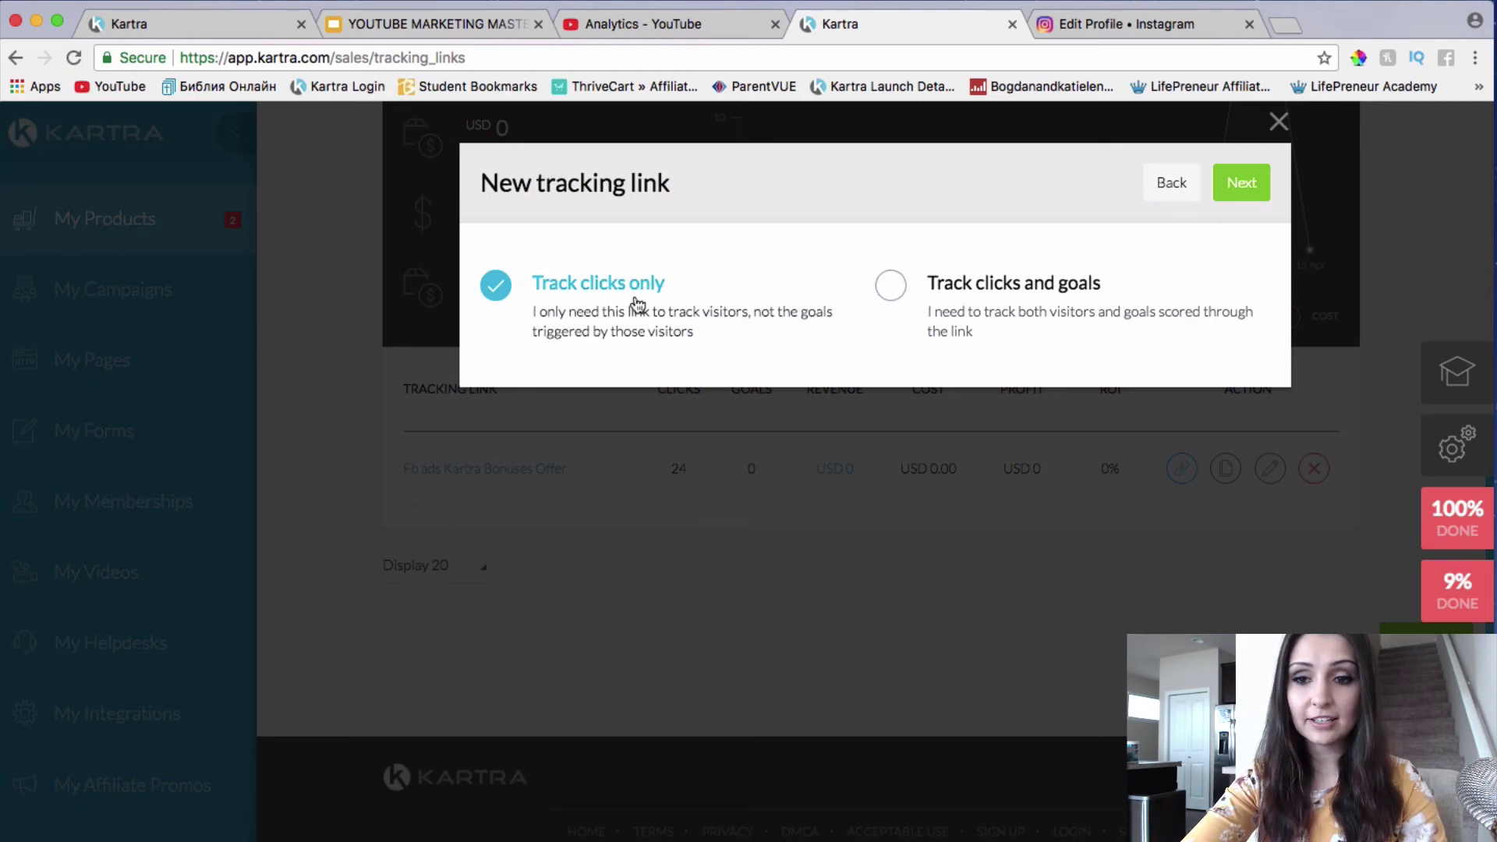
{"action": "left_click", "coordinate": [1241, 184]}
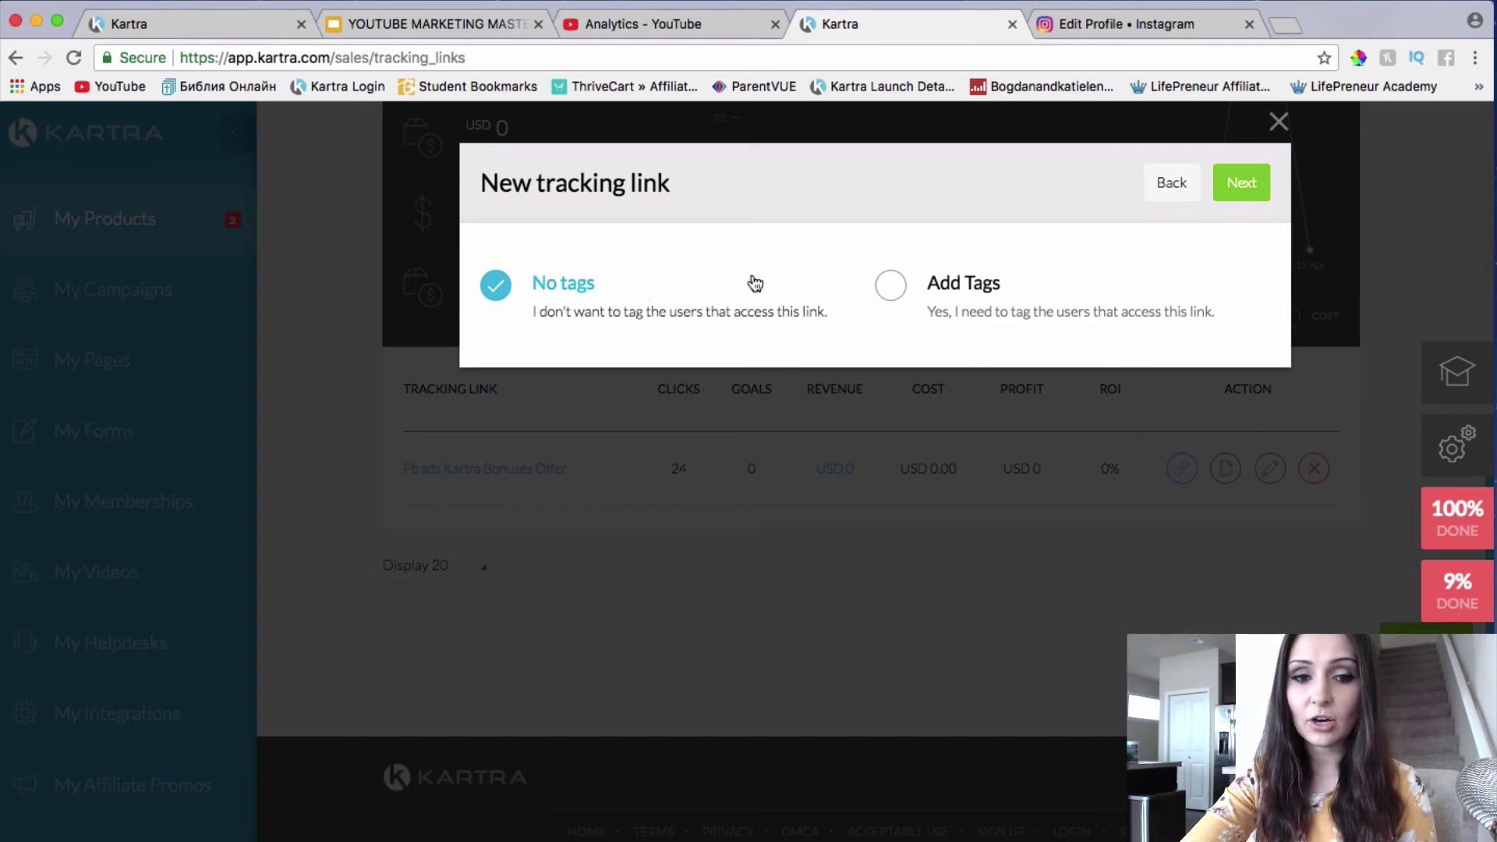
{"action": "left_click", "coordinate": [1241, 183]}
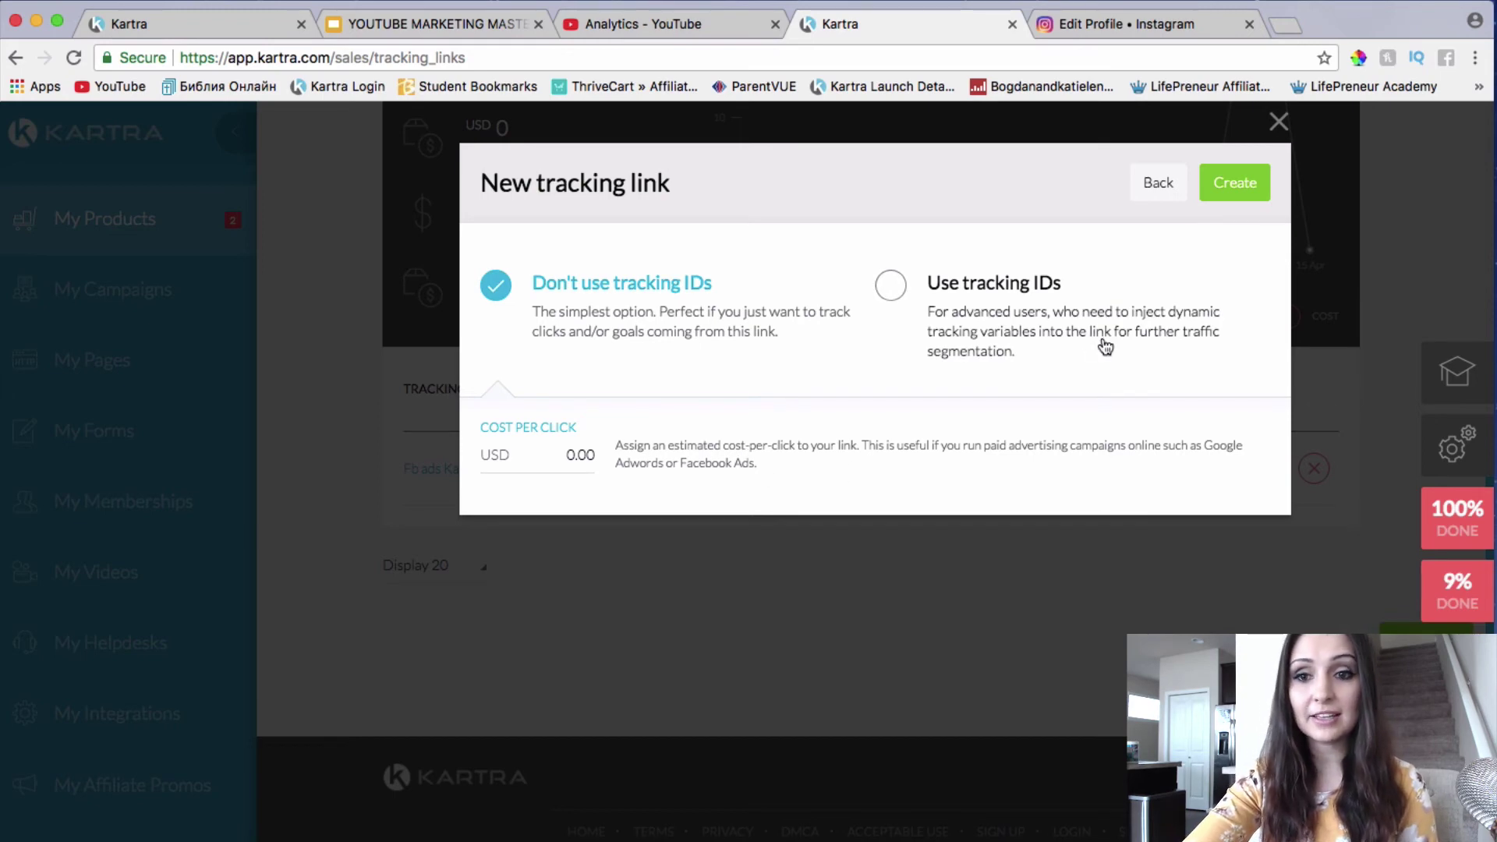
{"action": "left_click", "coordinate": [1234, 183]}
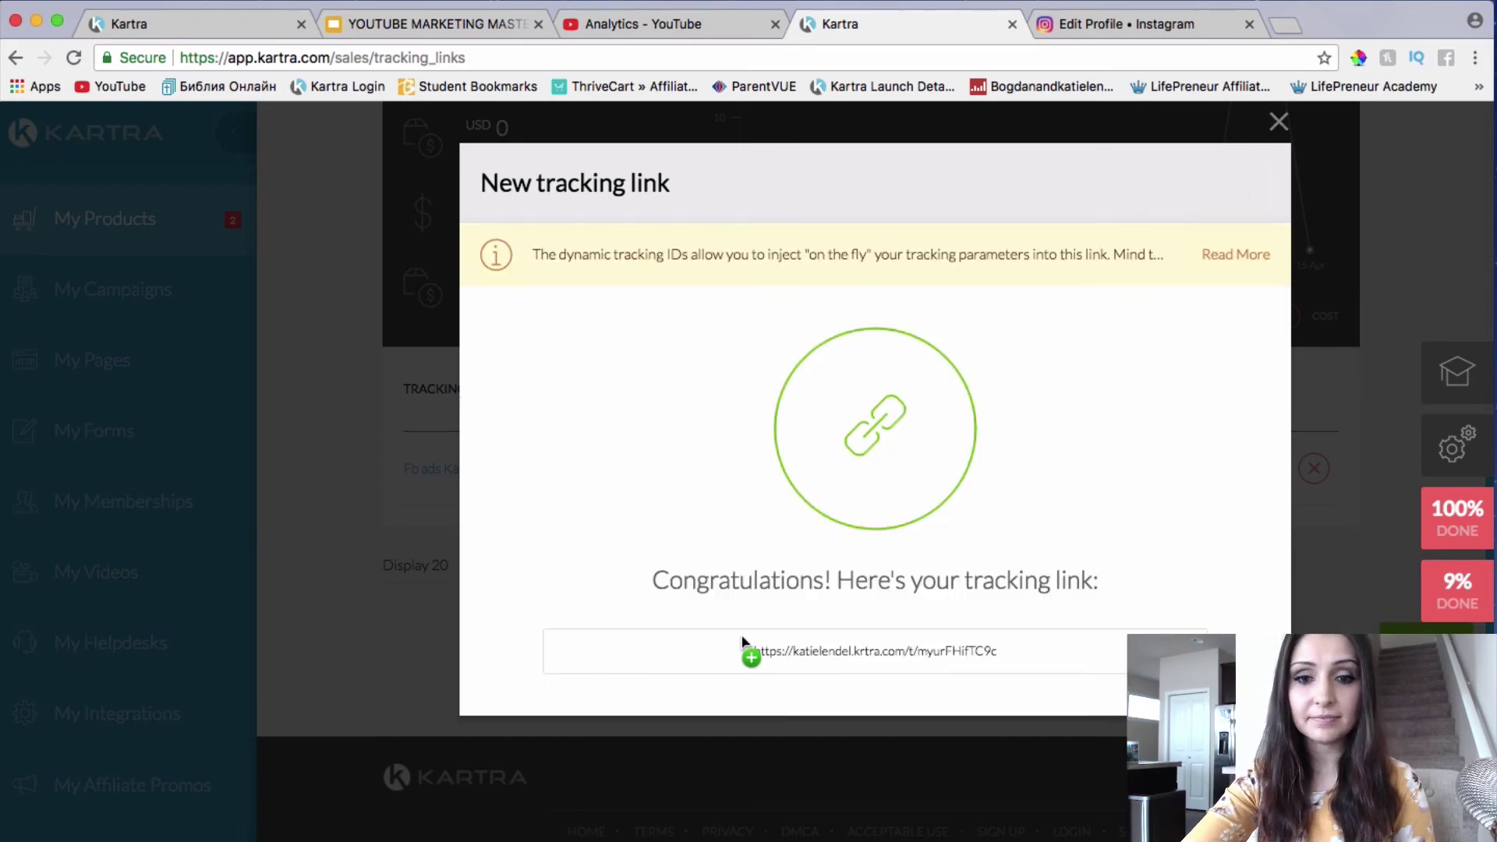
Copy the generated tracking link and load it in a new Chrome tab to reach the Kartra Bonus Page.
{"action": "left_click_drag", "start_coordinate": [751, 650], "coordinate": [998, 647]}
{"action": "key", "text": "ctrl+c"}
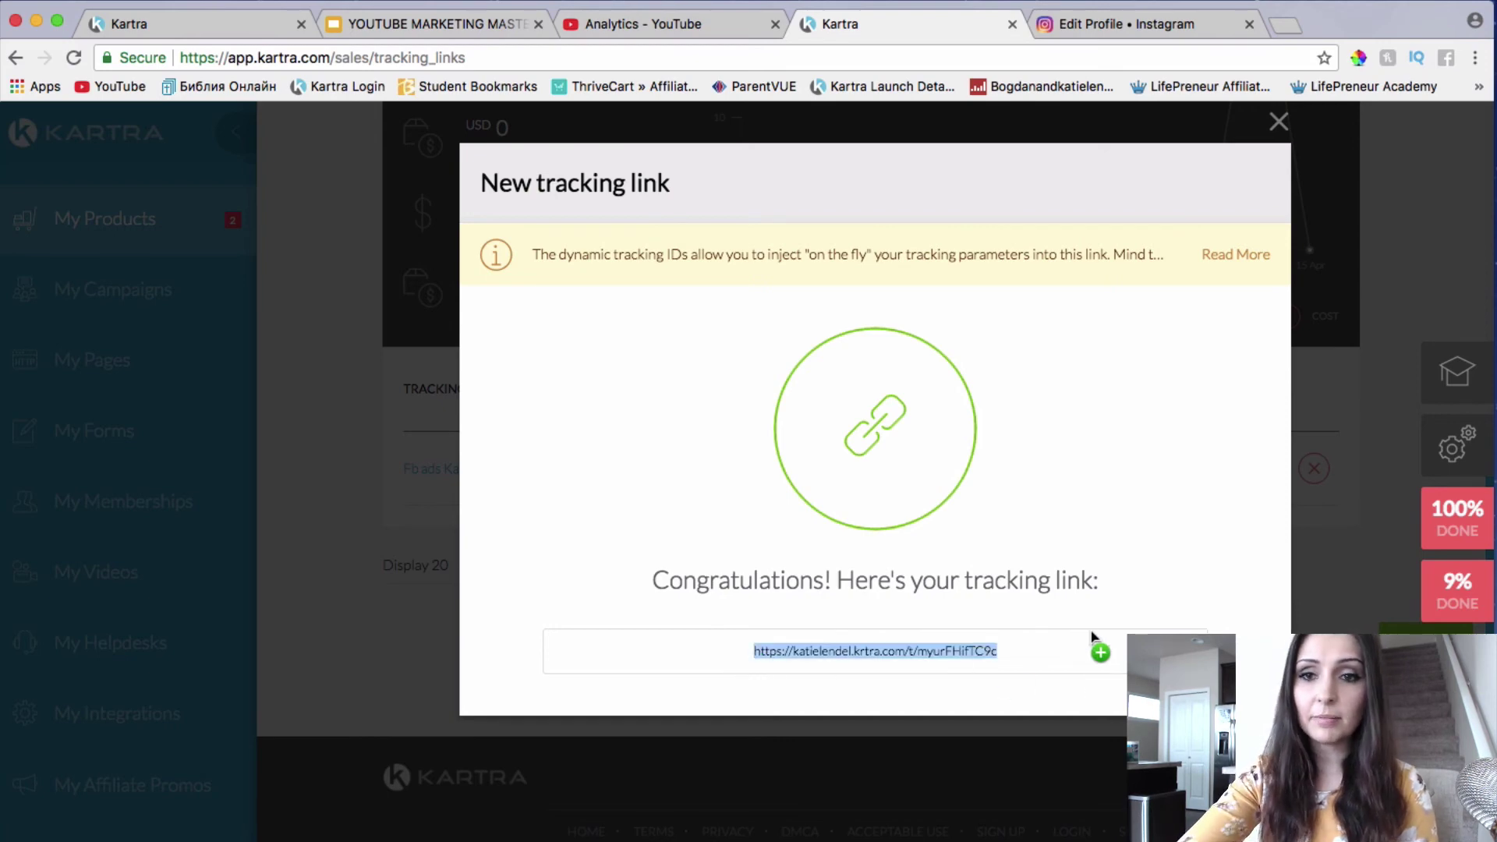
{"action": "left_click", "coordinate": [1287, 24]}
{"action": "key", "text": "ctrl+v"}
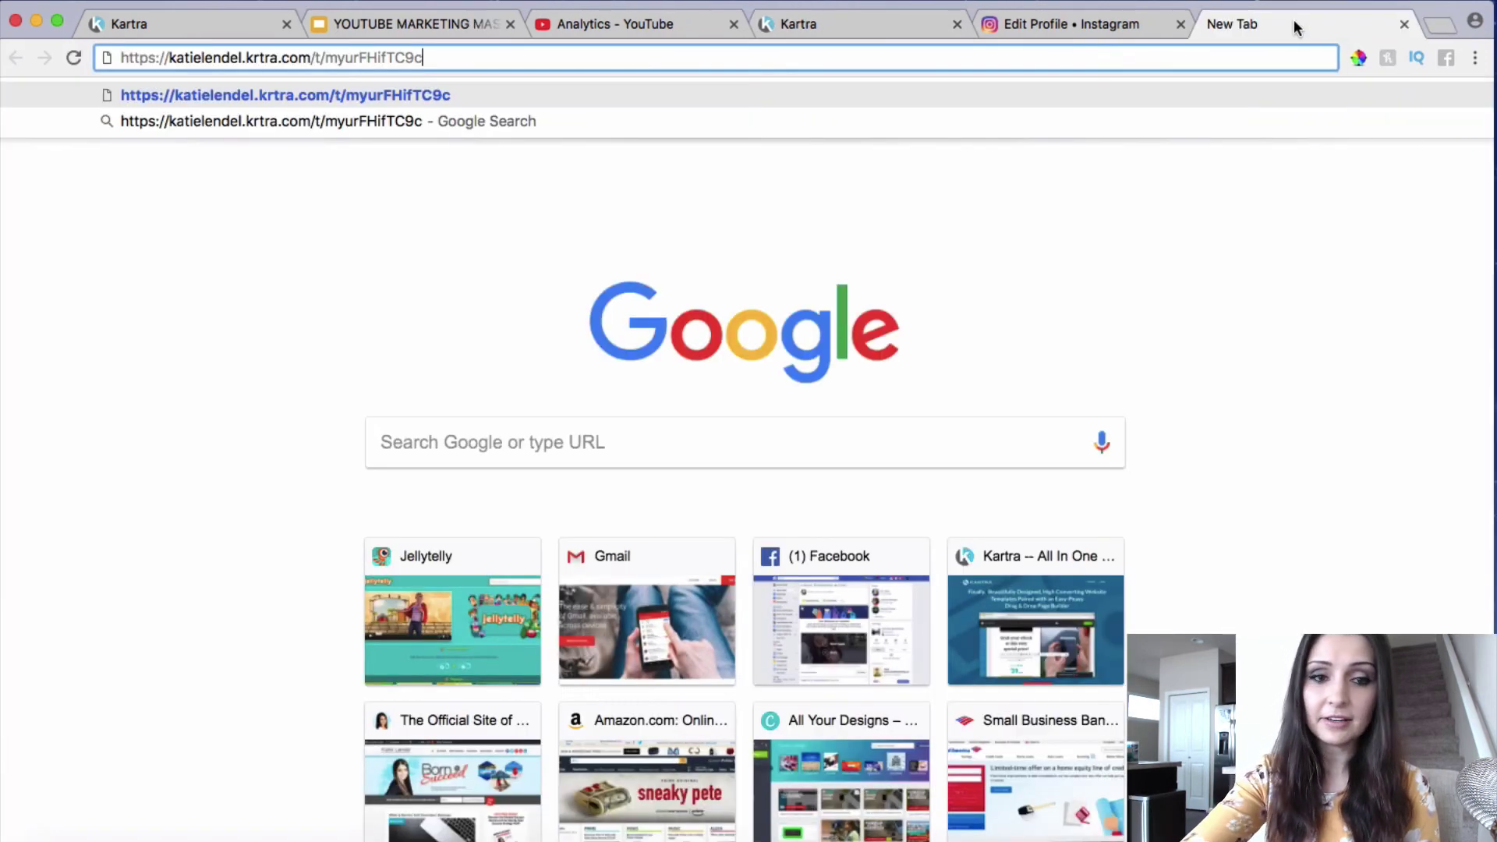
{"action": "key", "text": "Return"}
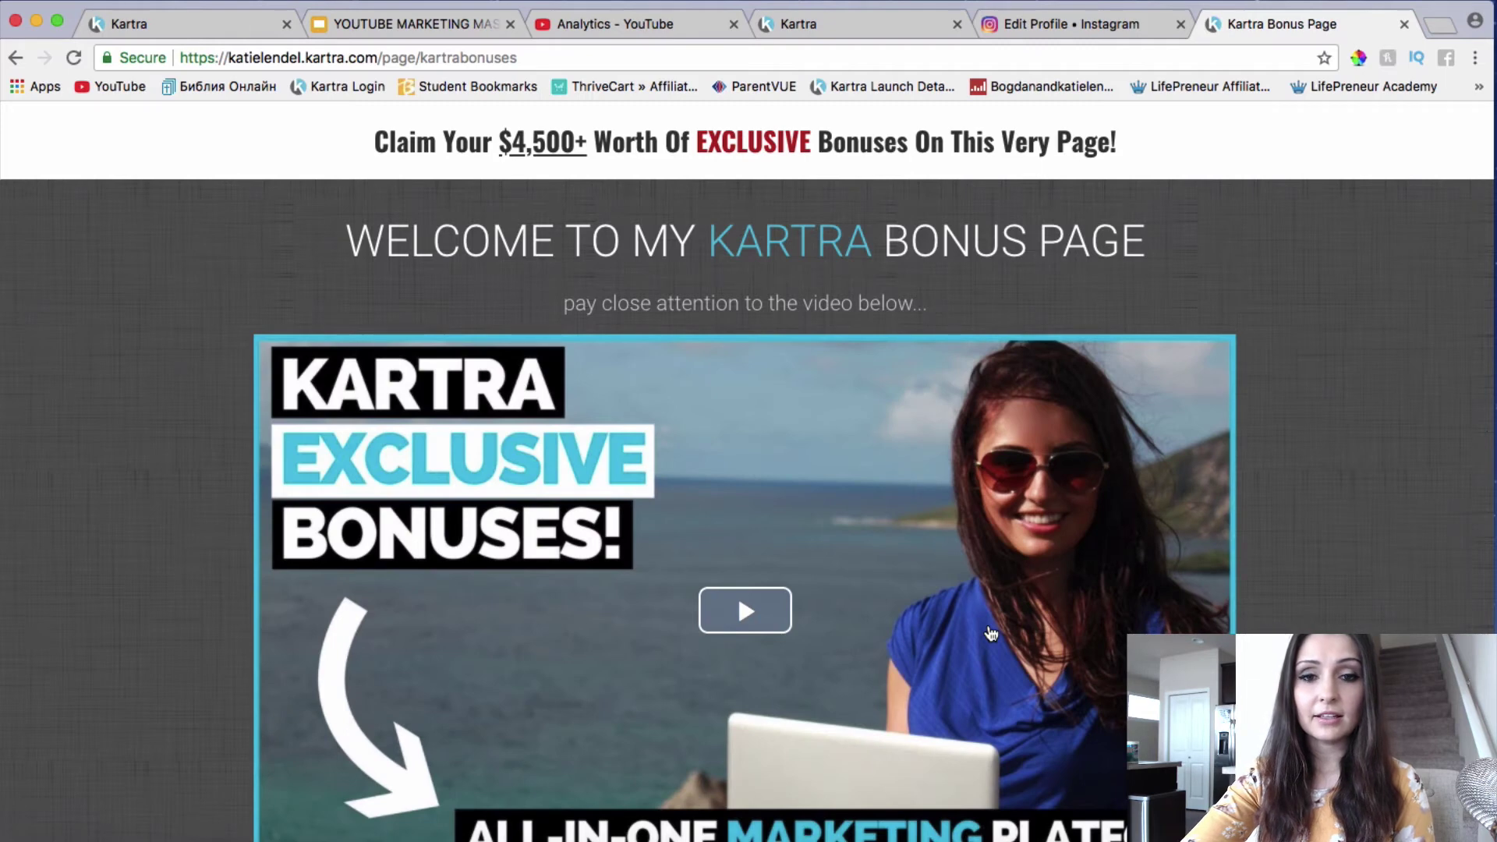
{"action": "scroll", "coordinate": [990, 634], "scroll_direction": "down", "scroll_amount": 2}
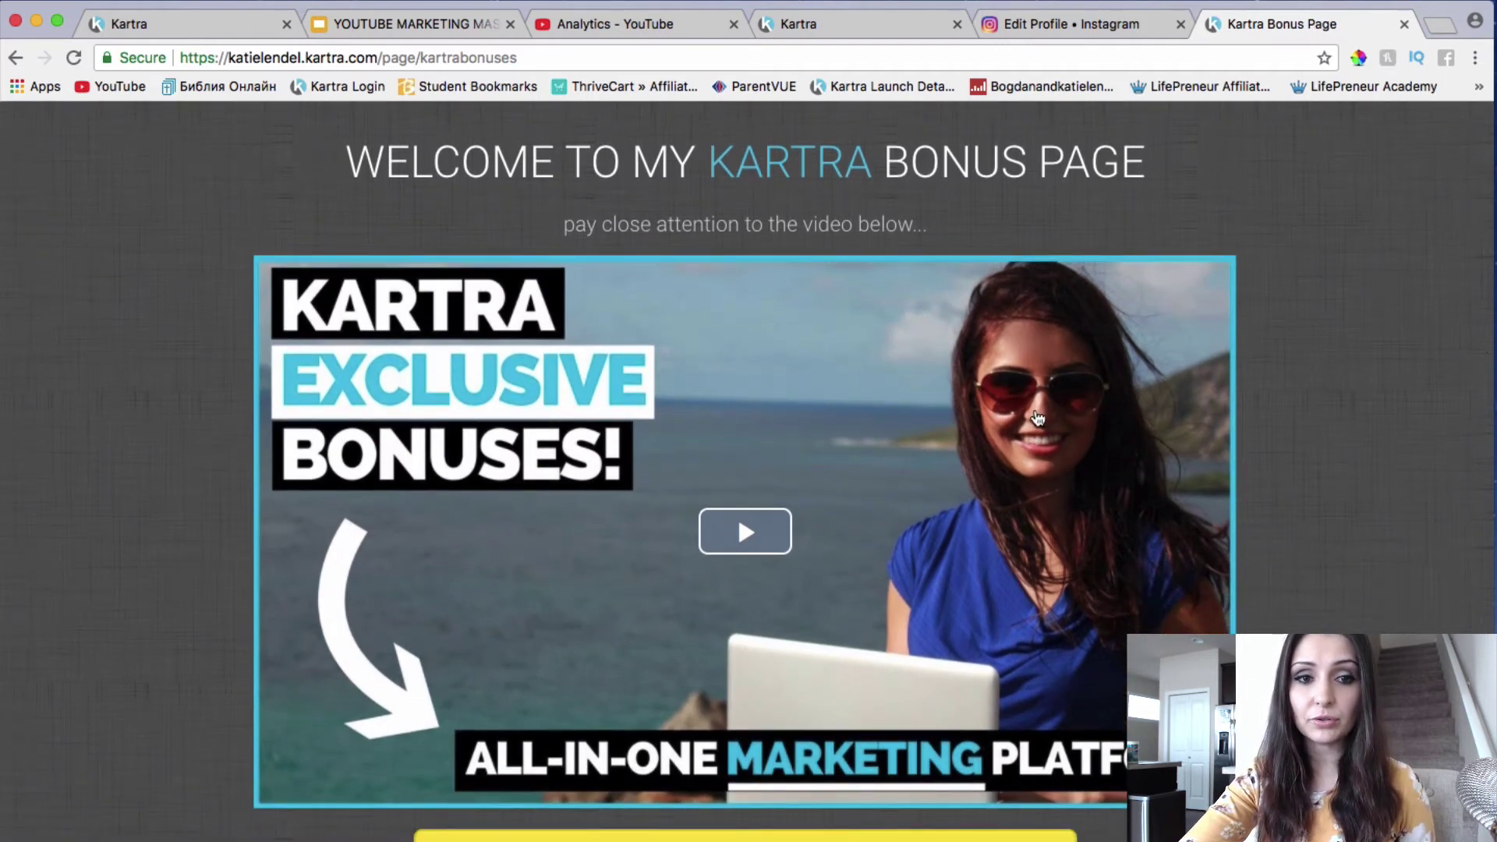
{"action": "scroll", "coordinate": [1092, 374], "scroll_direction": "up", "scroll_amount": 2}
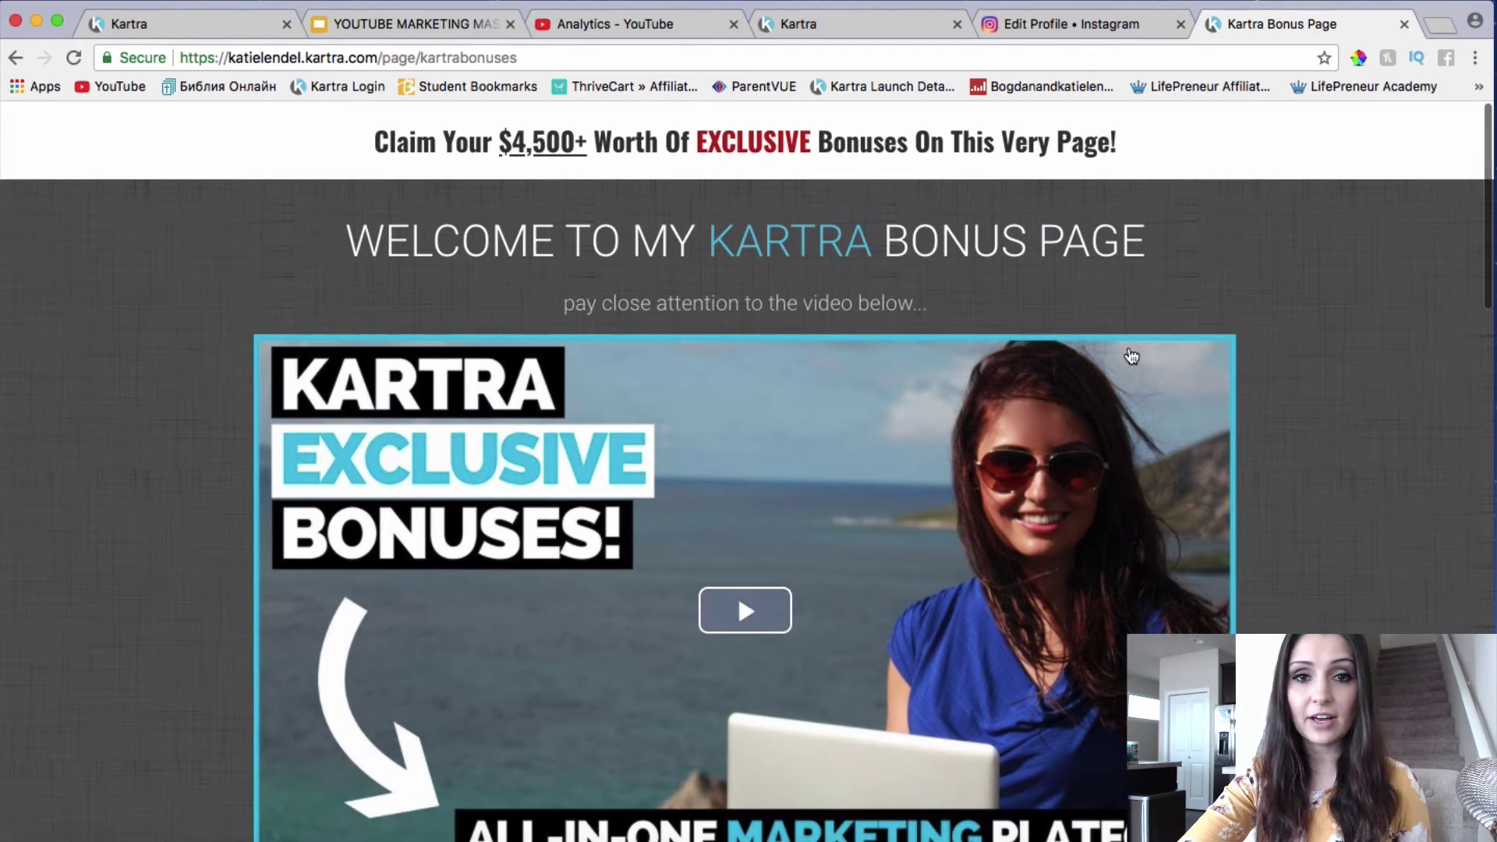
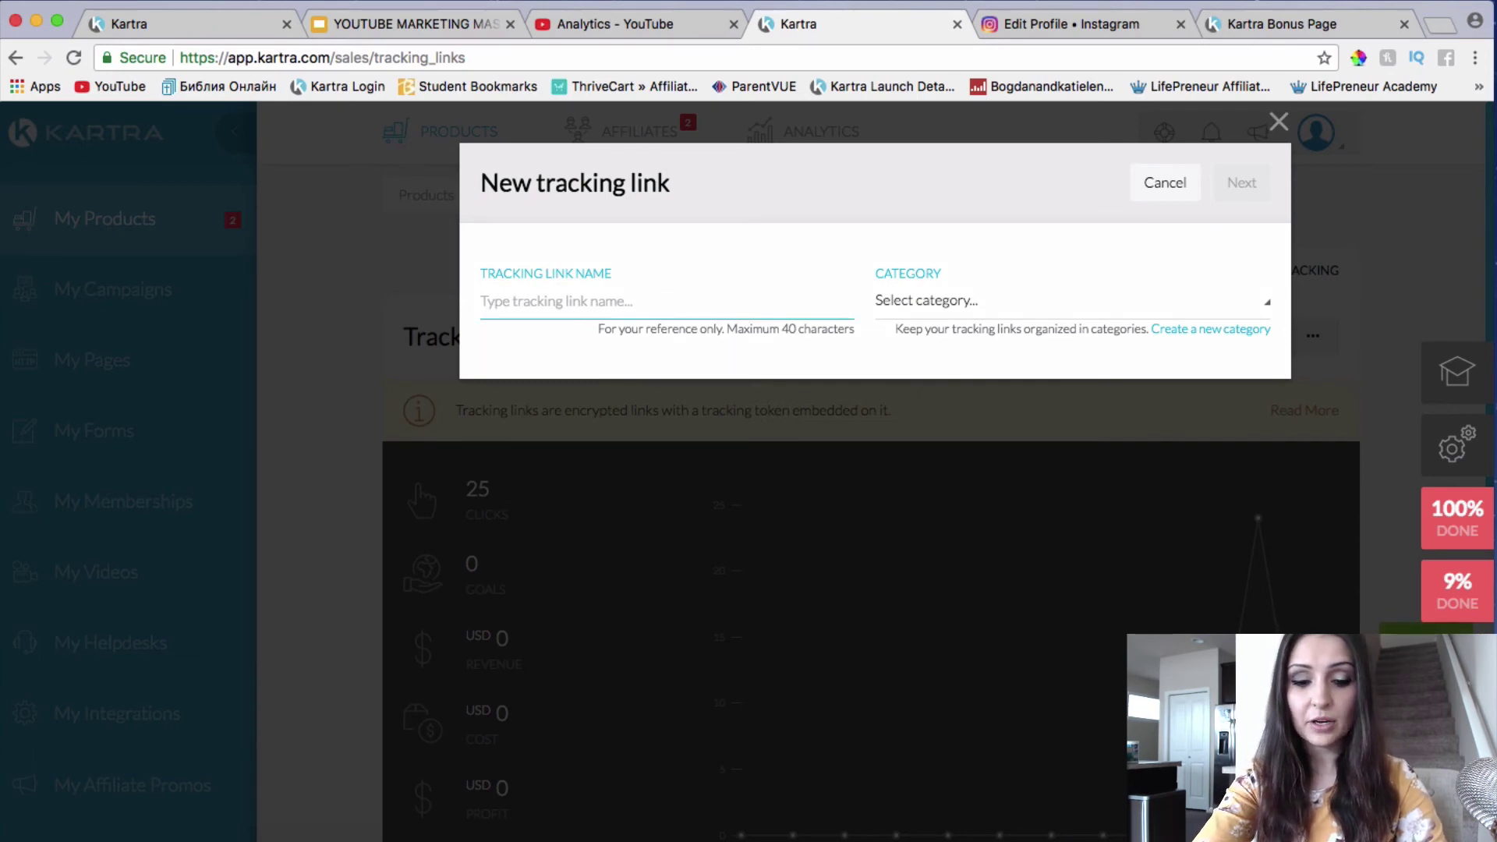
Enter 'Youtube OBL Review - OBL - Sales' as the tracking link name, correcting typos along the way.
{"action": "type", "text": "Youtub"}
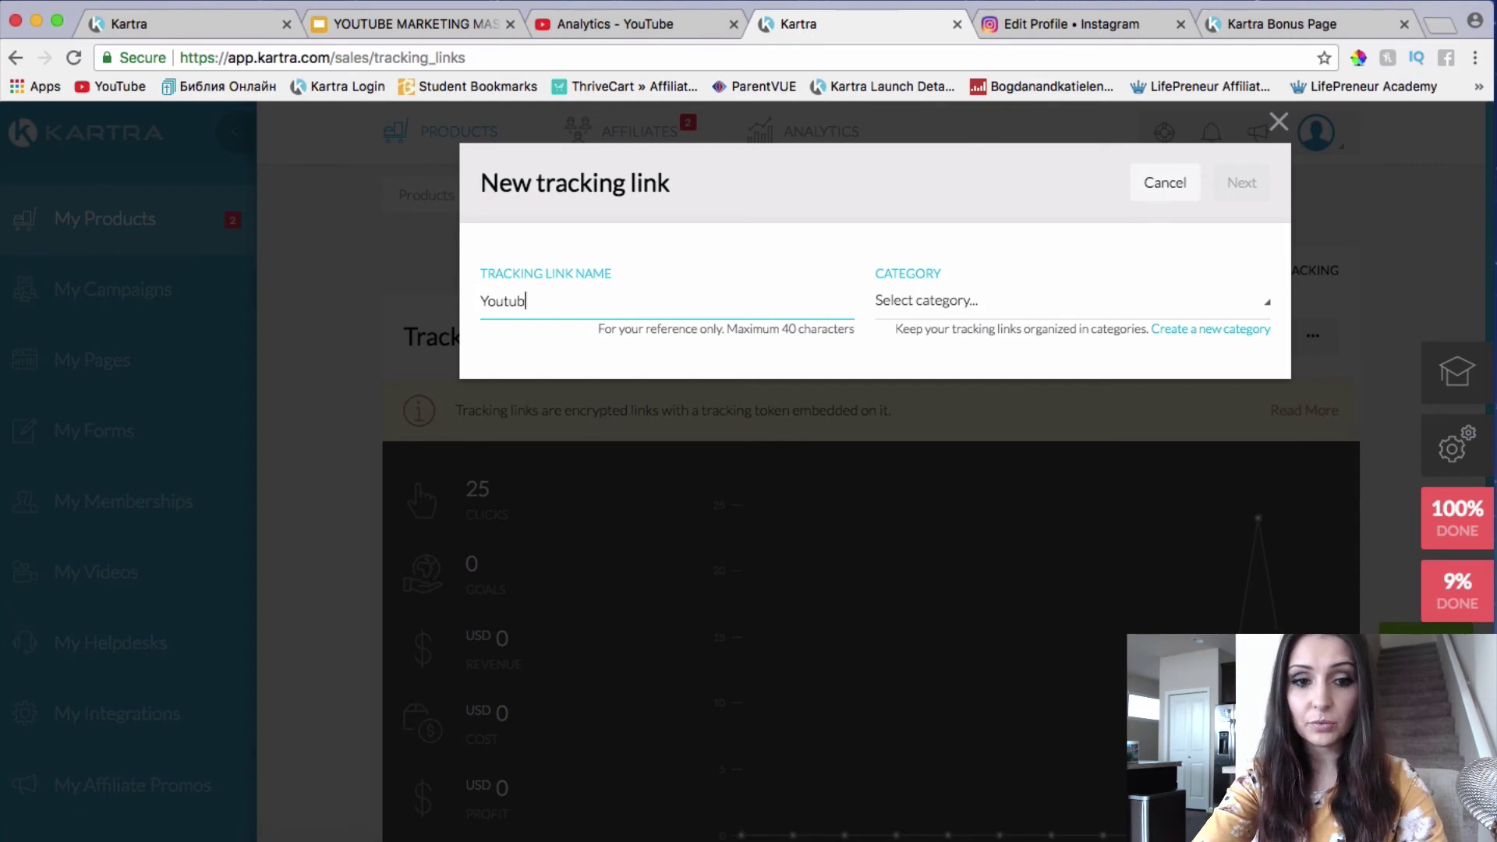
{"action": "type", "text": "e"}
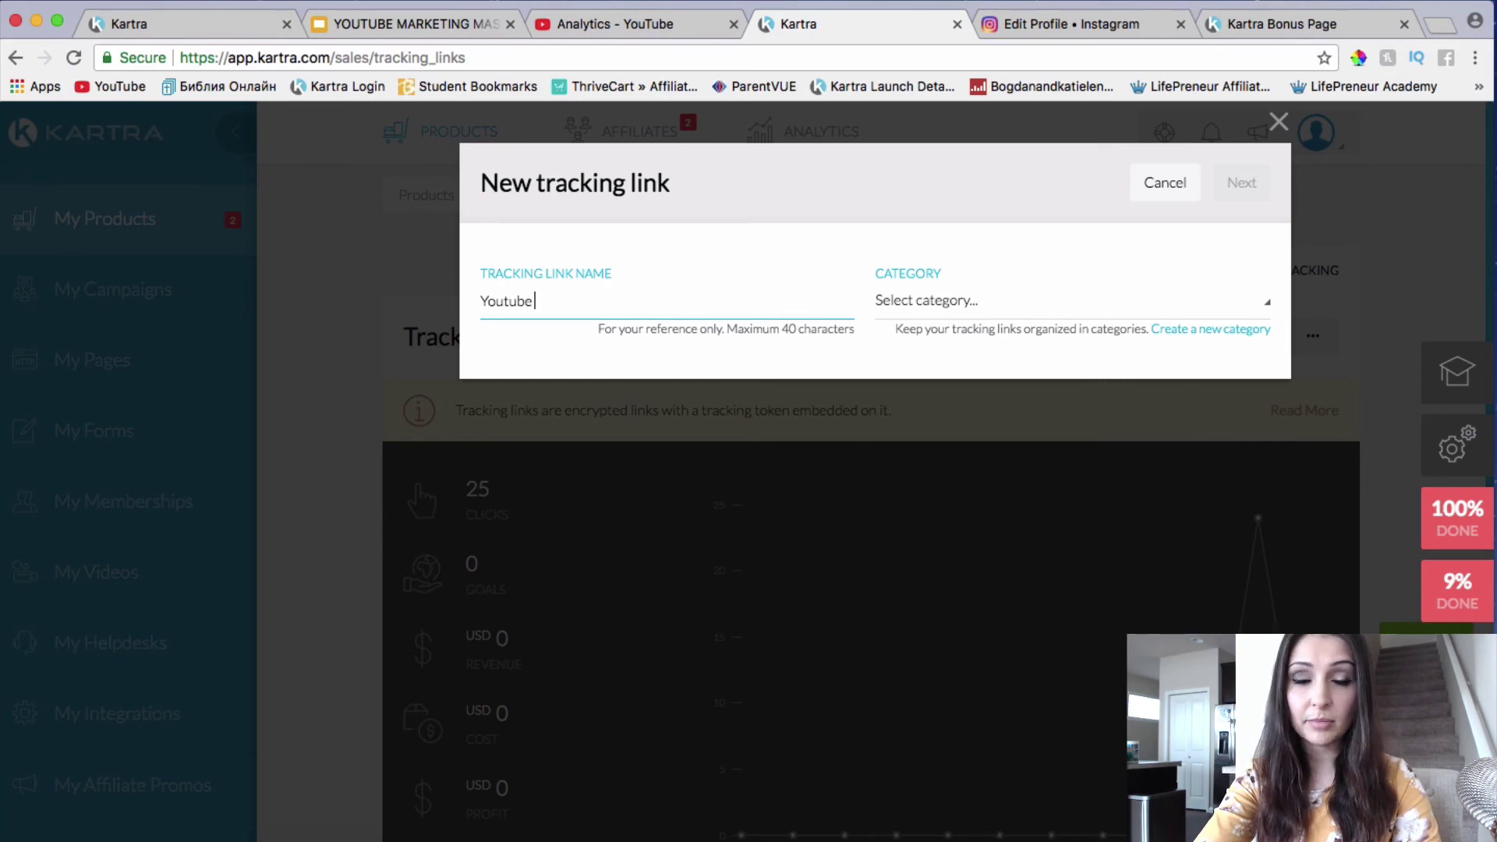
{"action": "type", "text": "-"}
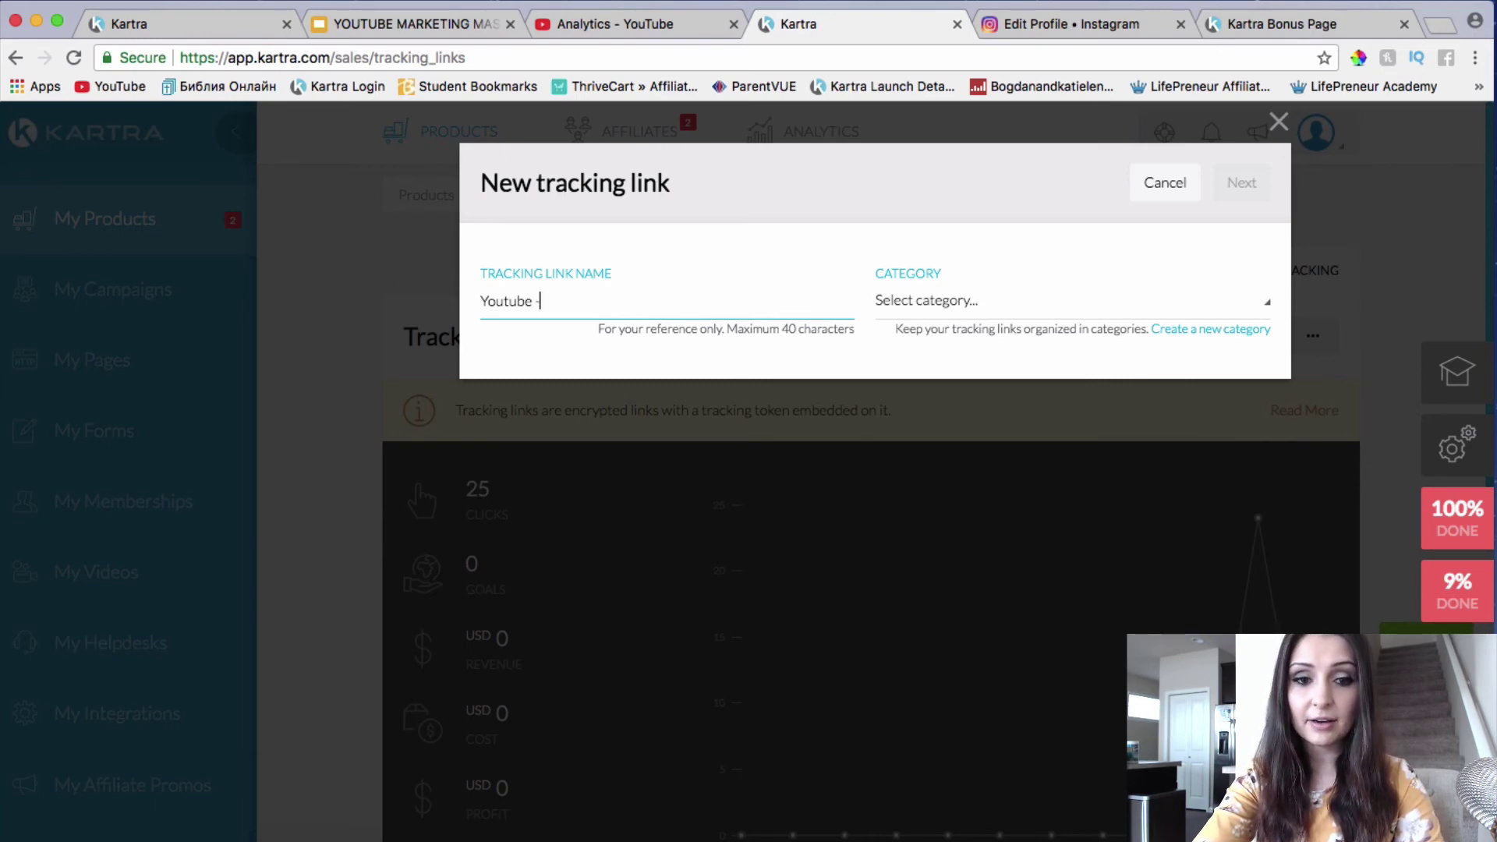
{"action": "type", "text": " ON"}
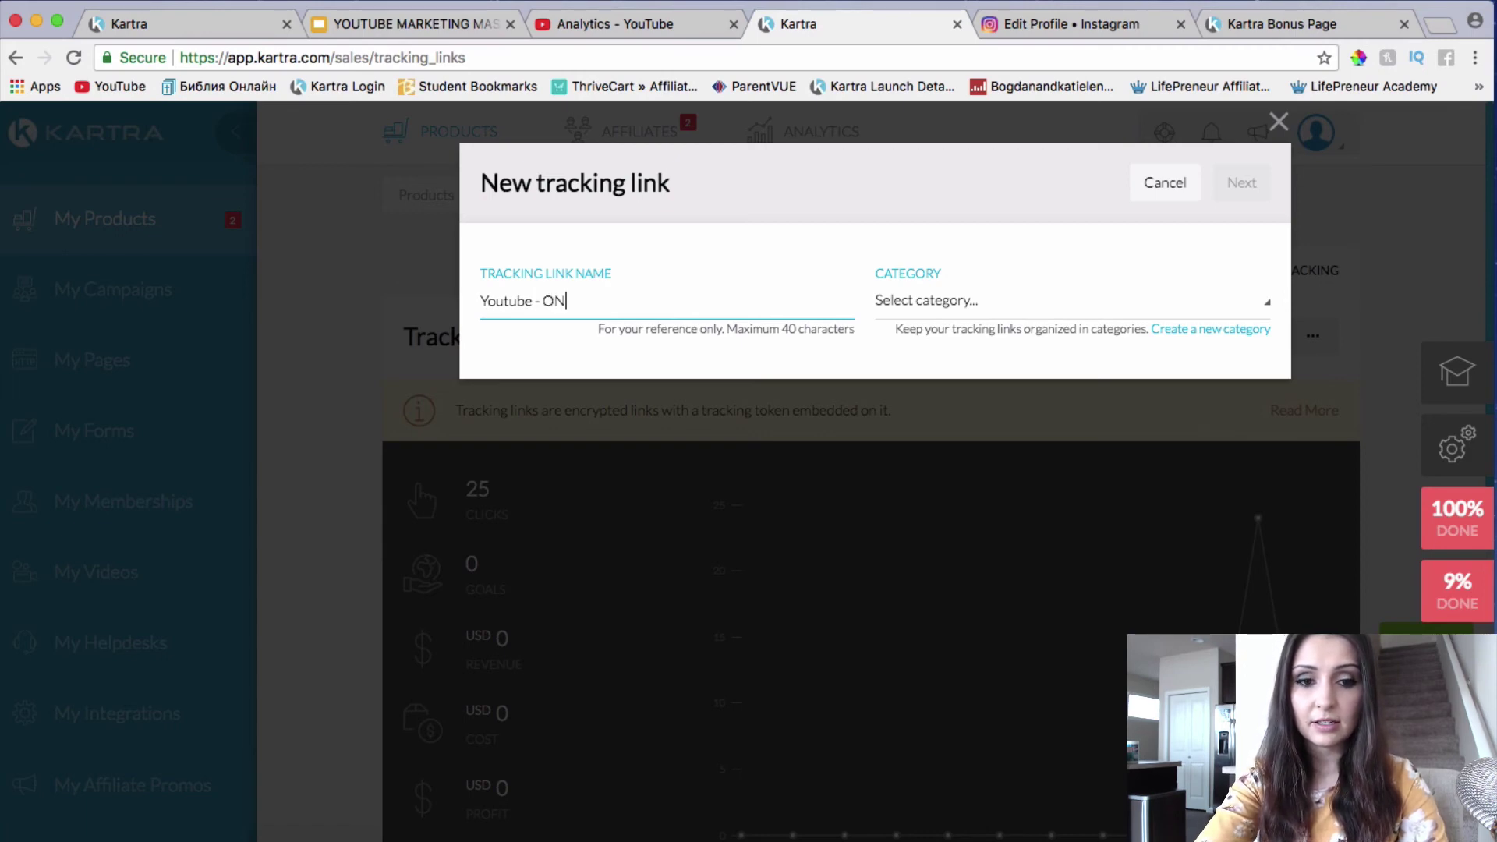
{"action": "key", "text": "BackSpace"}
{"action": "type", "text": "BL"}
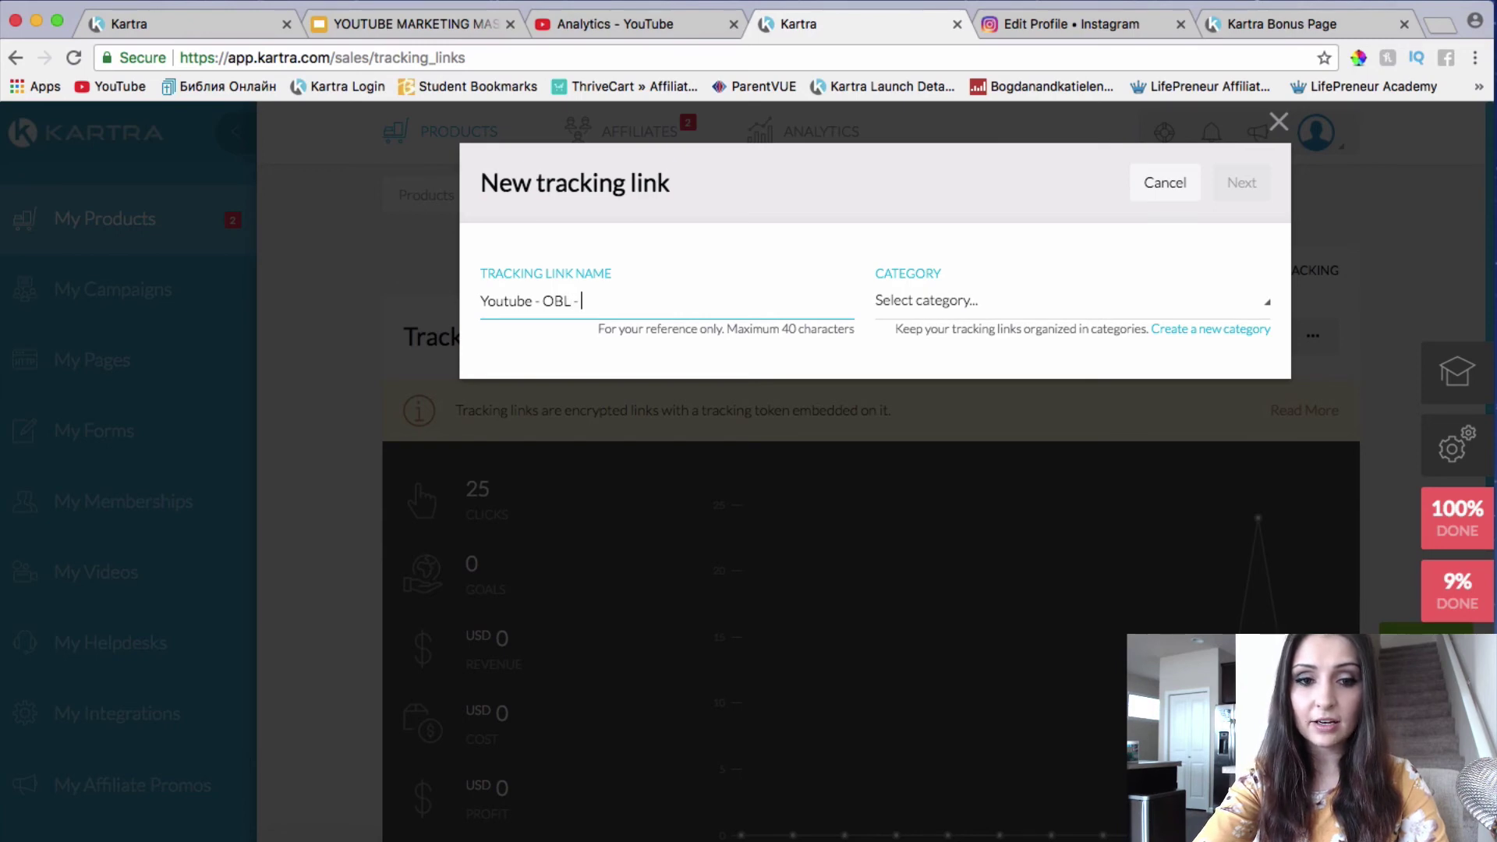
{"action": "type", "text": " - Sales"}
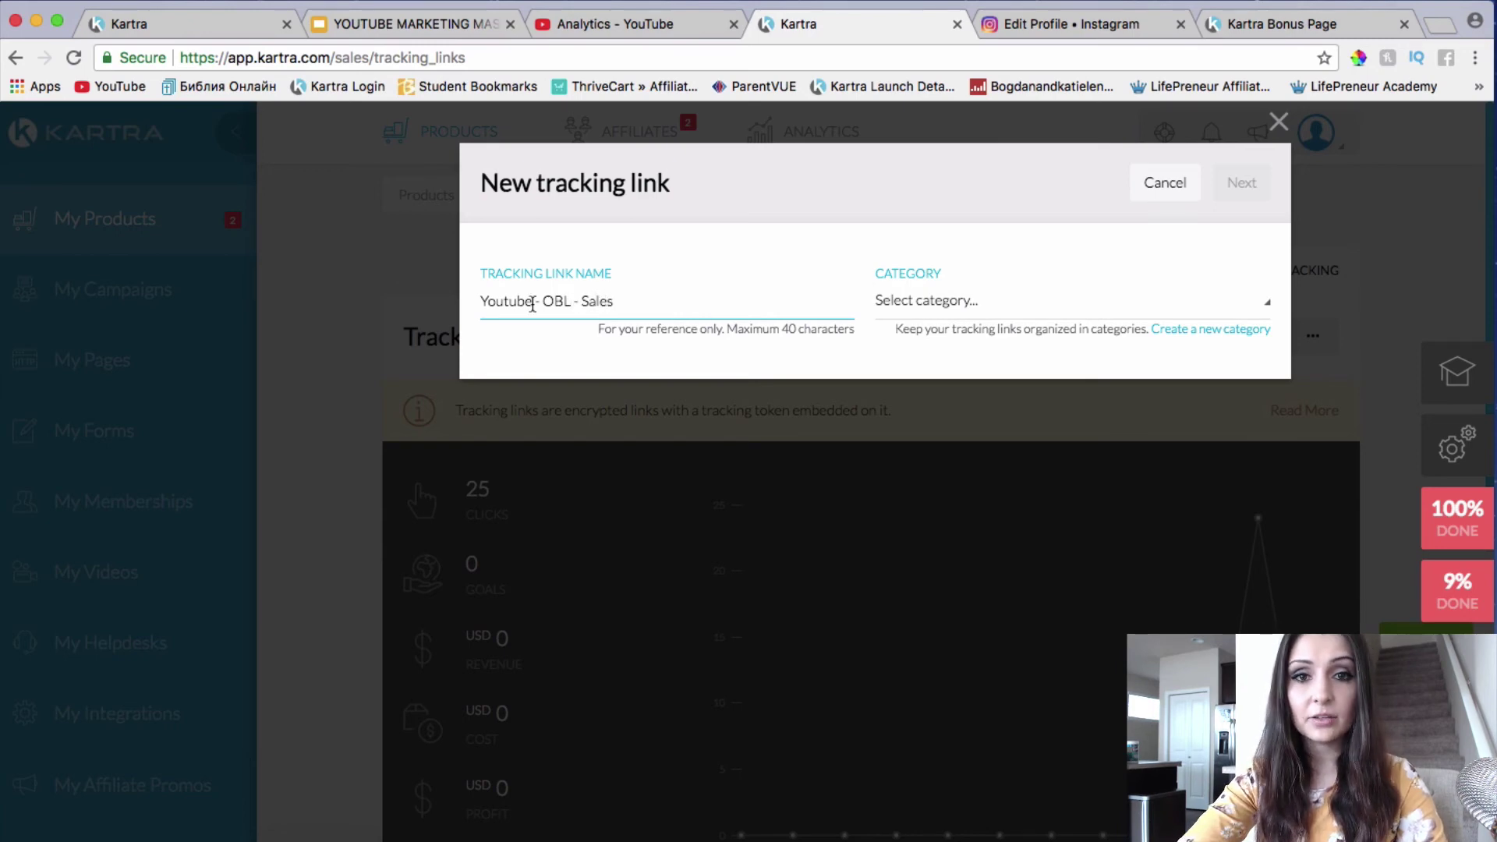
{"action": "left_click", "coordinate": [533, 305]}
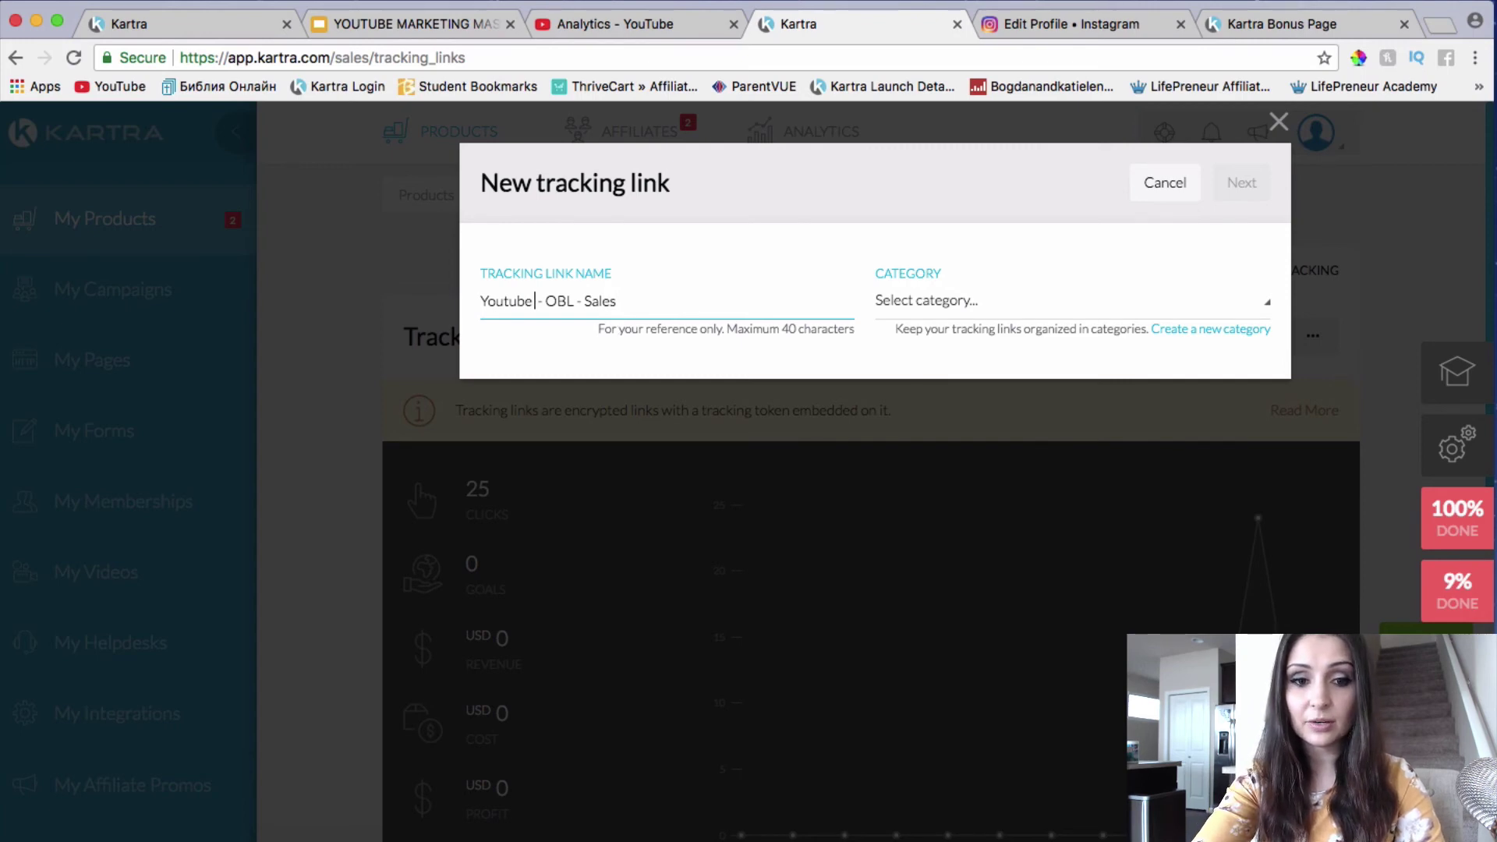
{"action": "left_click", "coordinate": [576, 302]}
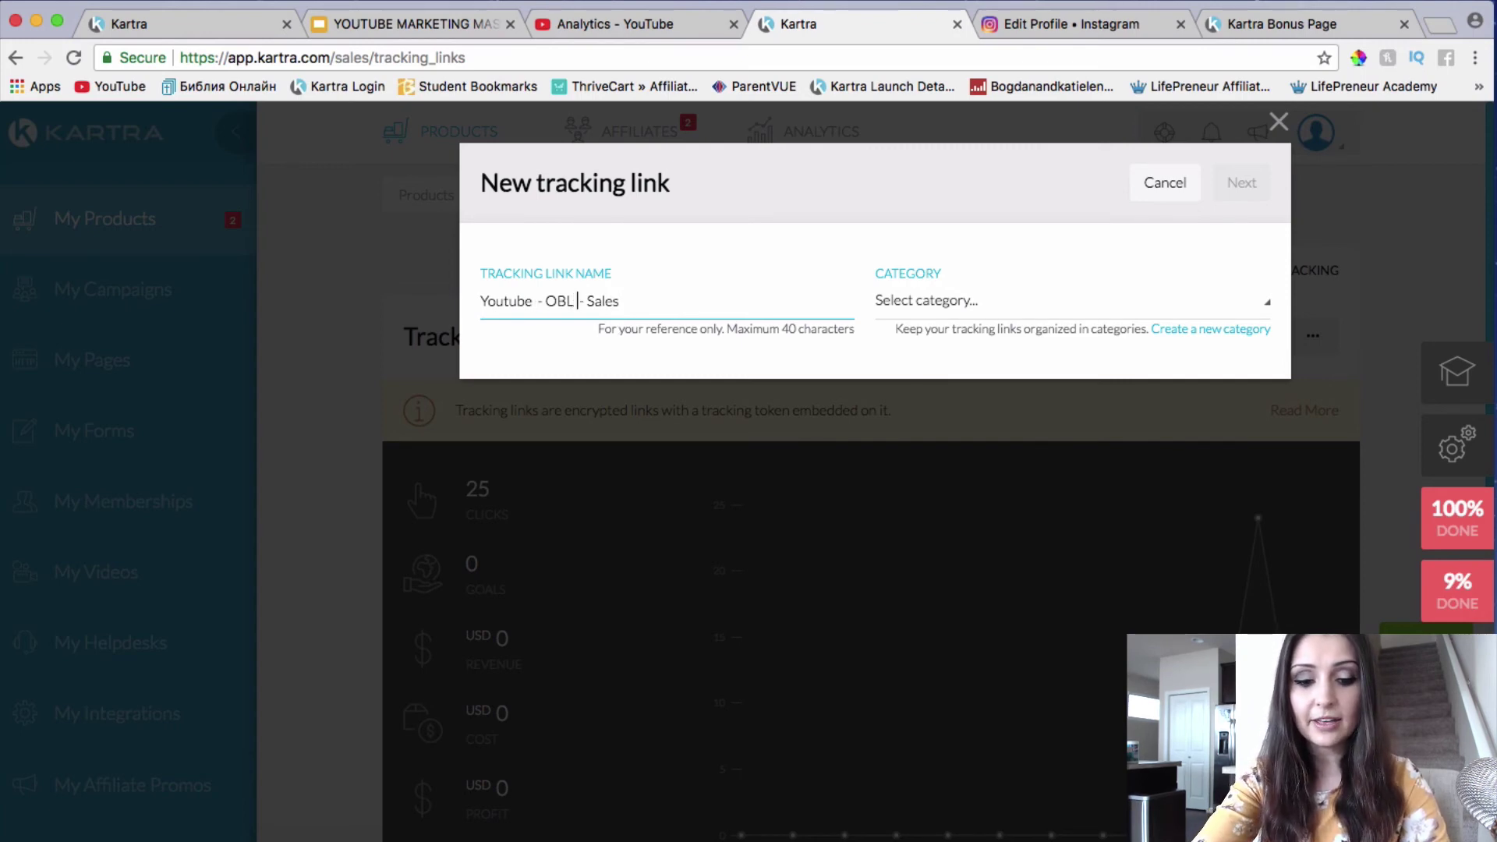
{"action": "left_click", "coordinate": [536, 305]}
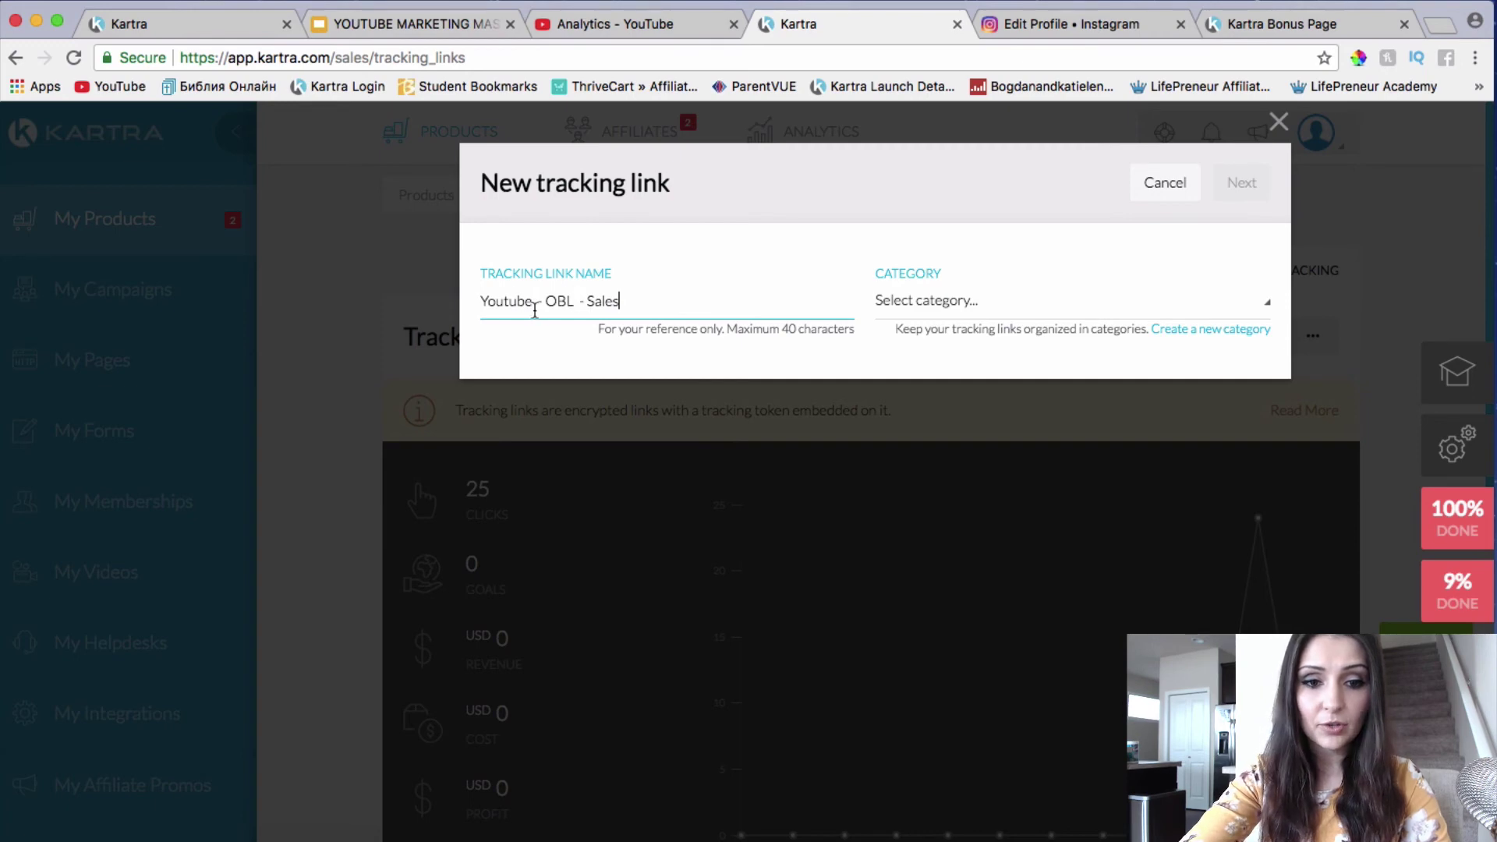
{"action": "type", "text": "OBL Revi"}
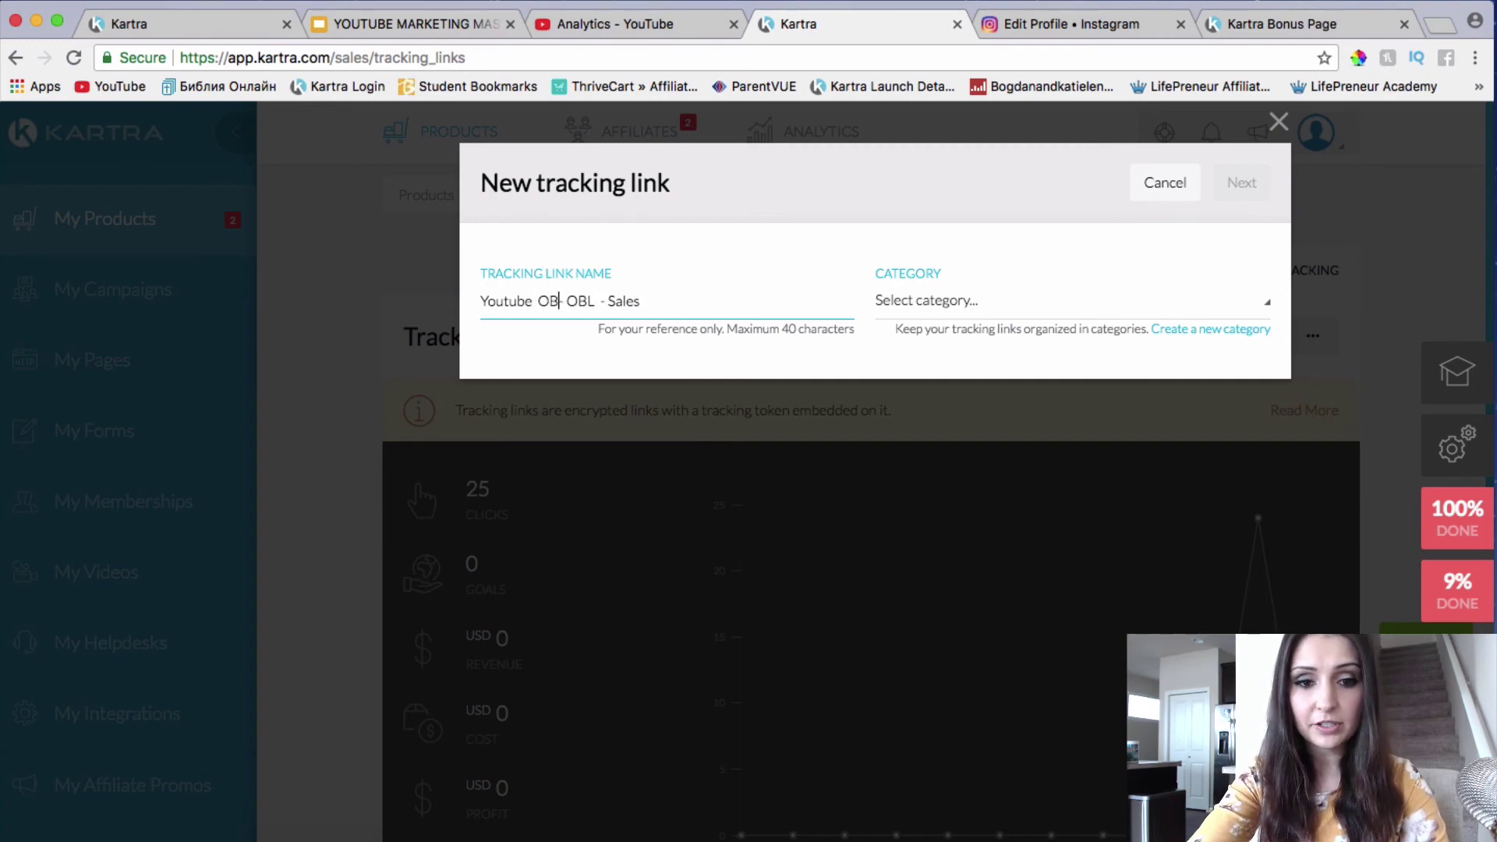
{"action": "type", "text": "ew -"}
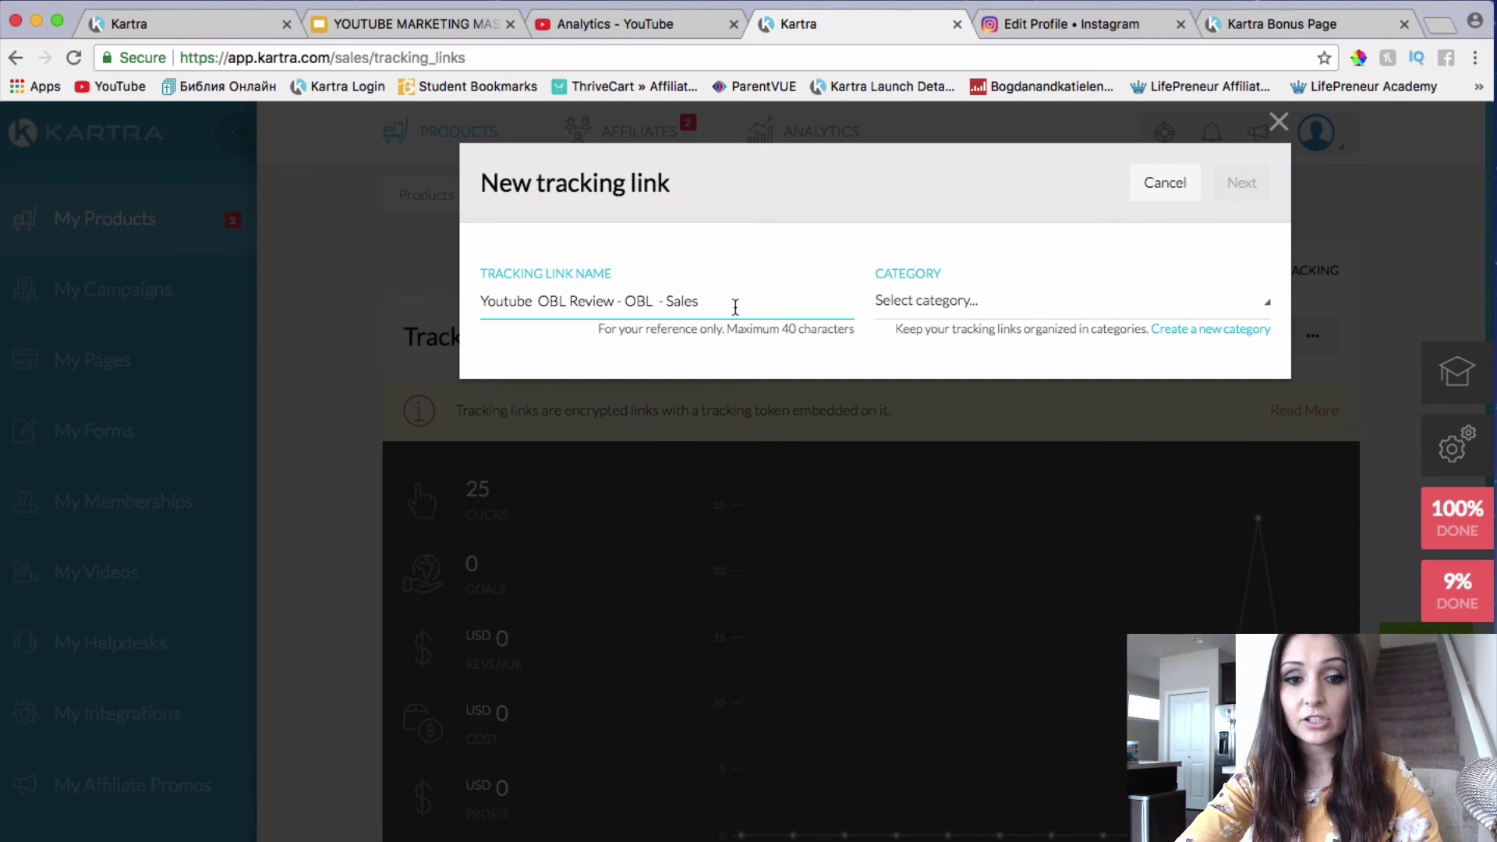
Create a new link category named 'Online Biz Lounge'.
{"action": "left_click", "coordinate": [938, 306]}
{"action": "left_click", "coordinate": [996, 309]}
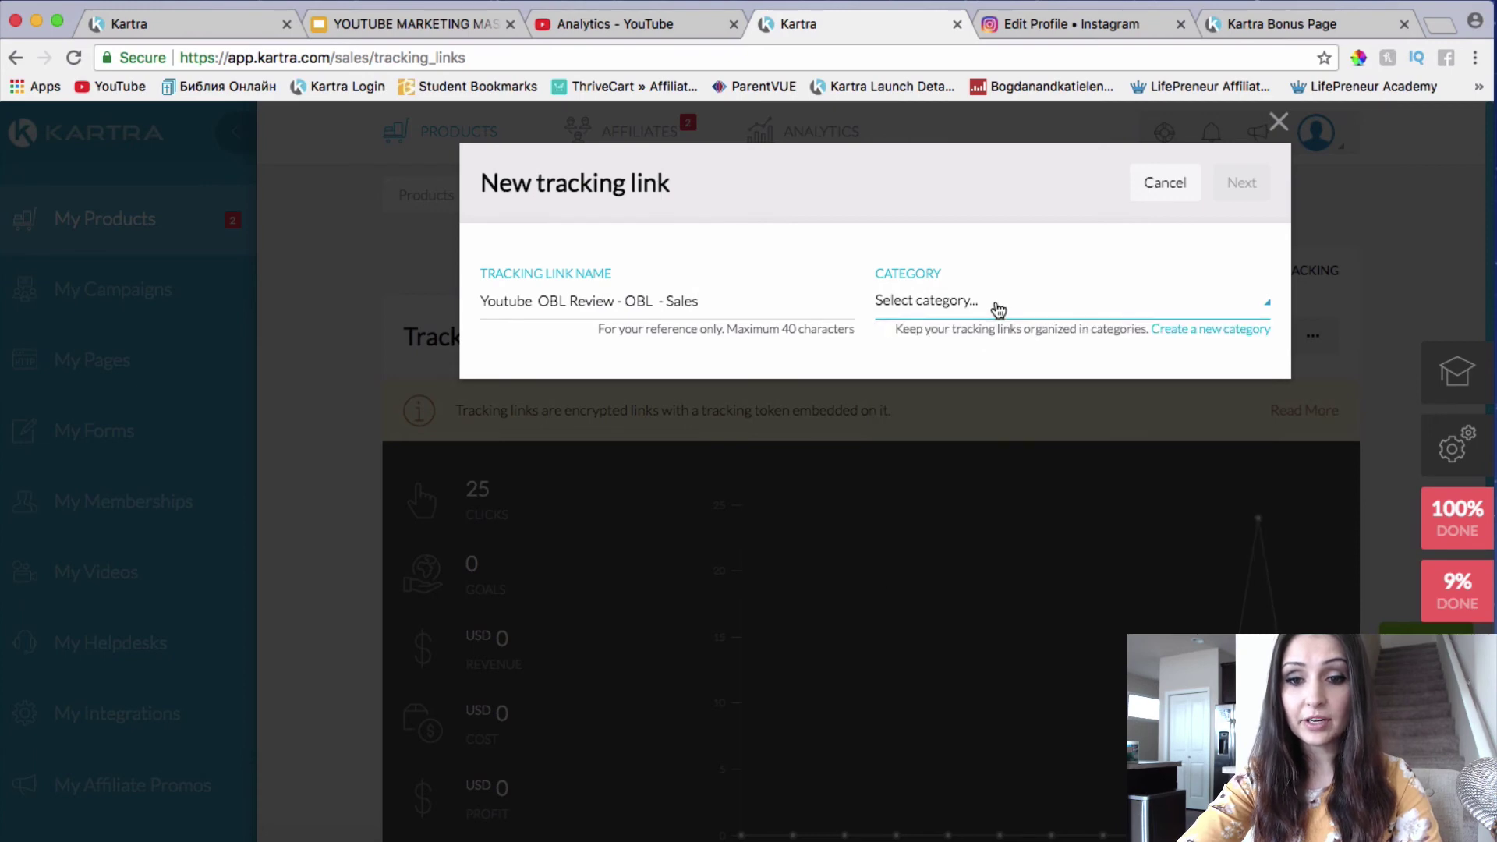
{"action": "left_click", "coordinate": [1218, 336]}
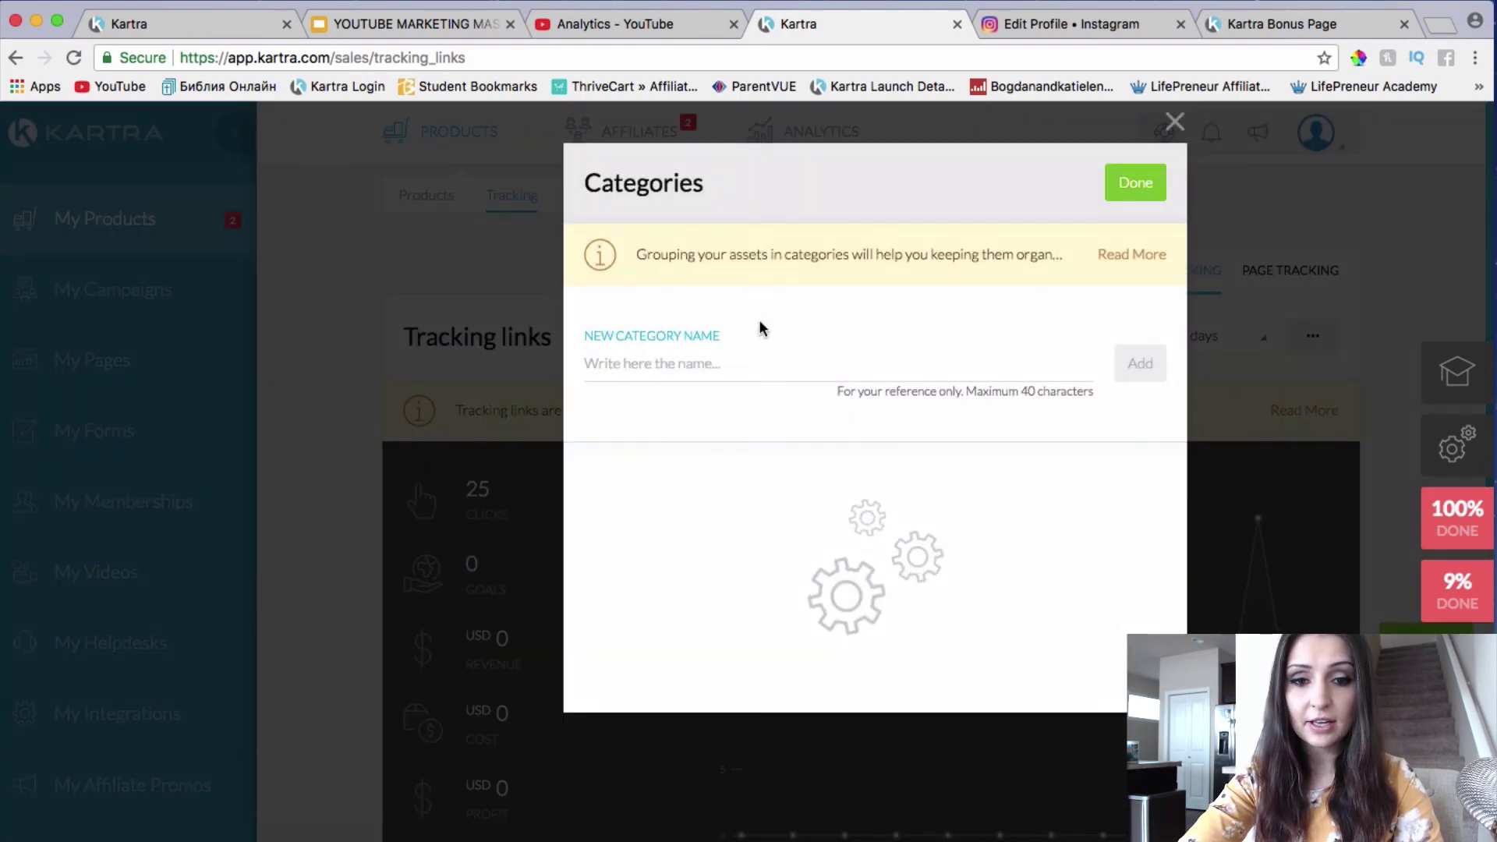
{"action": "left_click", "coordinate": [702, 367]}
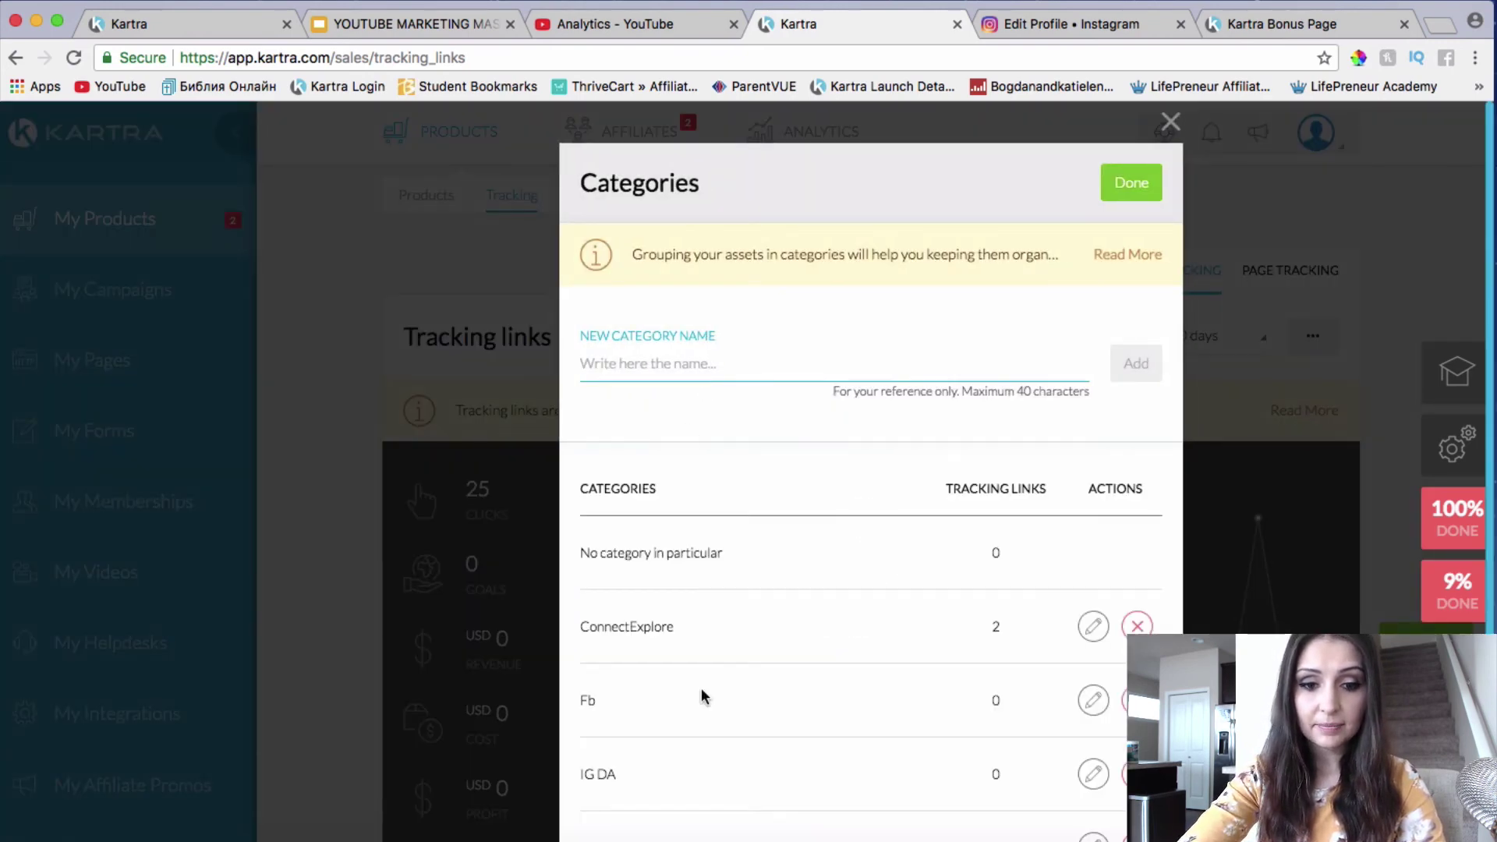
{"action": "scroll", "coordinate": [702, 690], "scroll_direction": "down", "scroll_amount": 4}
{"action": "scroll", "coordinate": [700, 688], "scroll_direction": "up", "scroll_amount": 4}
{"action": "type", "text": "O"}
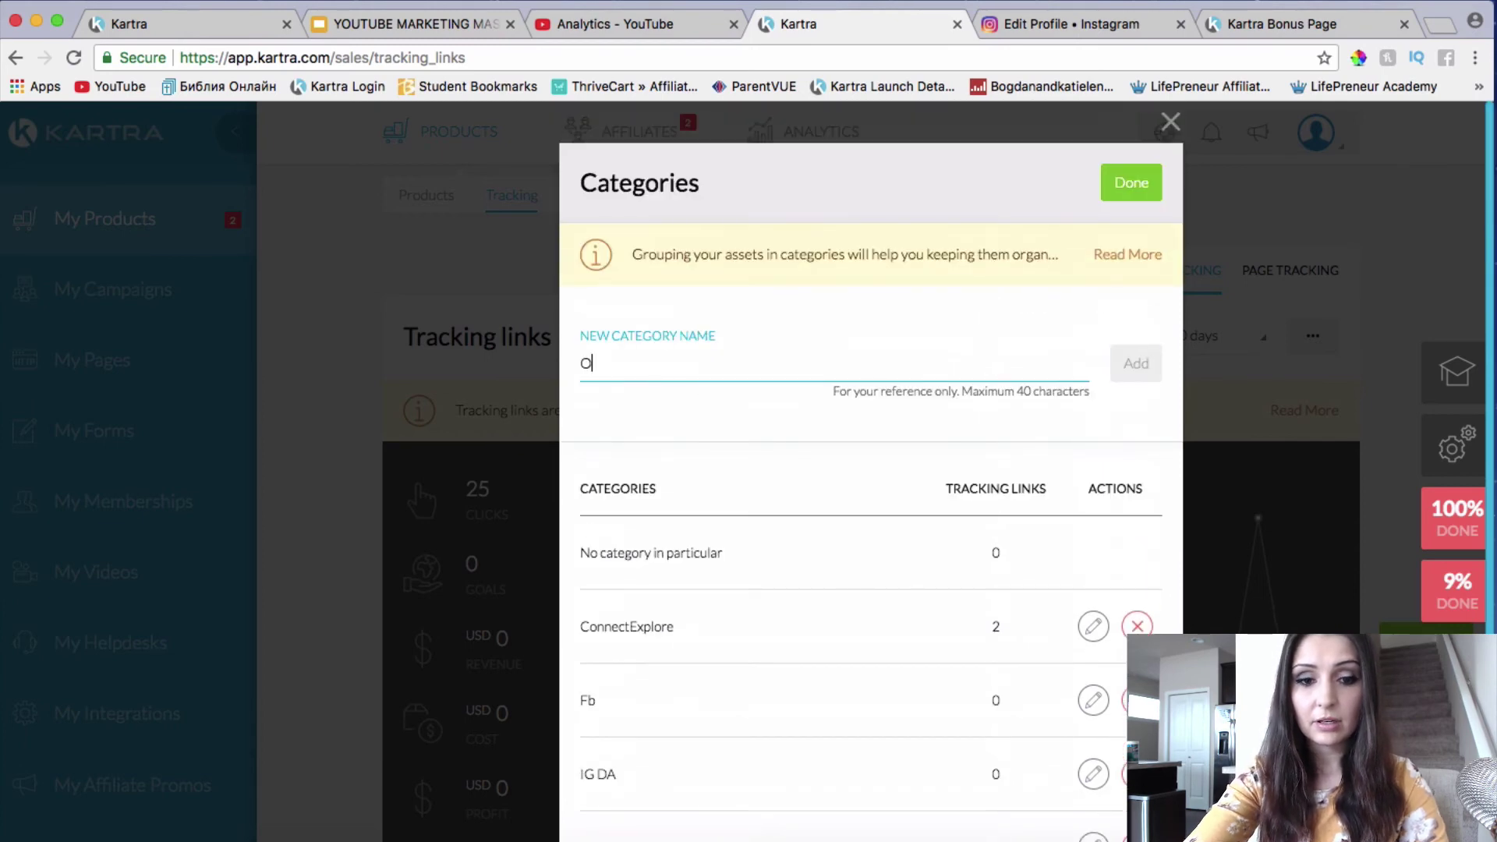
{"action": "type", "text": "nline Biz "}
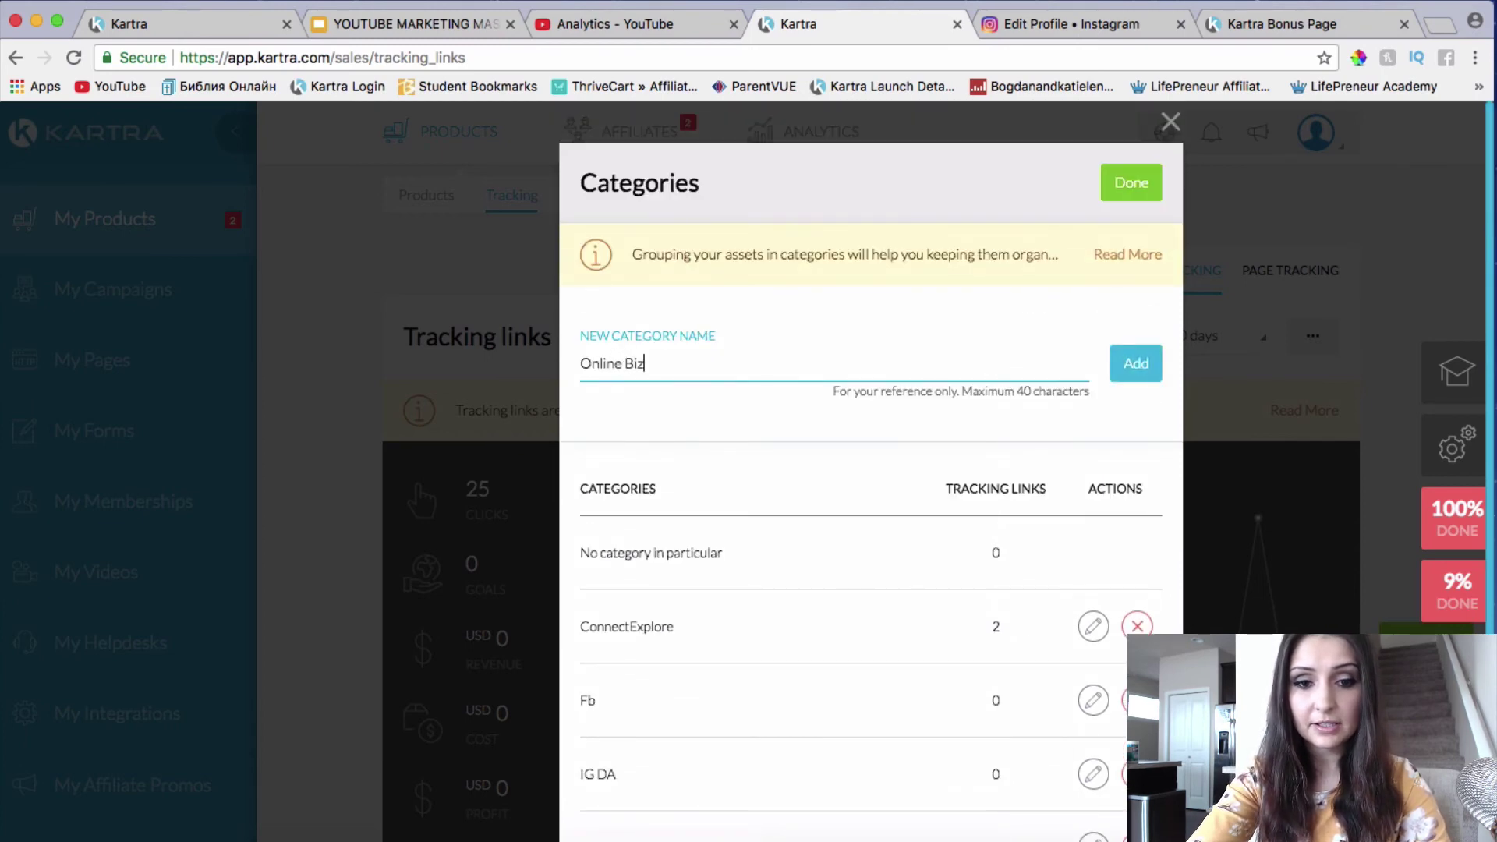
{"action": "type", "text": "LOU"}
{"action": "key", "text": "BackSpace"}
{"action": "key", "text": "BackSpace"}
{"action": "type", "text": "o"}
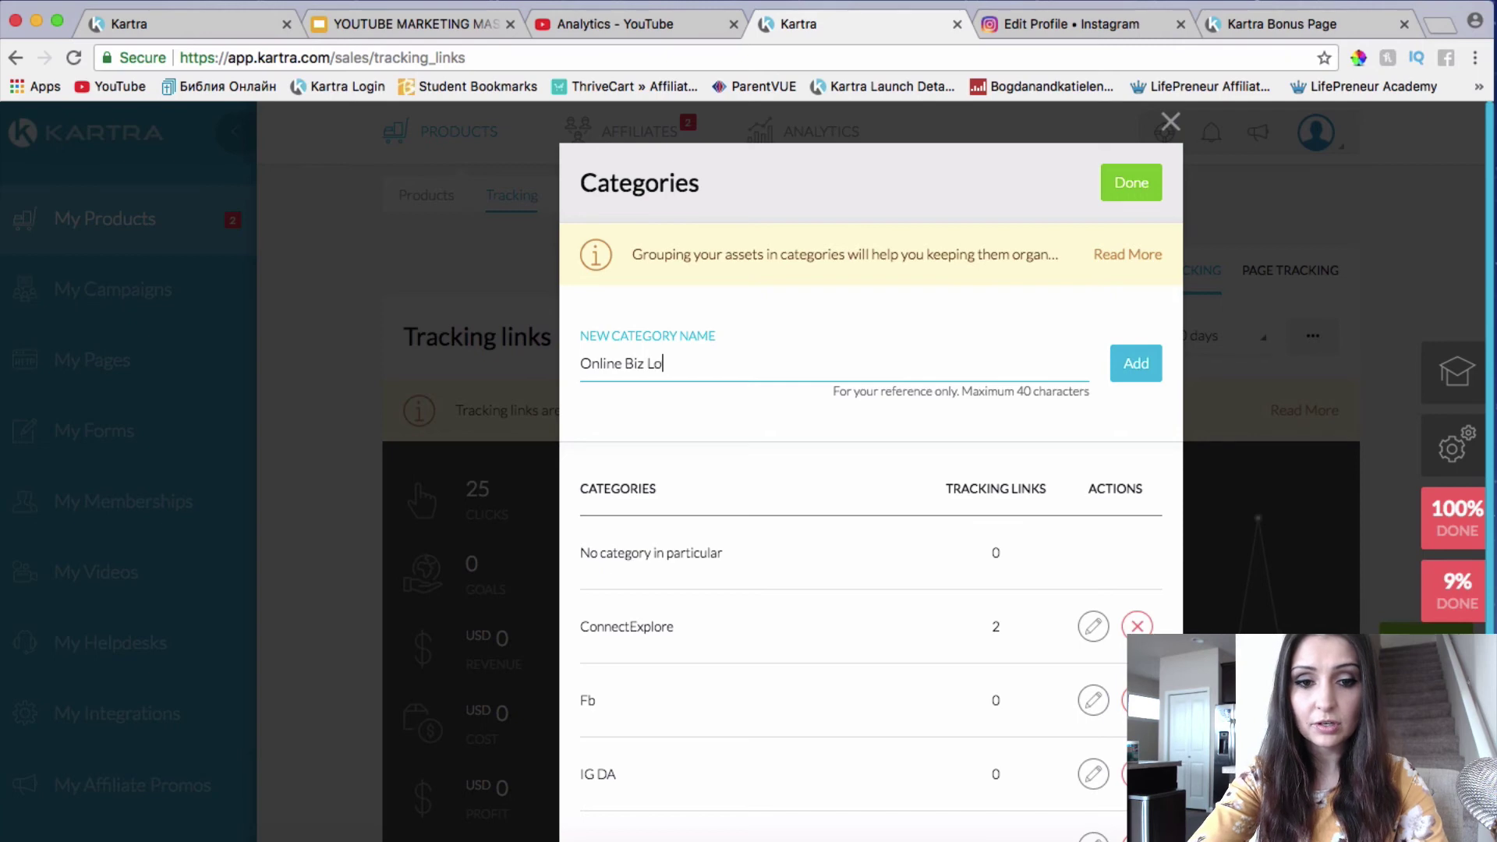
{"action": "type", "text": "unge"}
{"action": "left_click", "coordinate": [1140, 360]}
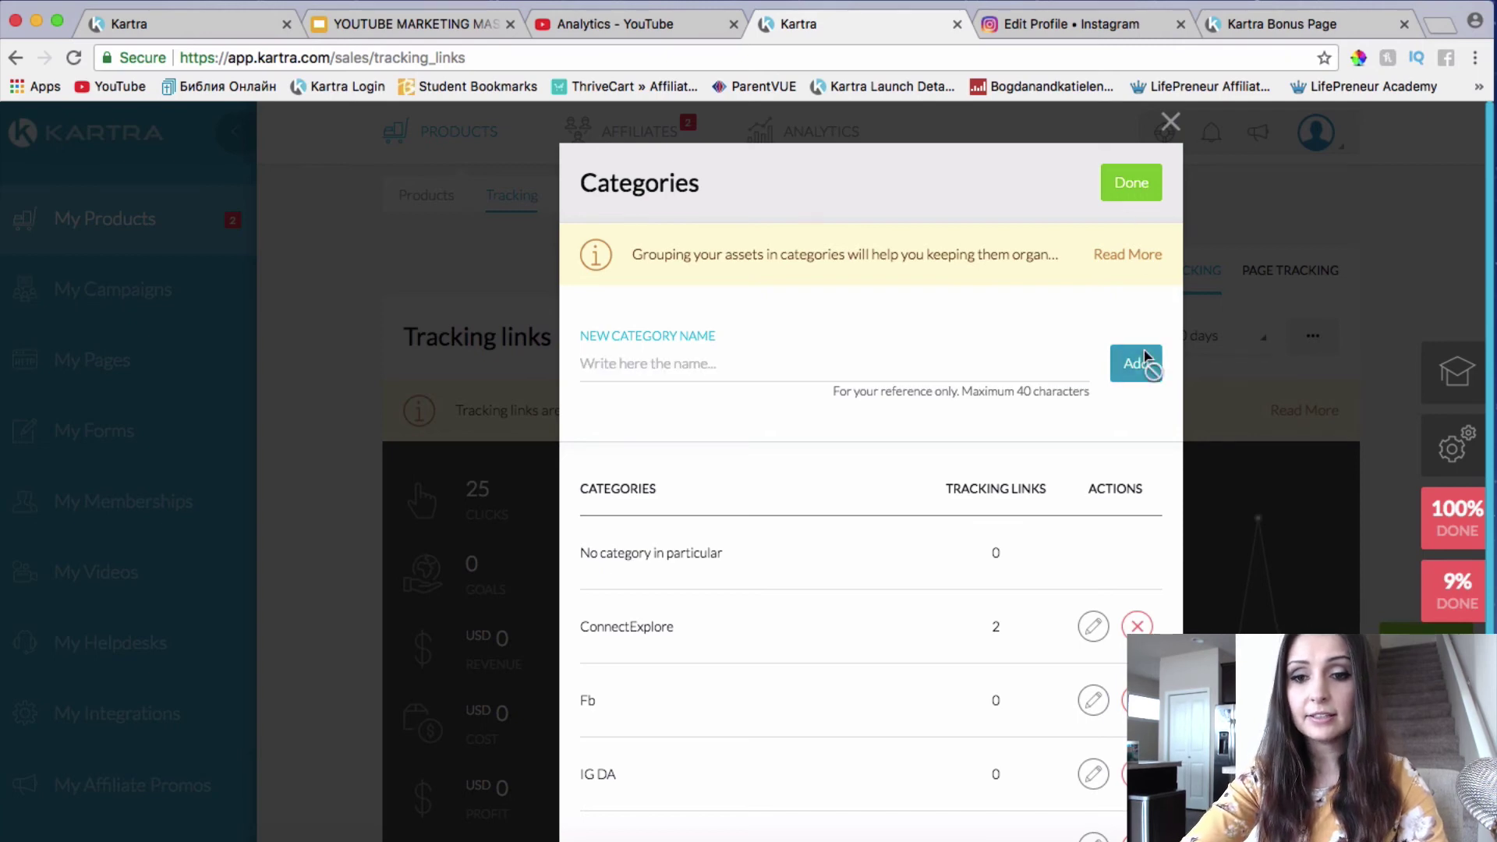
{"action": "left_click", "coordinate": [1131, 183]}
Assign Online Biz Lounge as the link's category and move to the next setup step.
{"action": "left_click", "coordinate": [936, 308]}
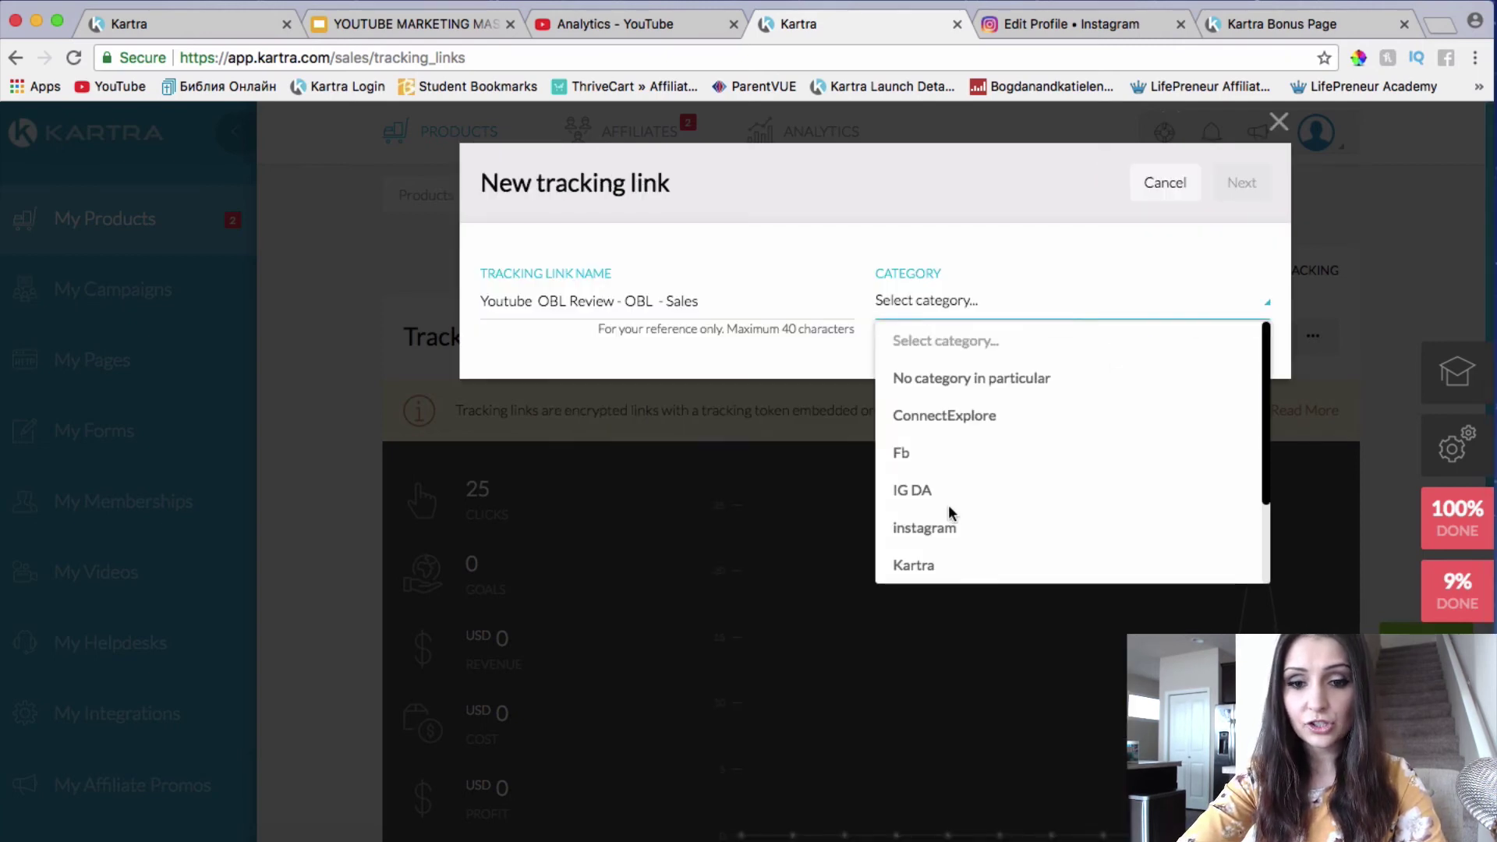
{"action": "scroll", "coordinate": [948, 504], "scroll_direction": "down", "scroll_amount": 2}
{"action": "left_click", "coordinate": [945, 529]}
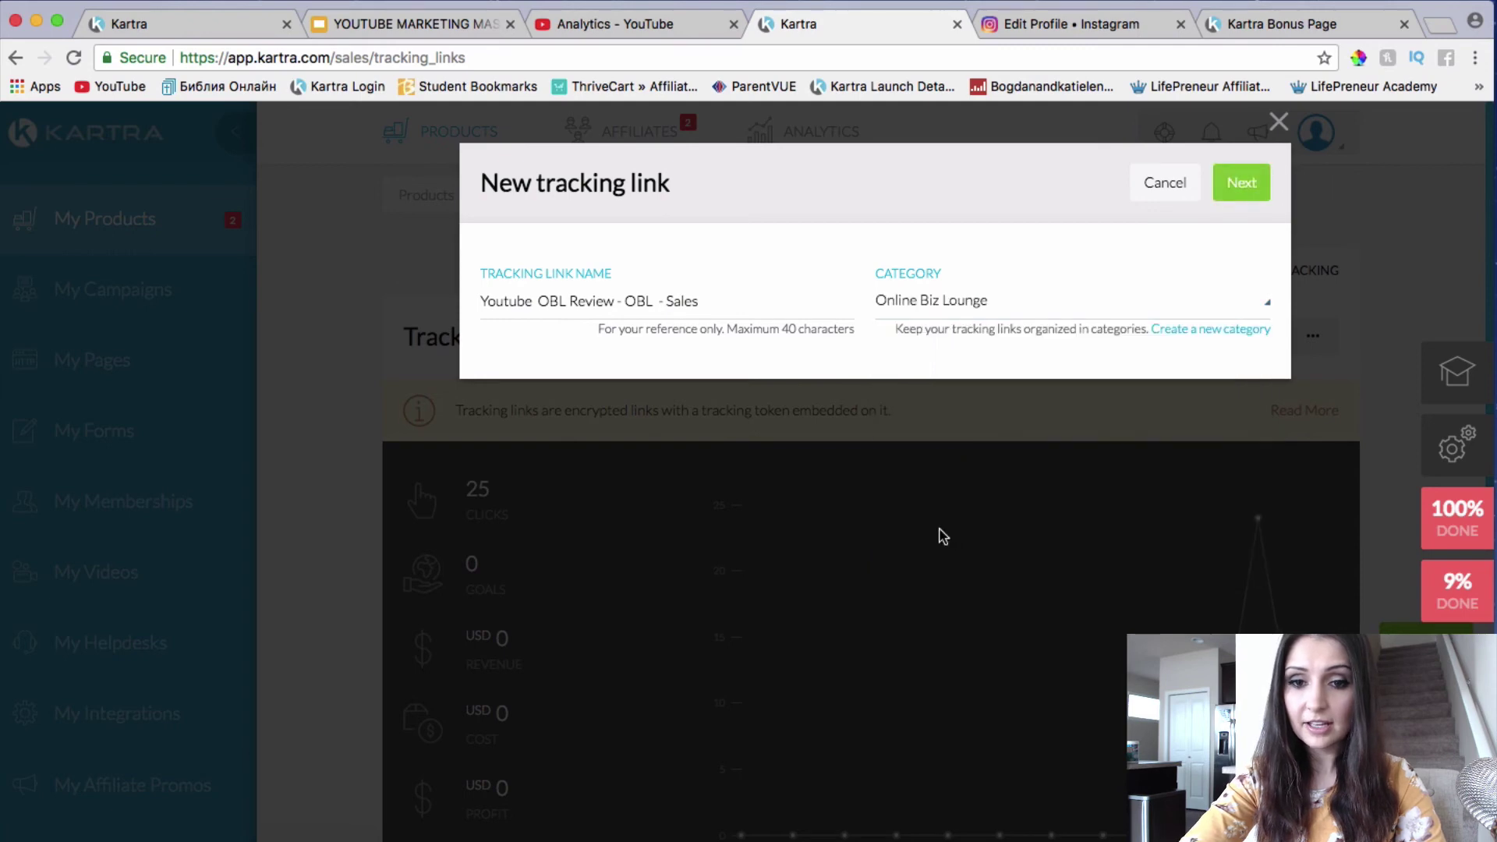
{"action": "left_click", "coordinate": [1243, 184]}
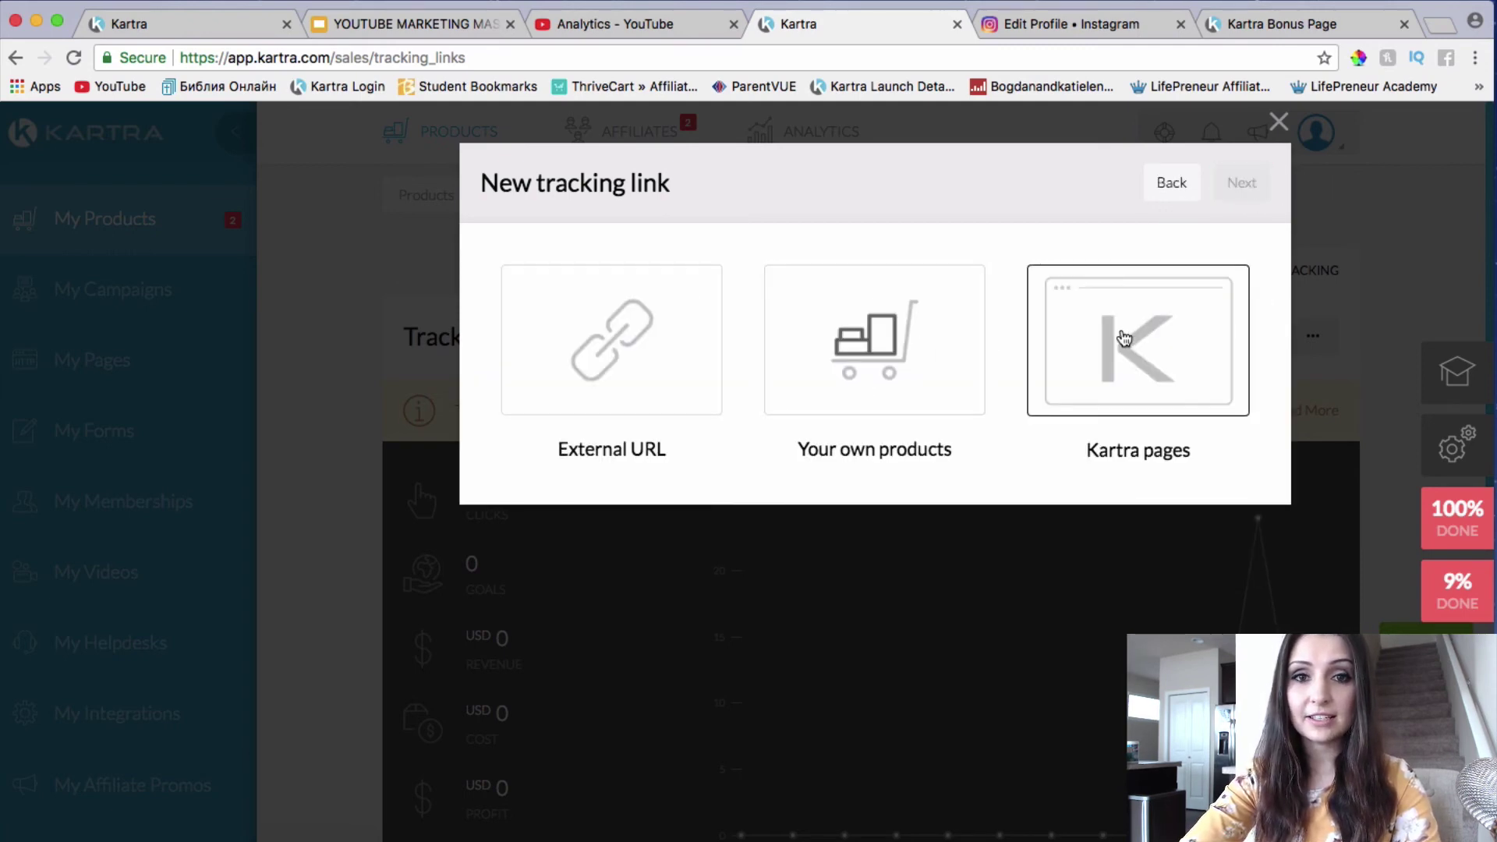
Point the link at your own product The Online Business Lounge and continue.
{"action": "left_click", "coordinate": [905, 341]}
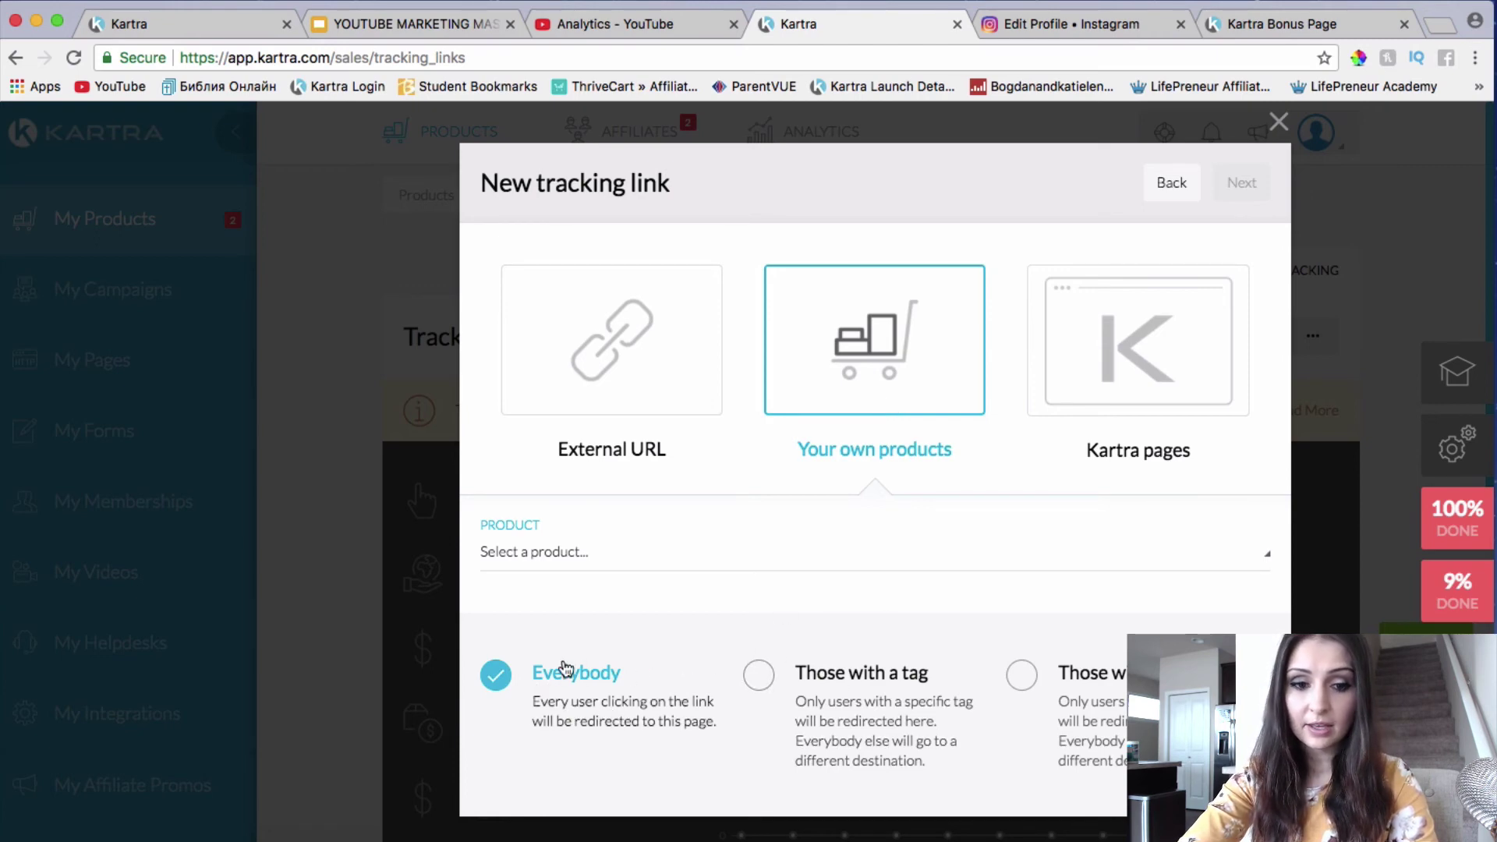
{"action": "left_click", "coordinate": [542, 550]}
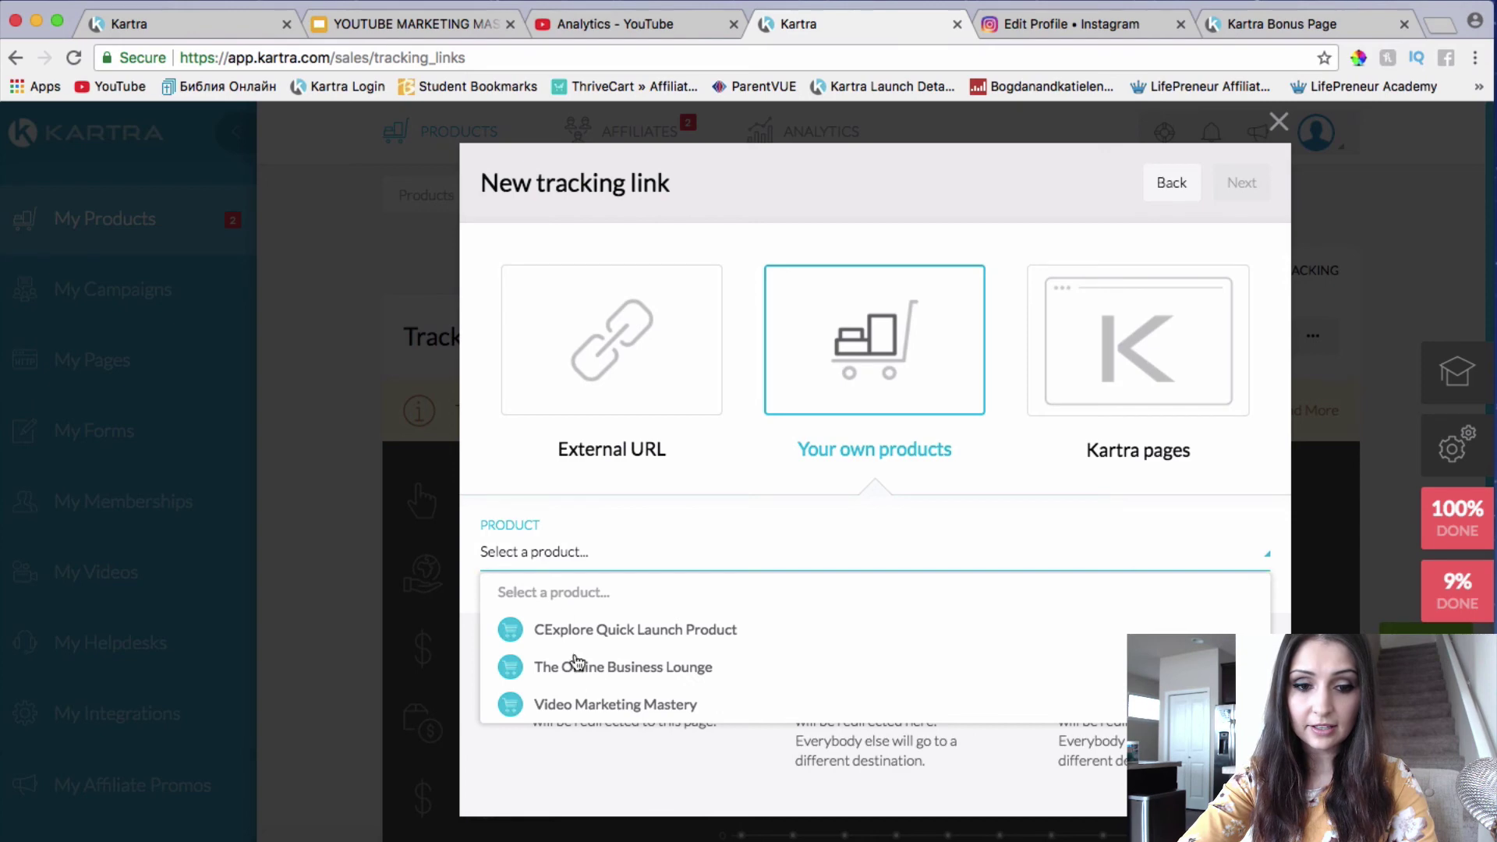
{"action": "left_click", "coordinate": [622, 672]}
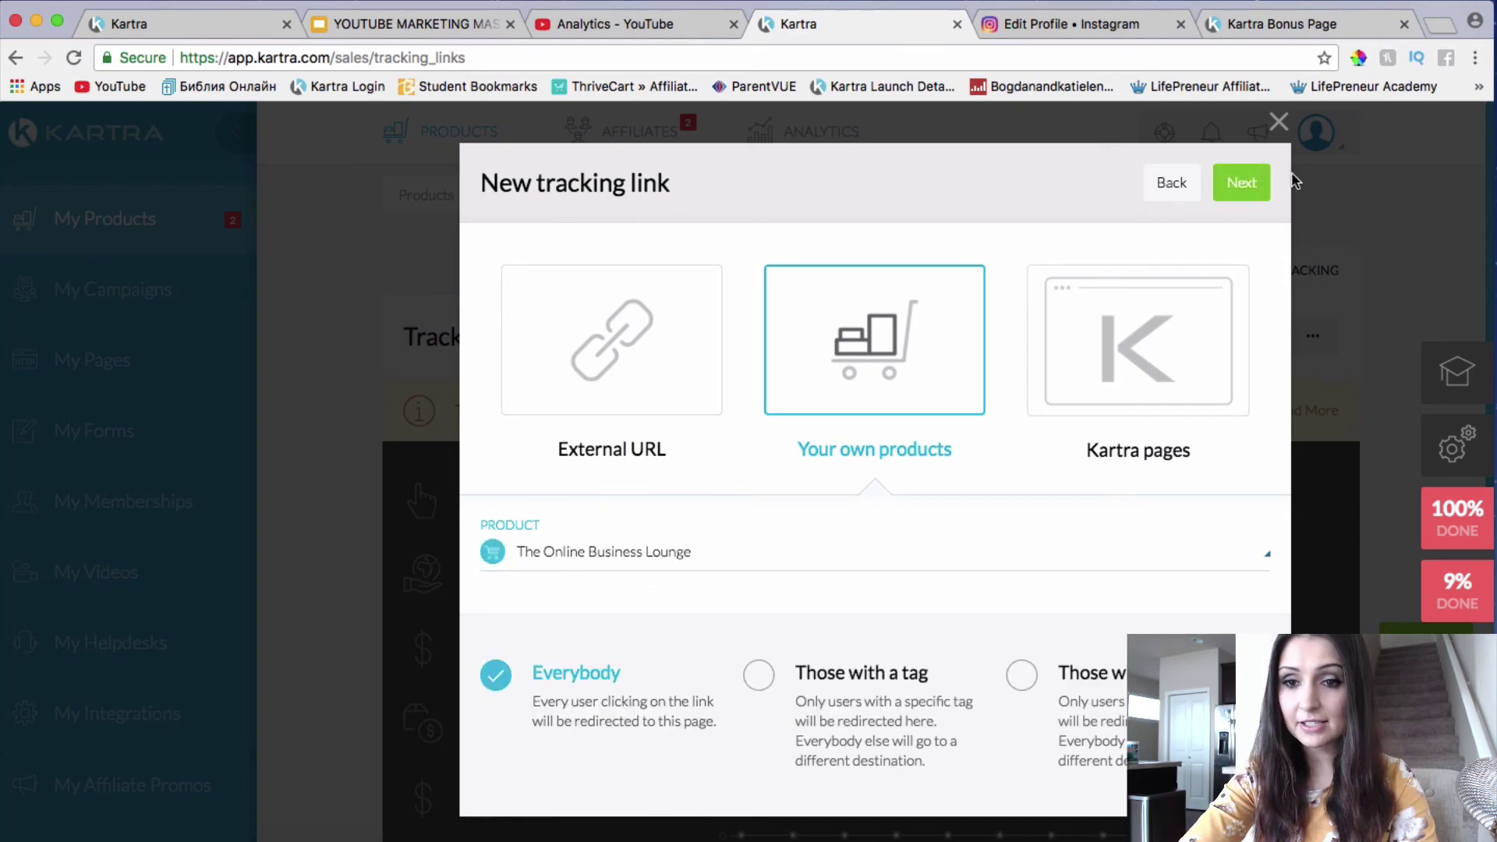
{"action": "left_click", "coordinate": [1241, 184]}
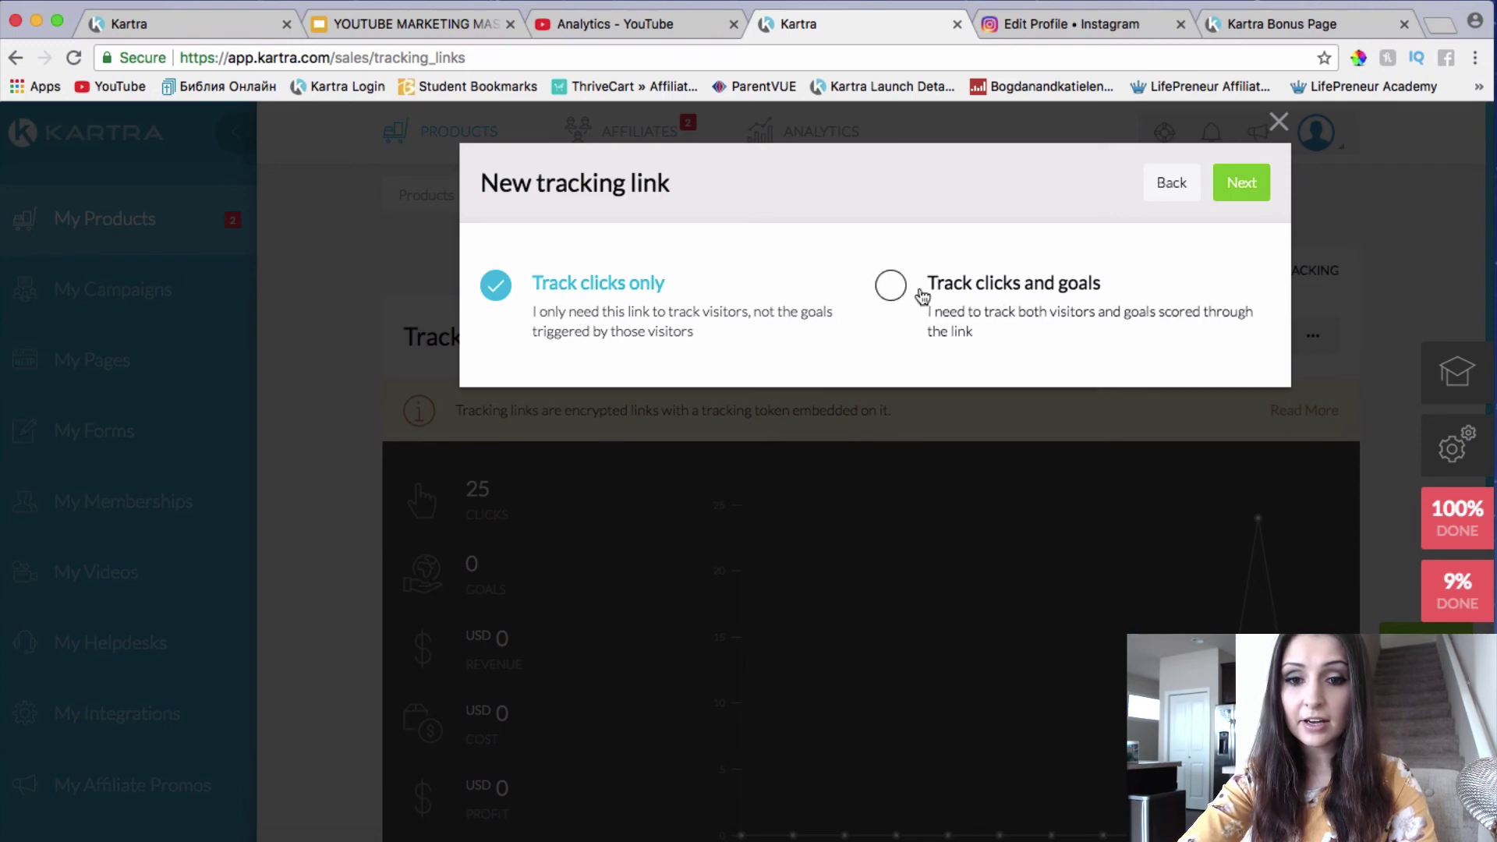
Make the link track clicks and goals, with Purchase as the goal type.
{"action": "left_click", "coordinate": [897, 294]}
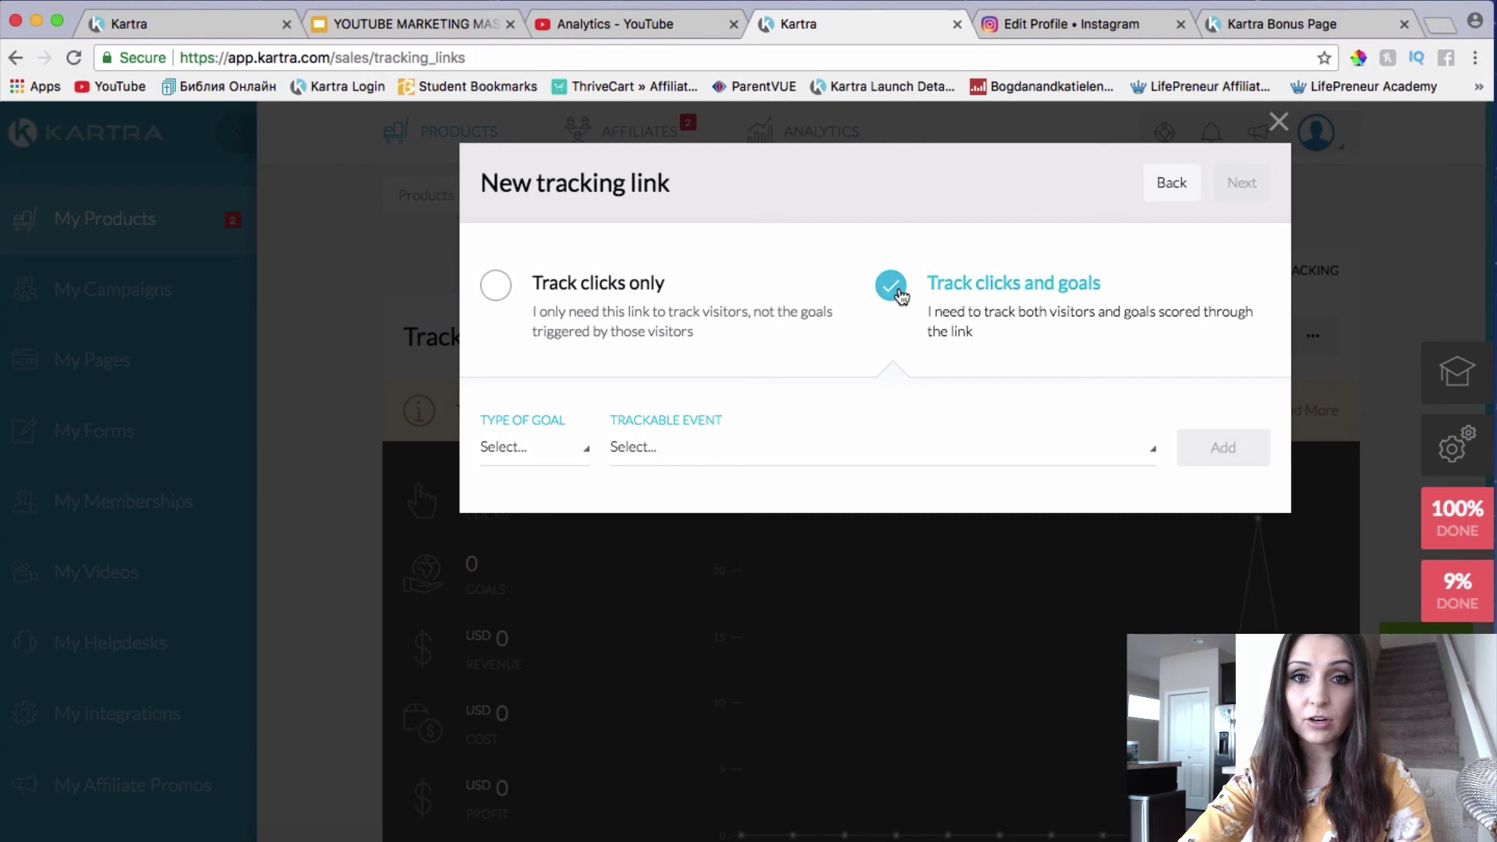
{"action": "left_click", "coordinate": [535, 456]}
{"action": "left_click", "coordinate": [530, 600]}
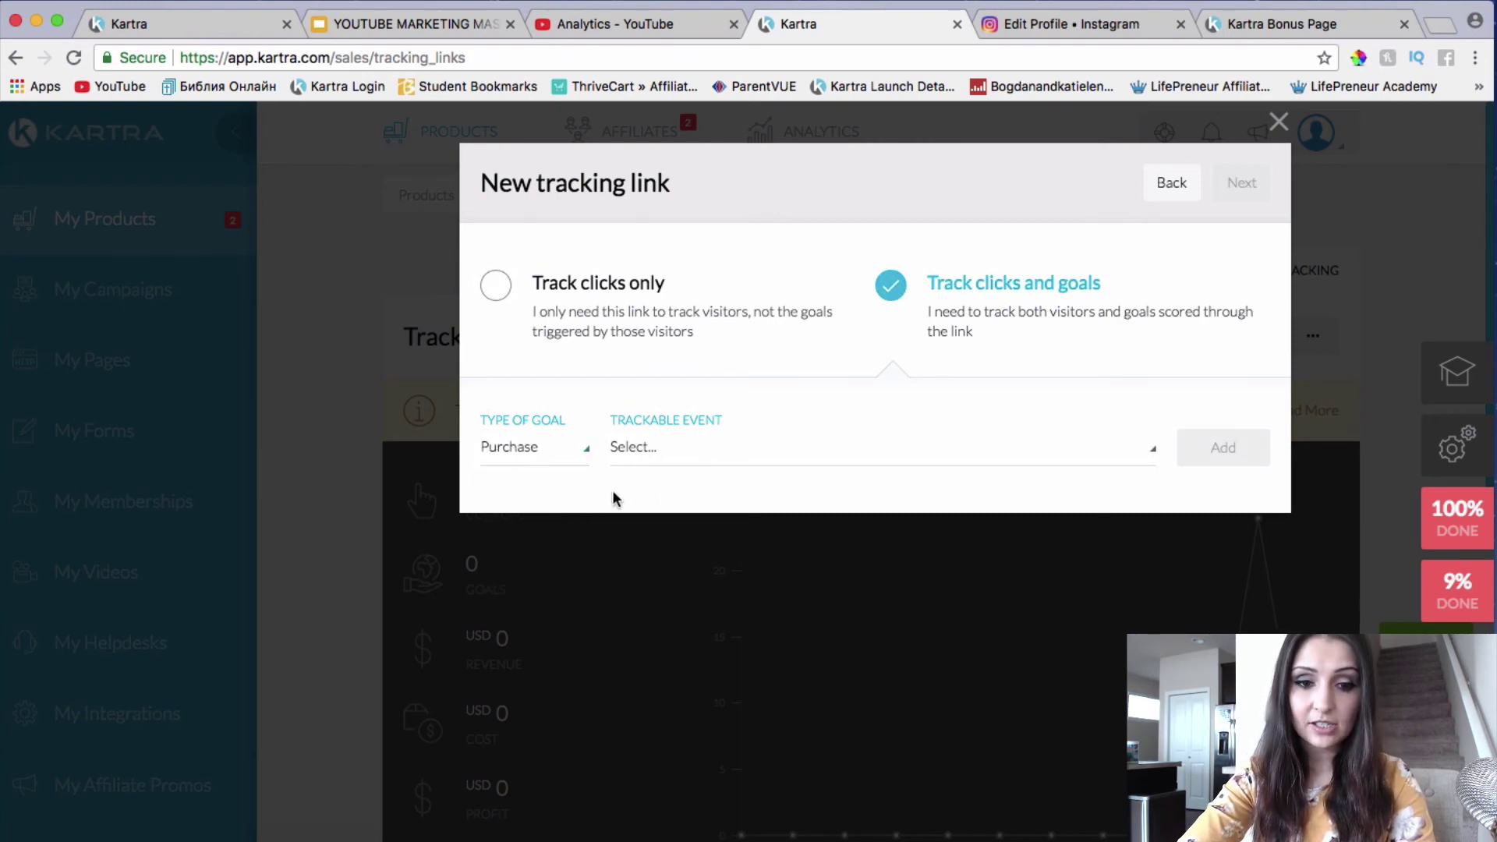
Add a purchase goal for The Online Business Lounge funnel and product at any price.
{"action": "left_click", "coordinate": [685, 449]}
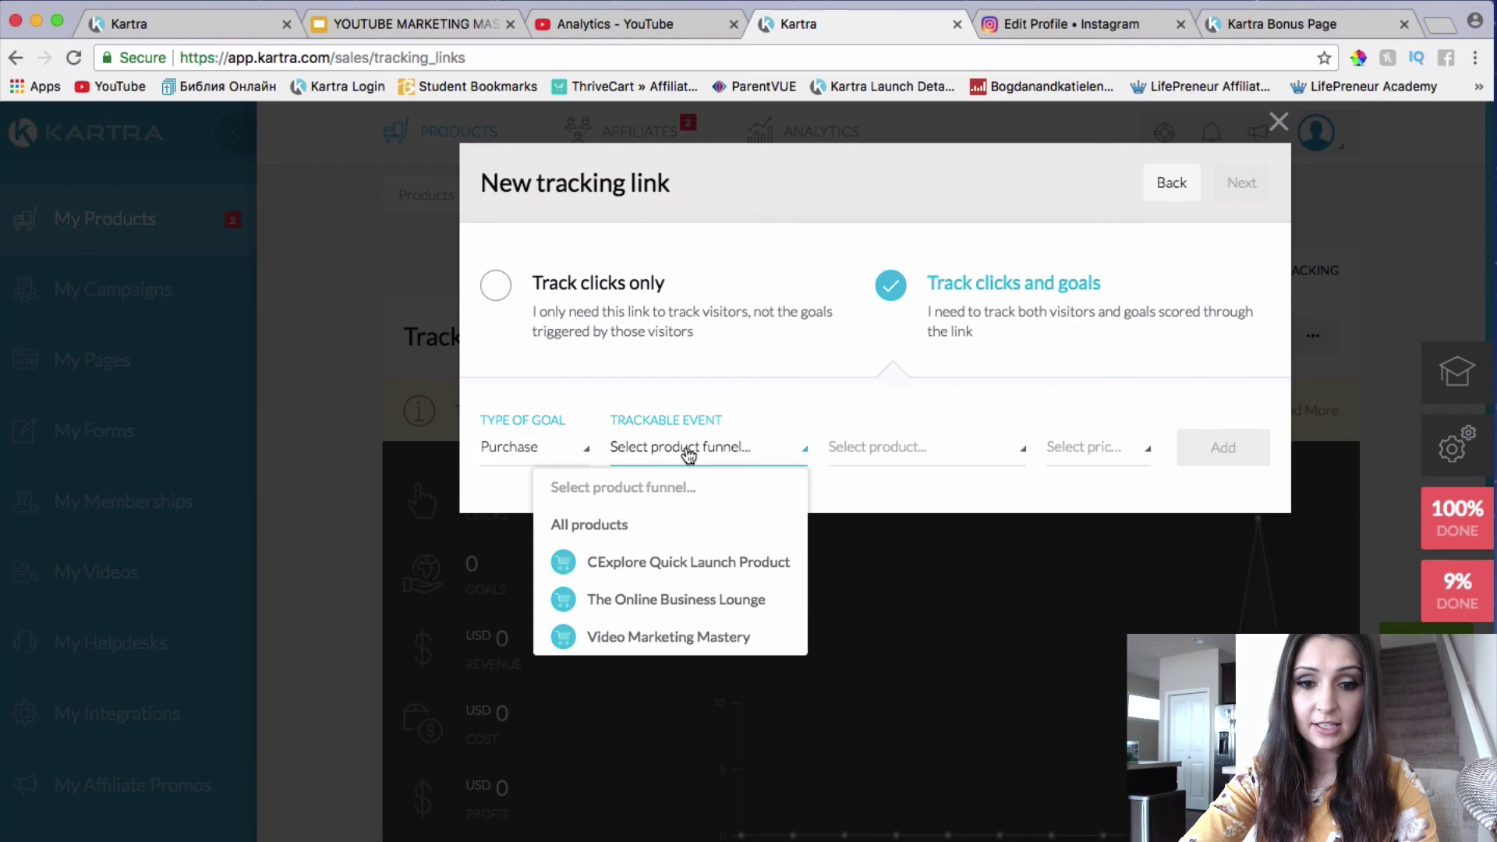
{"action": "left_click", "coordinate": [669, 616]}
{"action": "left_click", "coordinate": [897, 455]}
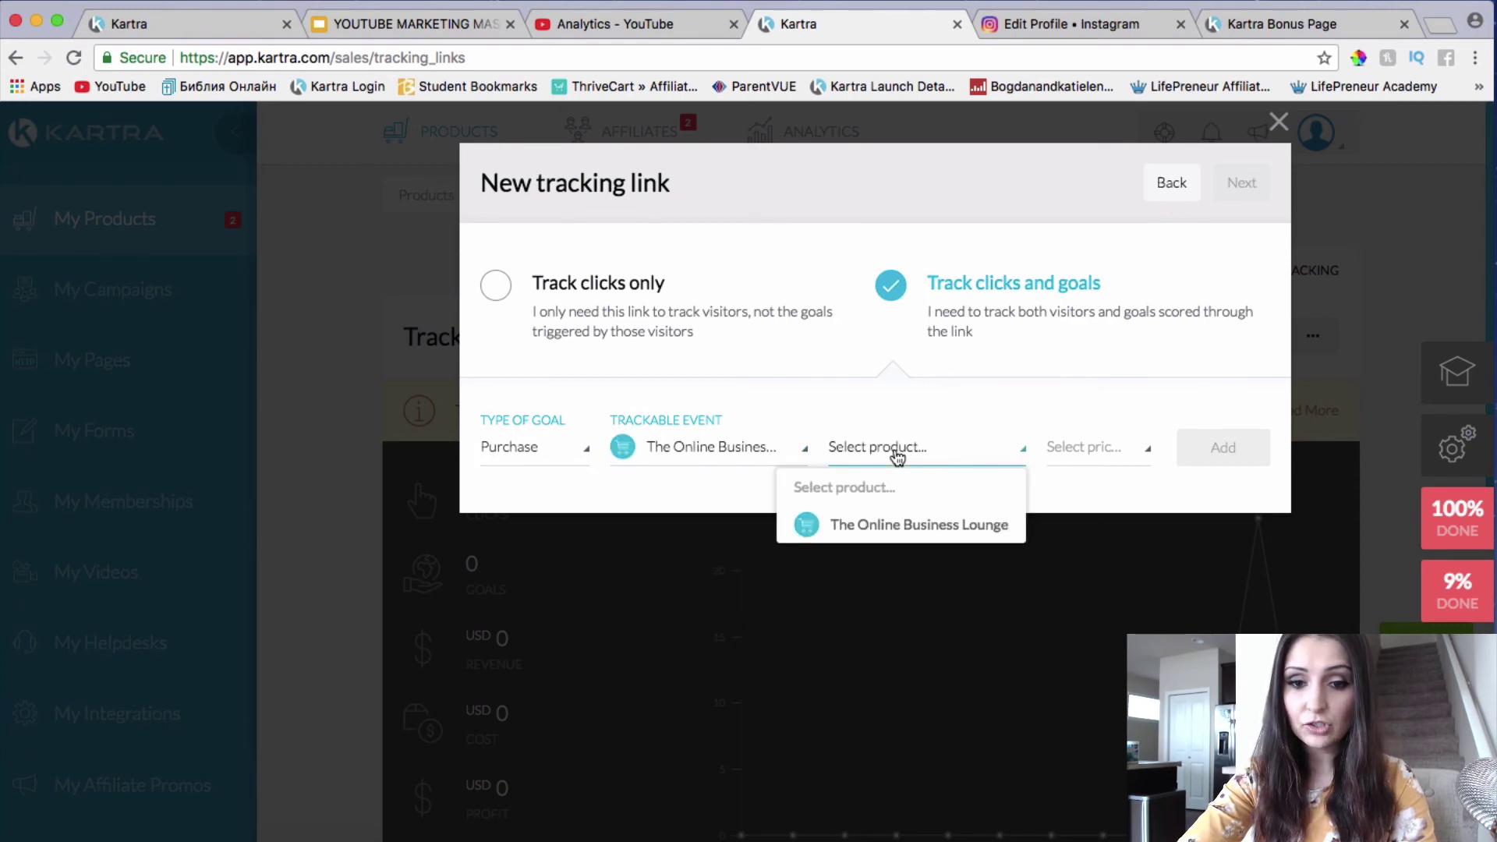
{"action": "left_click", "coordinate": [897, 524]}
{"action": "left_click", "coordinate": [1088, 452]}
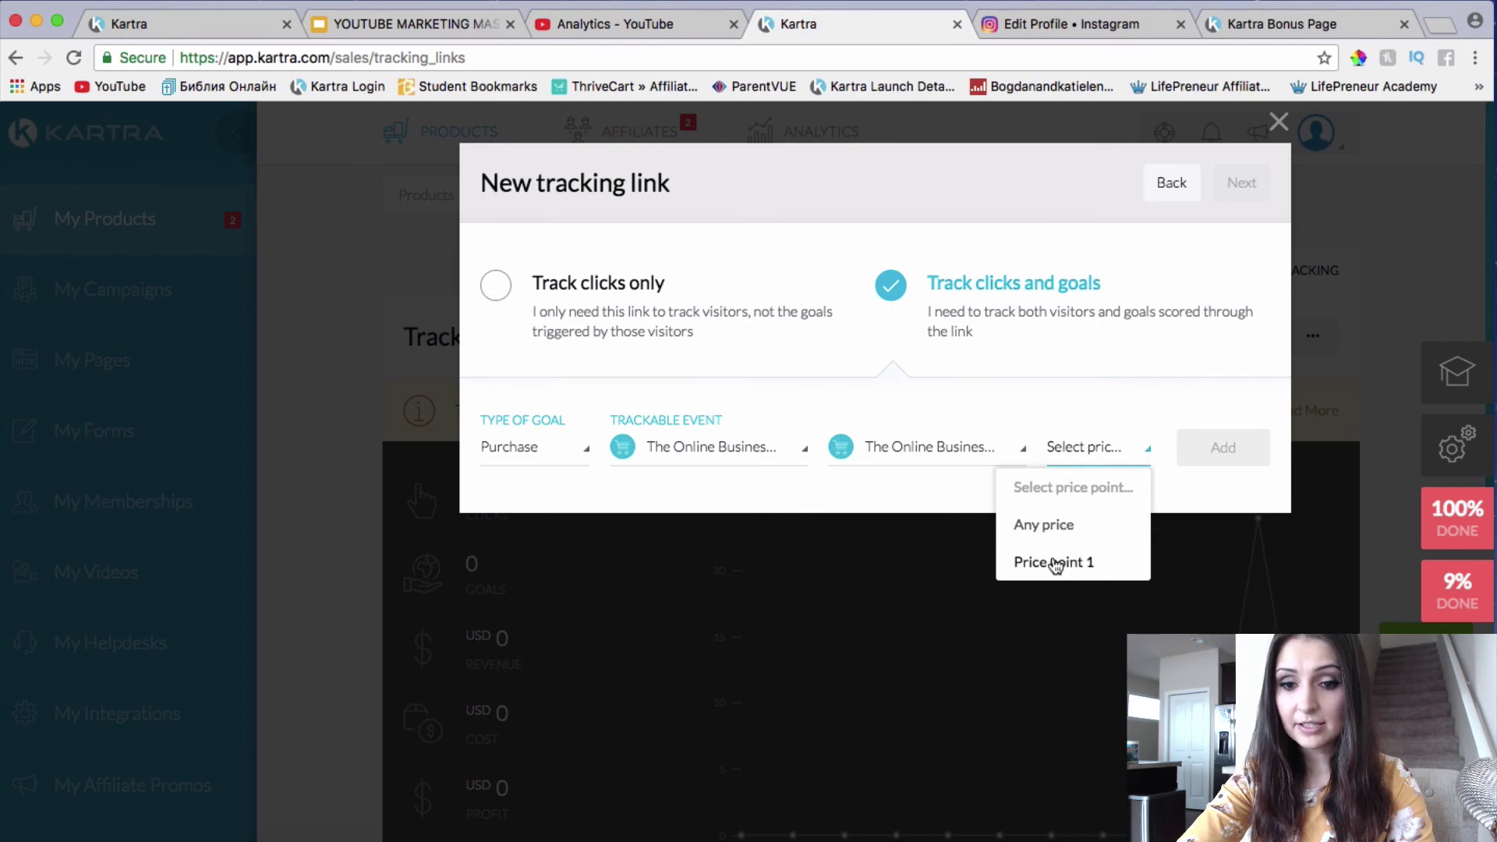
{"action": "left_click", "coordinate": [1059, 530]}
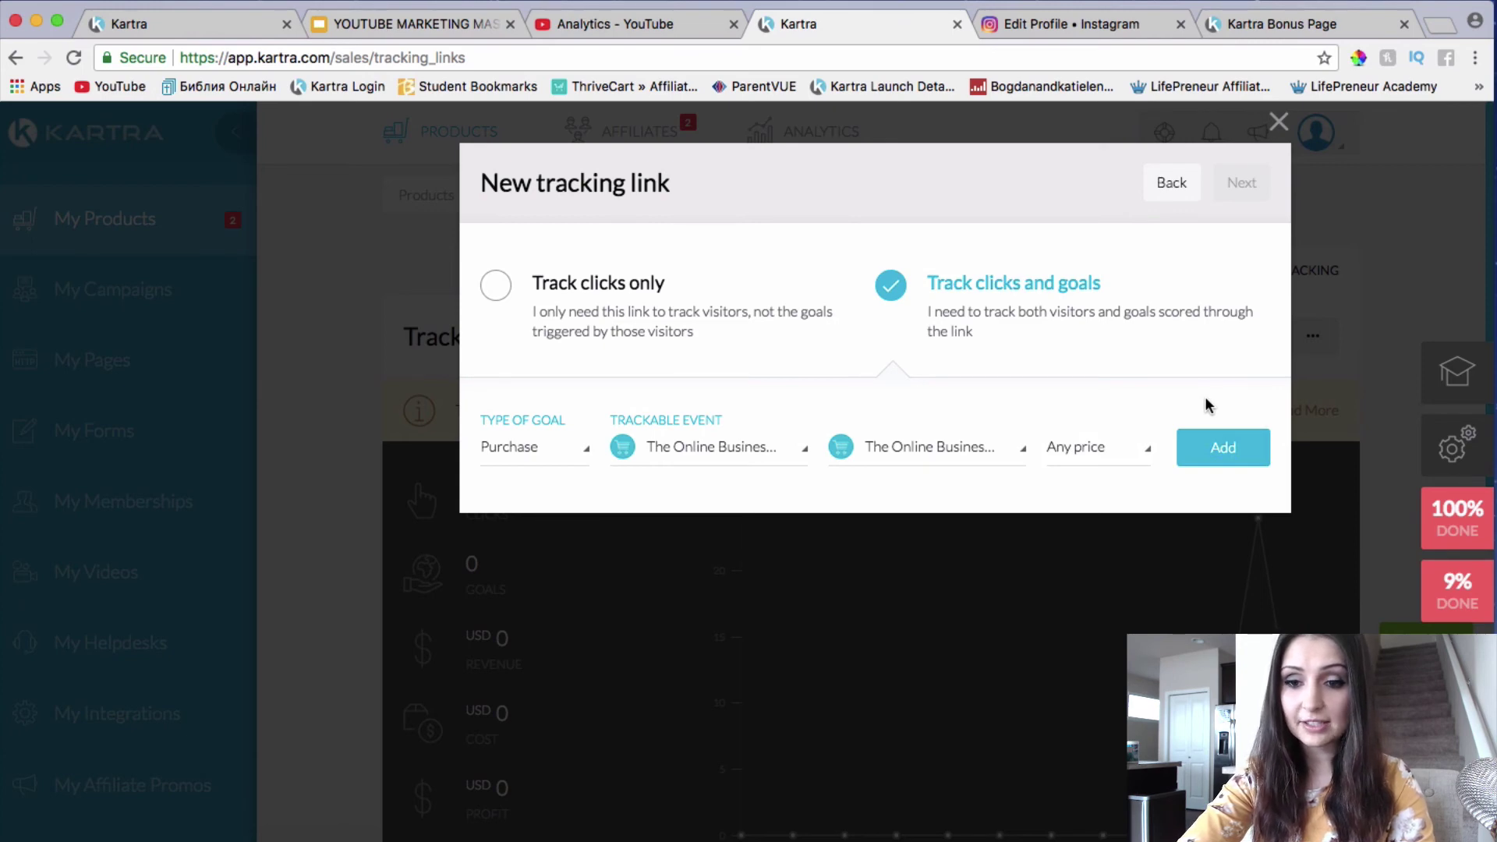
{"action": "left_click", "coordinate": [1246, 456]}
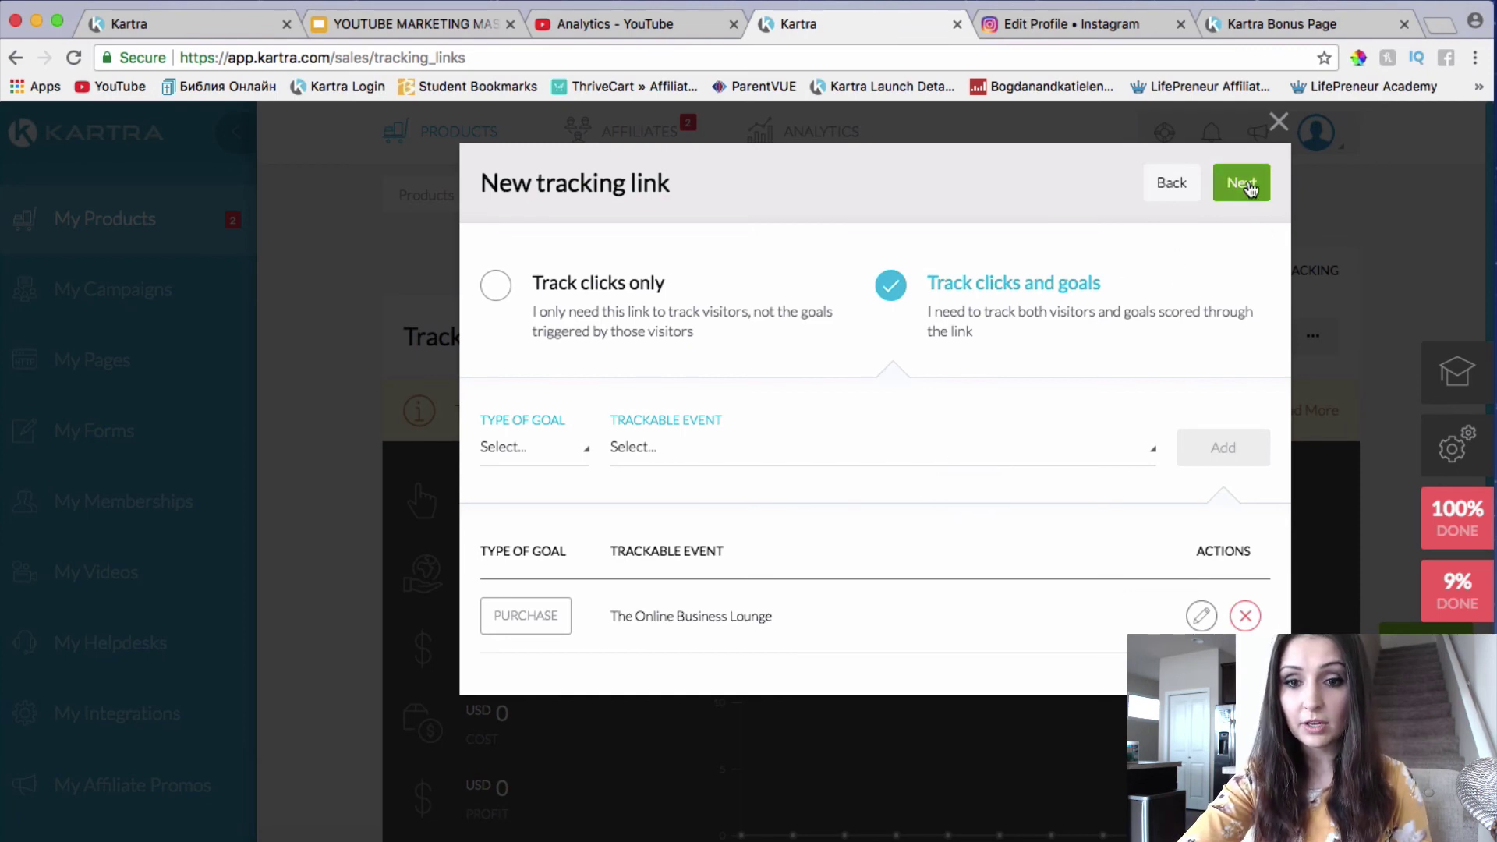
Leave the goal type unchanged and continue to the tagging step.
{"action": "left_click", "coordinate": [517, 450]}
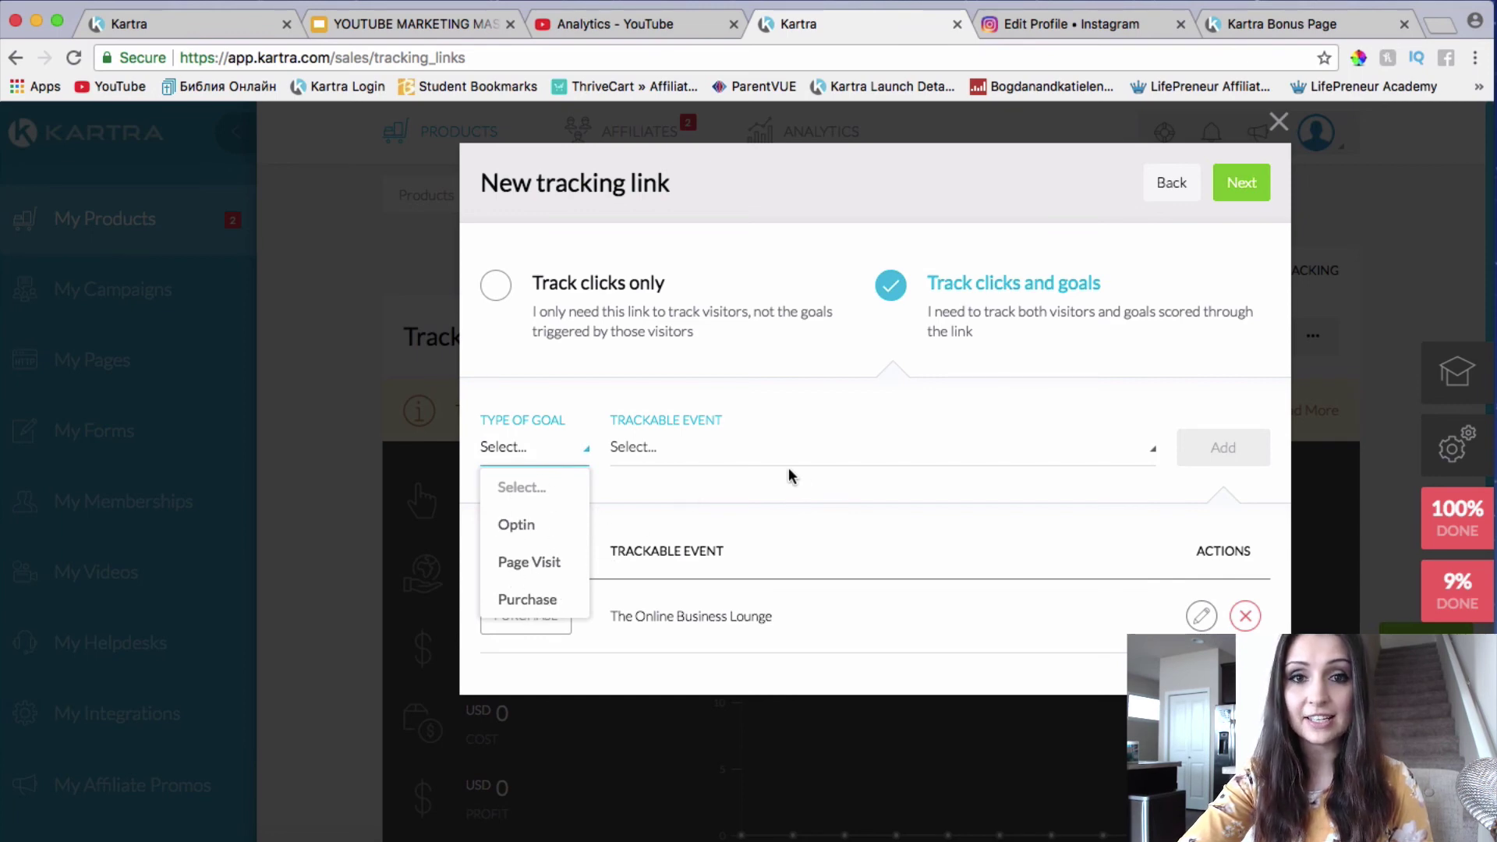
{"action": "left_click", "coordinate": [634, 484]}
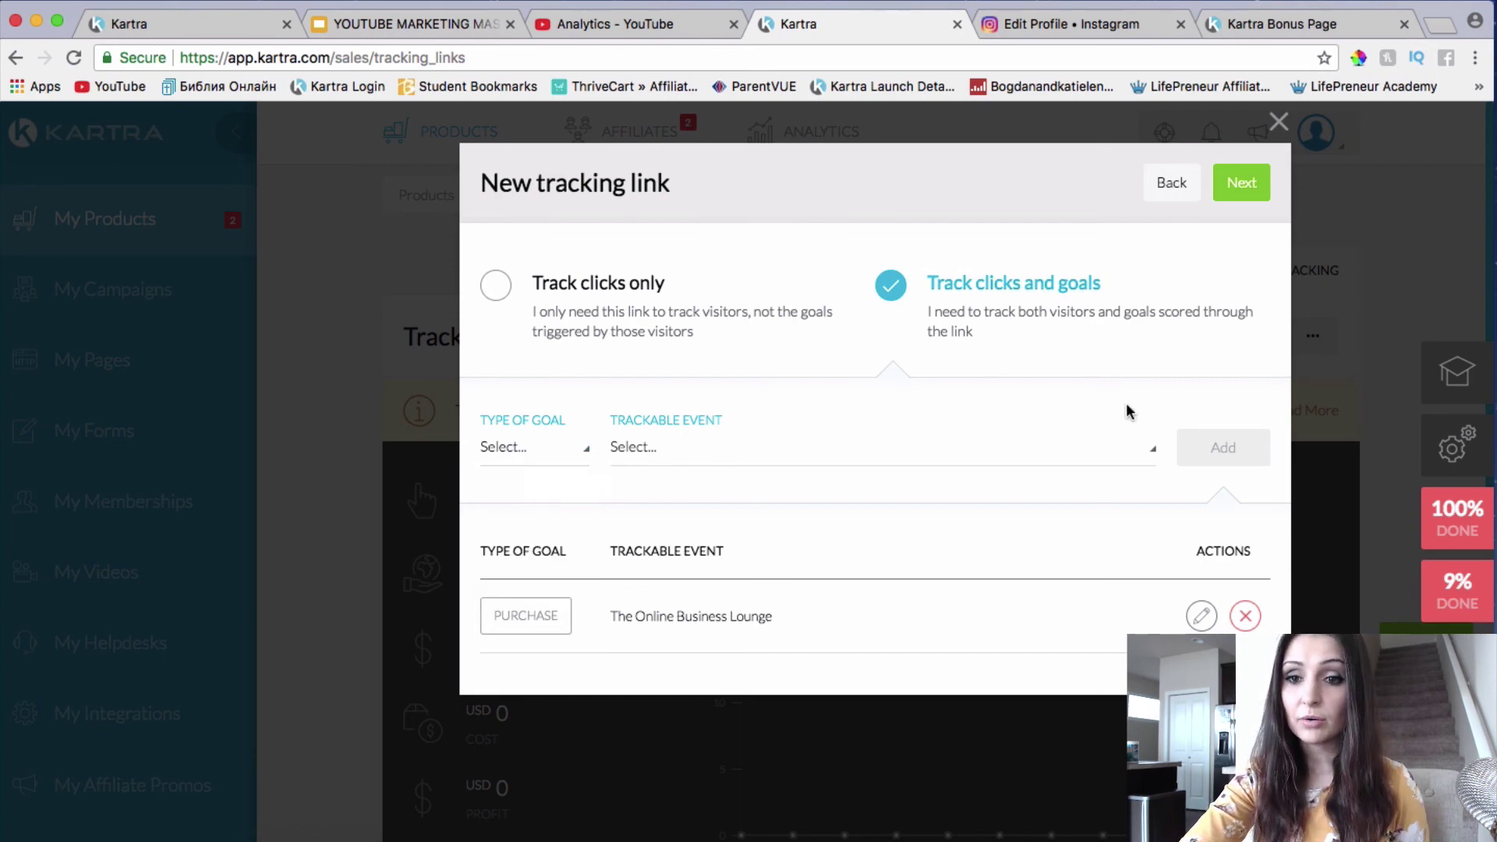
{"action": "left_click", "coordinate": [1241, 182]}
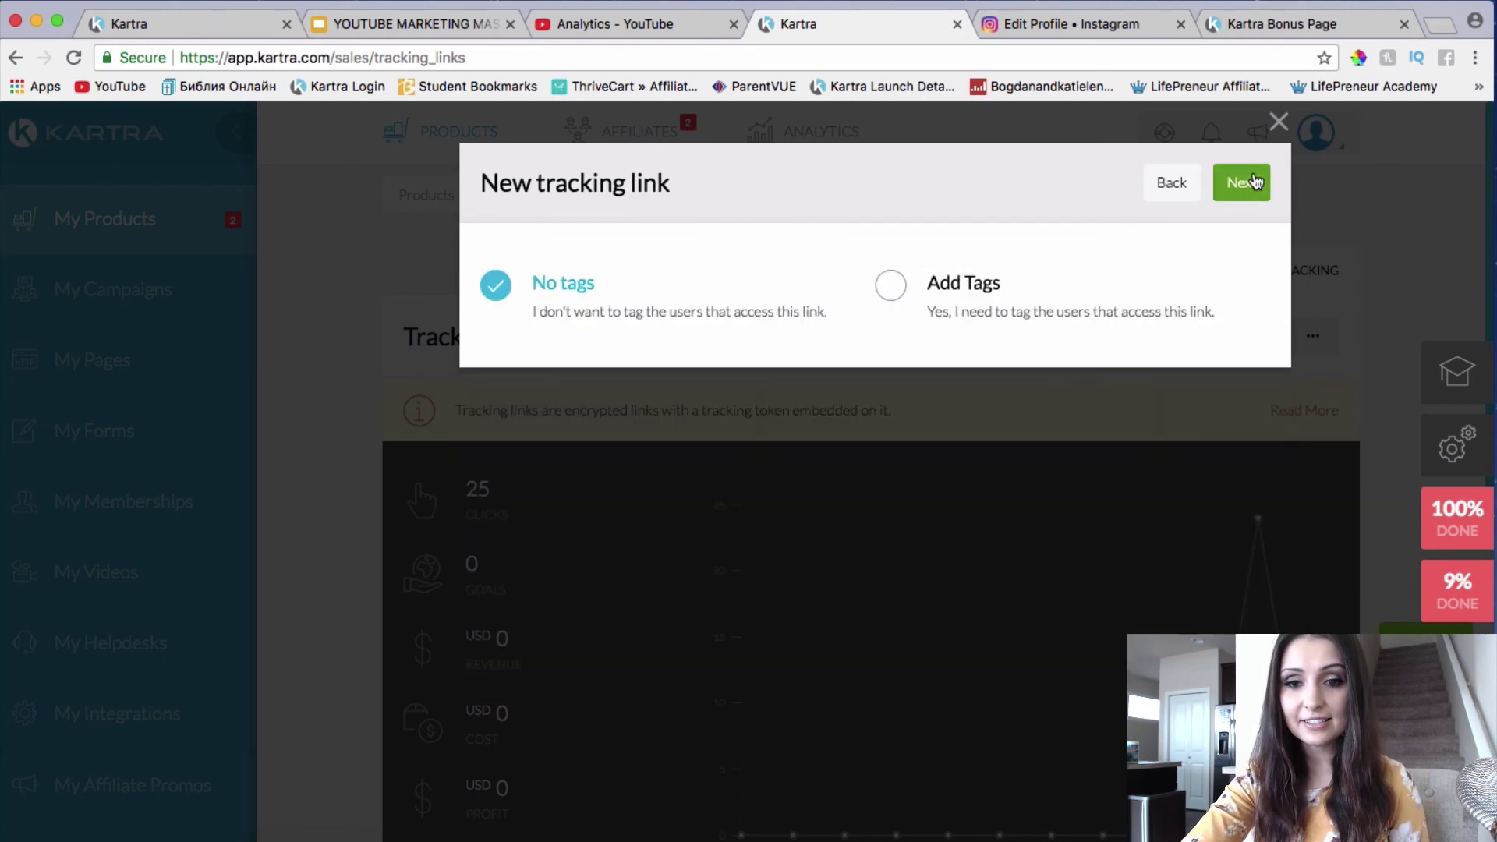
Tag link users with The Online Business Lounge Members (from The Online Business Lounge category) and generate the link.
{"action": "left_click", "coordinate": [889, 287]}
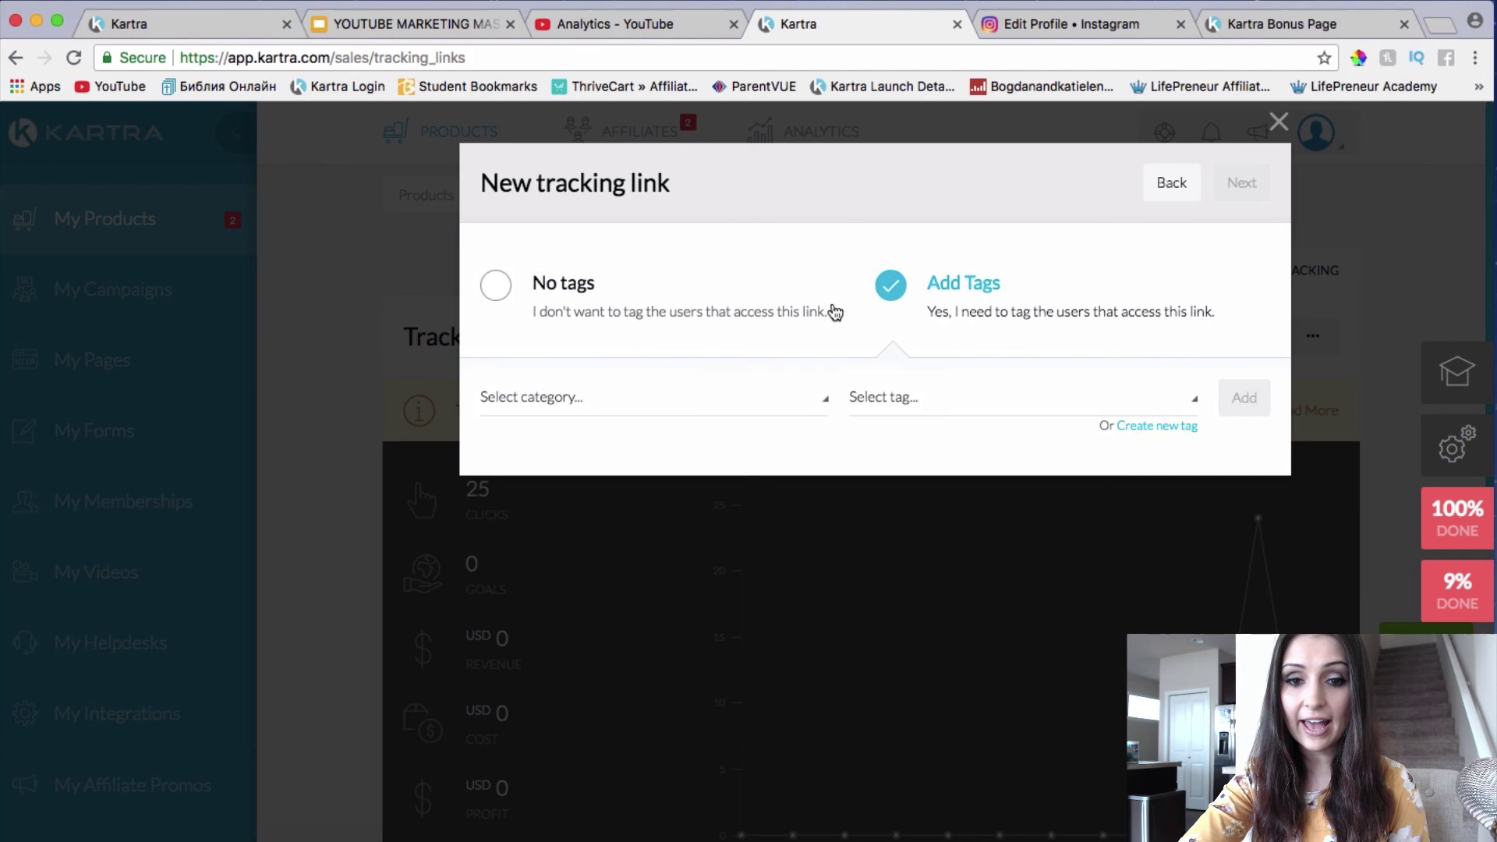
{"action": "left_click", "coordinate": [606, 414]}
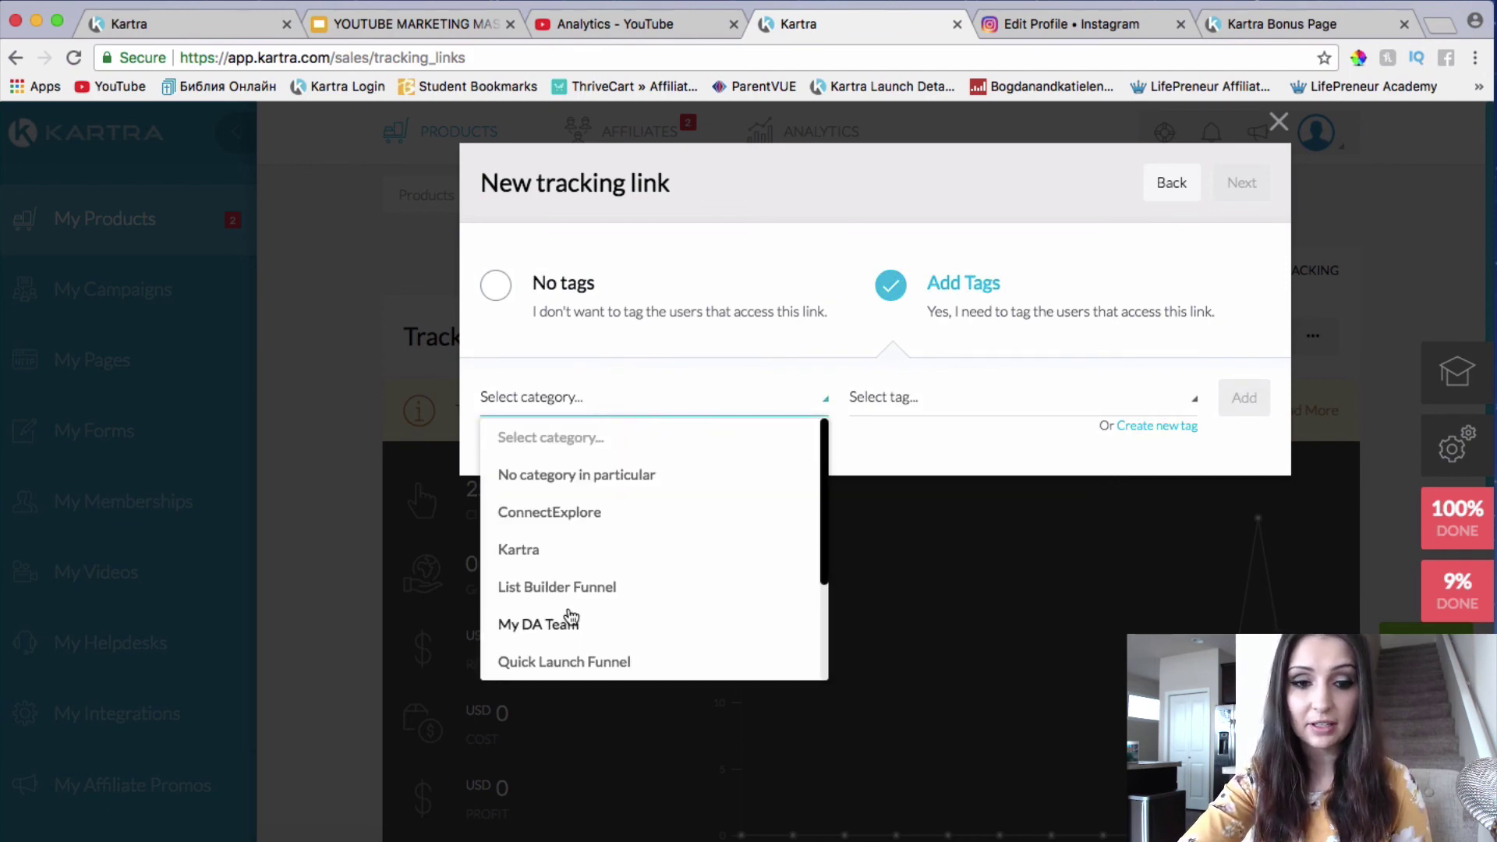
{"action": "scroll", "coordinate": [592, 640], "scroll_direction": "down", "scroll_amount": 3}
{"action": "left_click", "coordinate": [610, 588]}
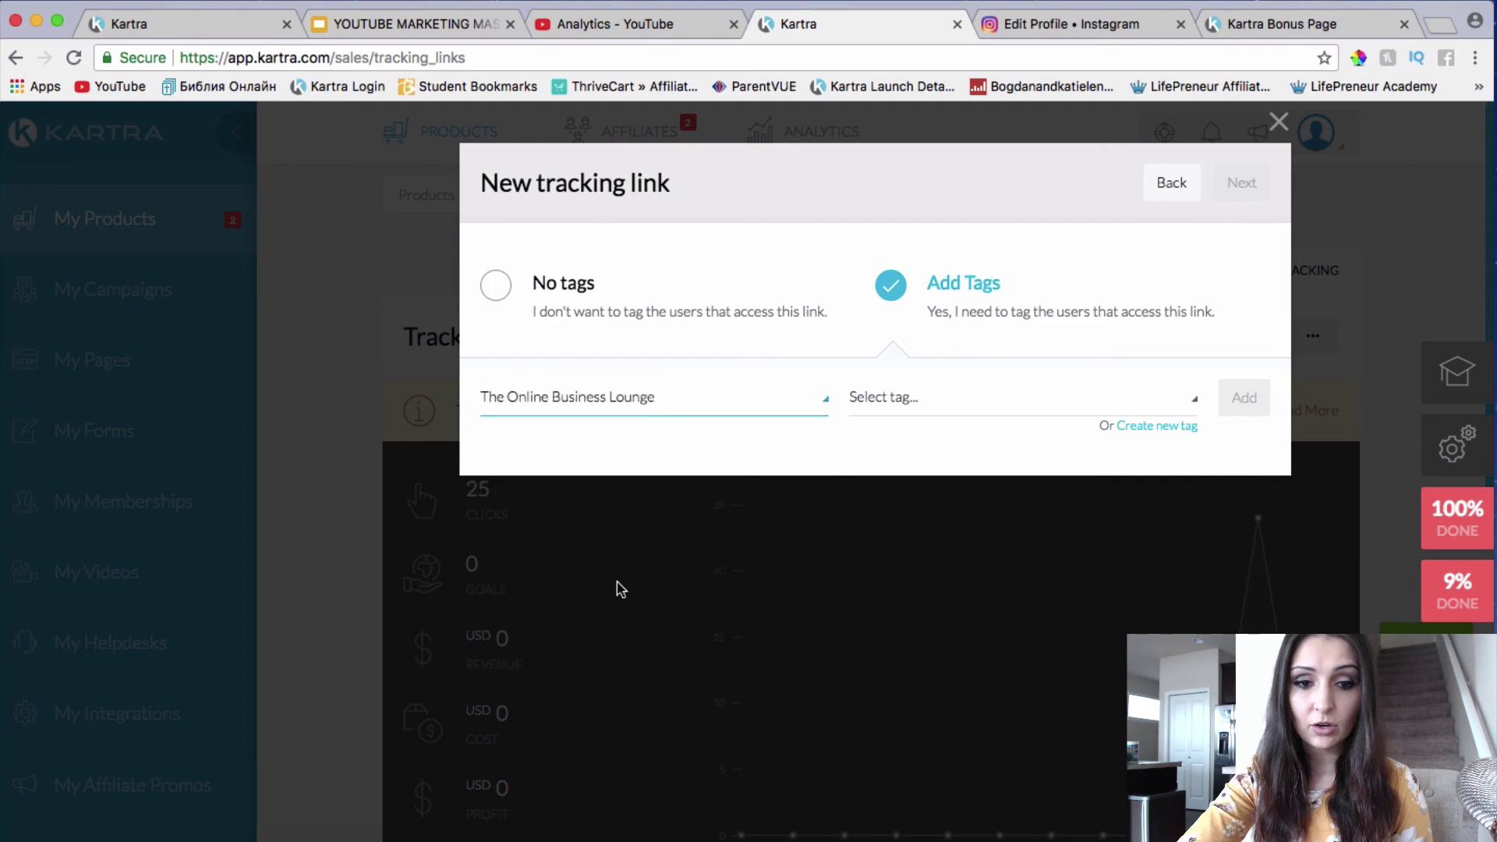
{"action": "left_click", "coordinate": [943, 407]}
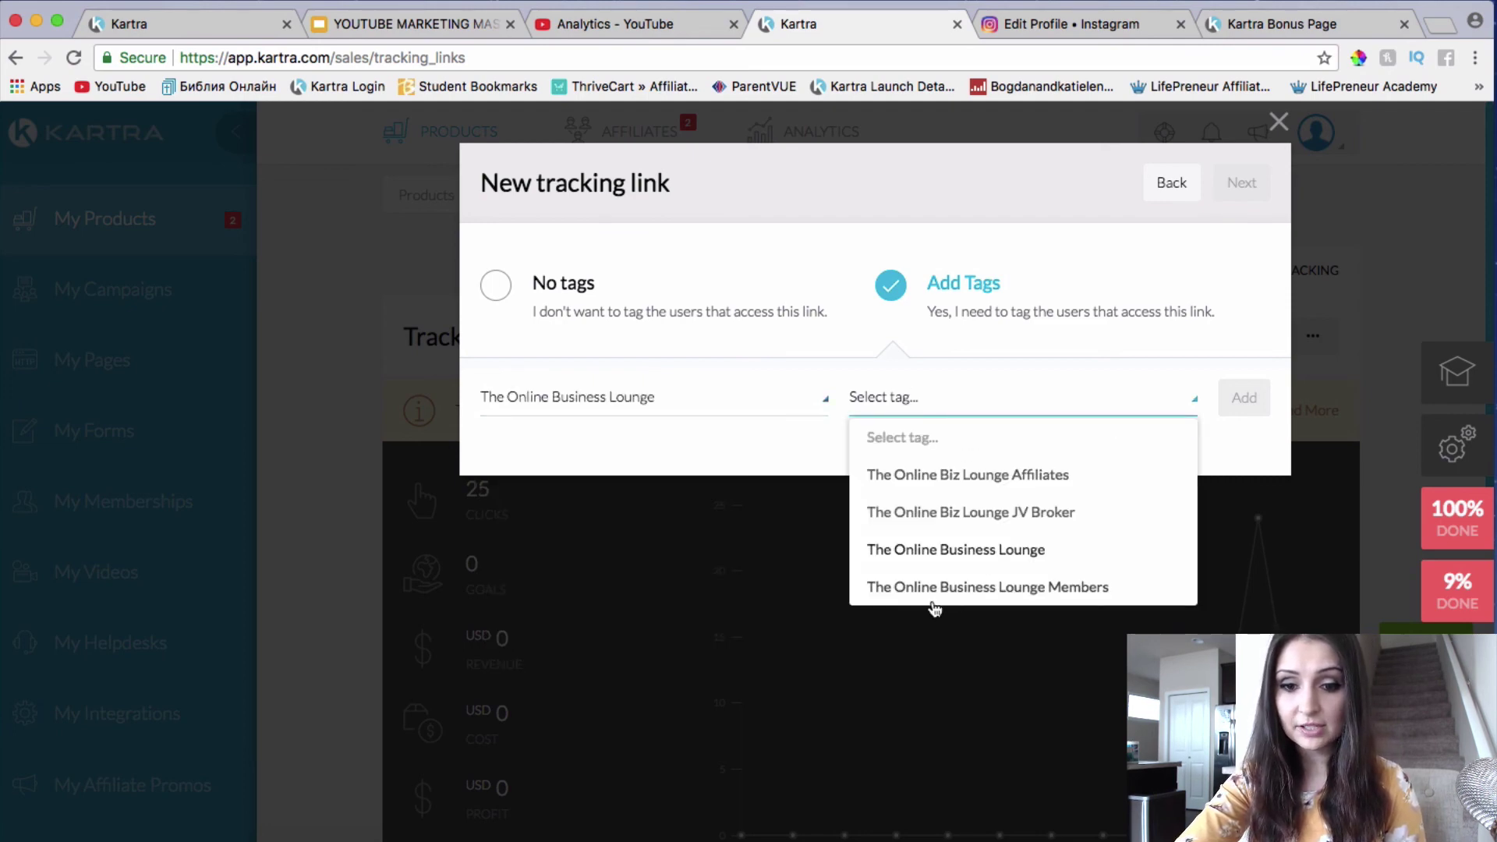
{"action": "left_click", "coordinate": [1002, 587]}
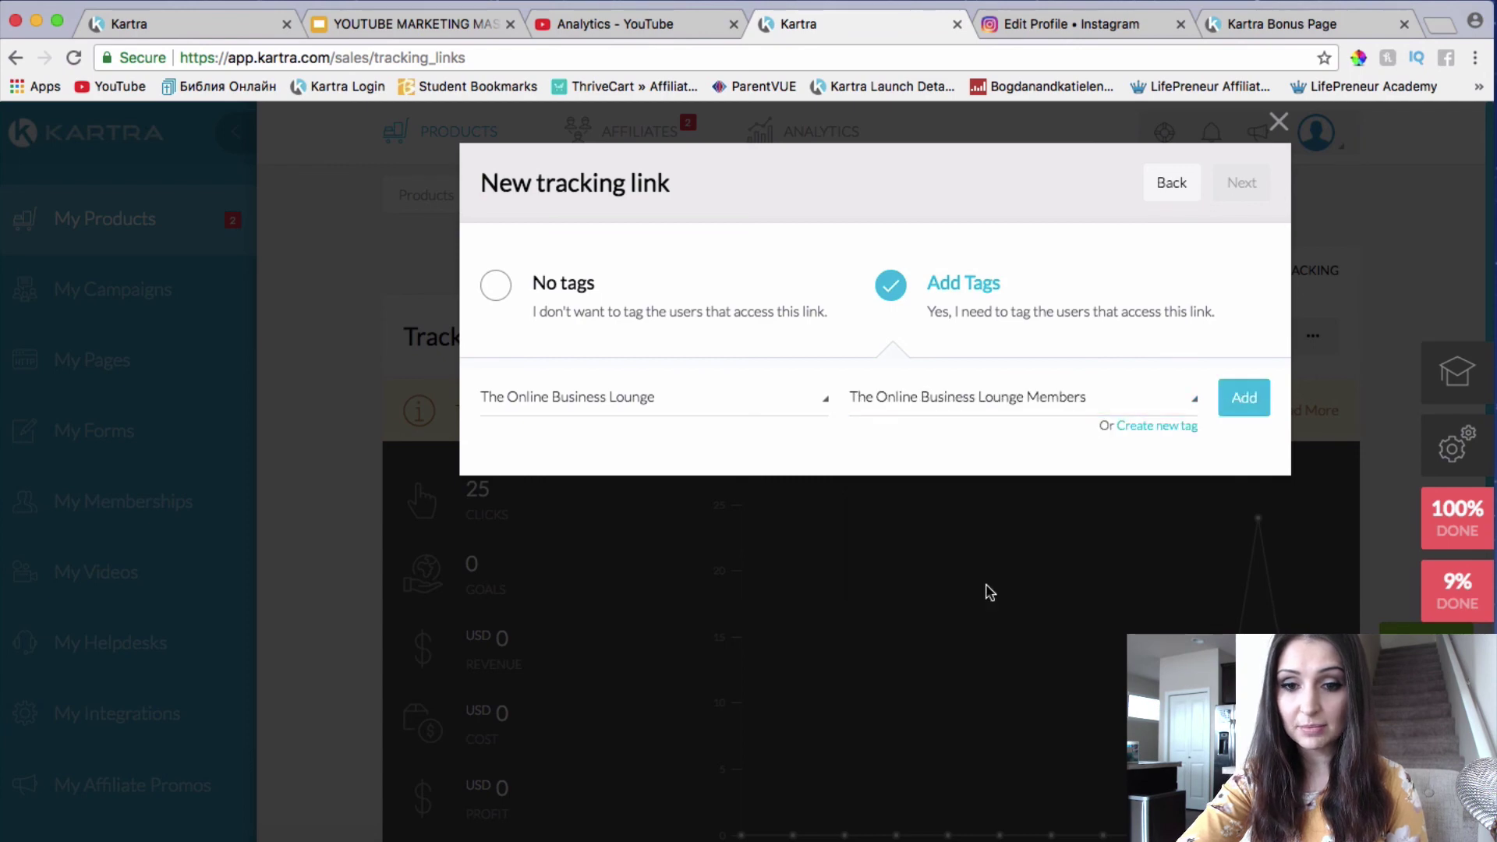
{"action": "left_click", "coordinate": [1261, 397]}
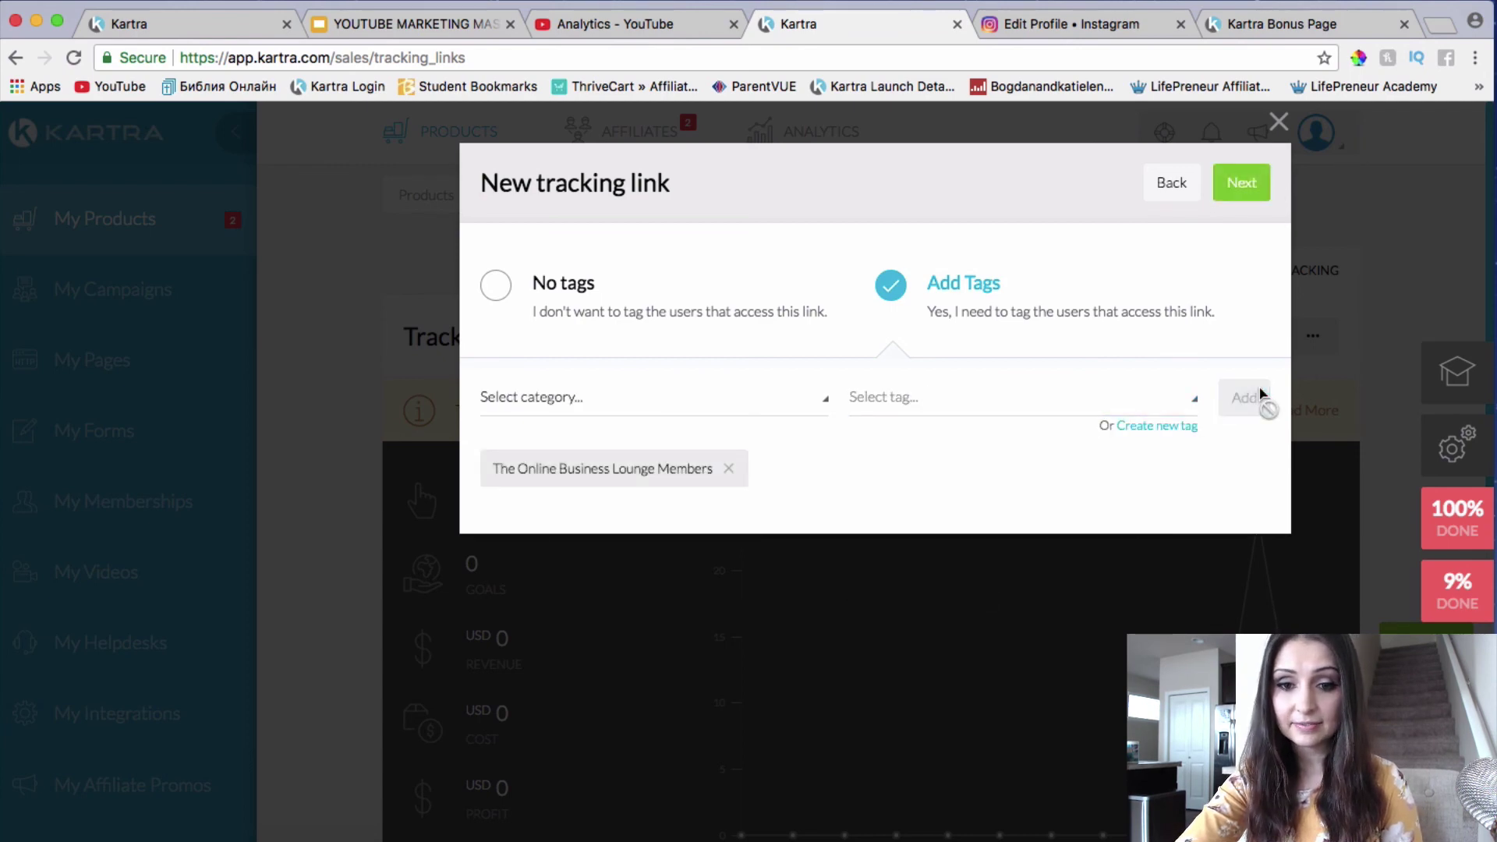
{"action": "left_click", "coordinate": [1242, 182]}
{"action": "left_click", "coordinate": [1241, 183]}
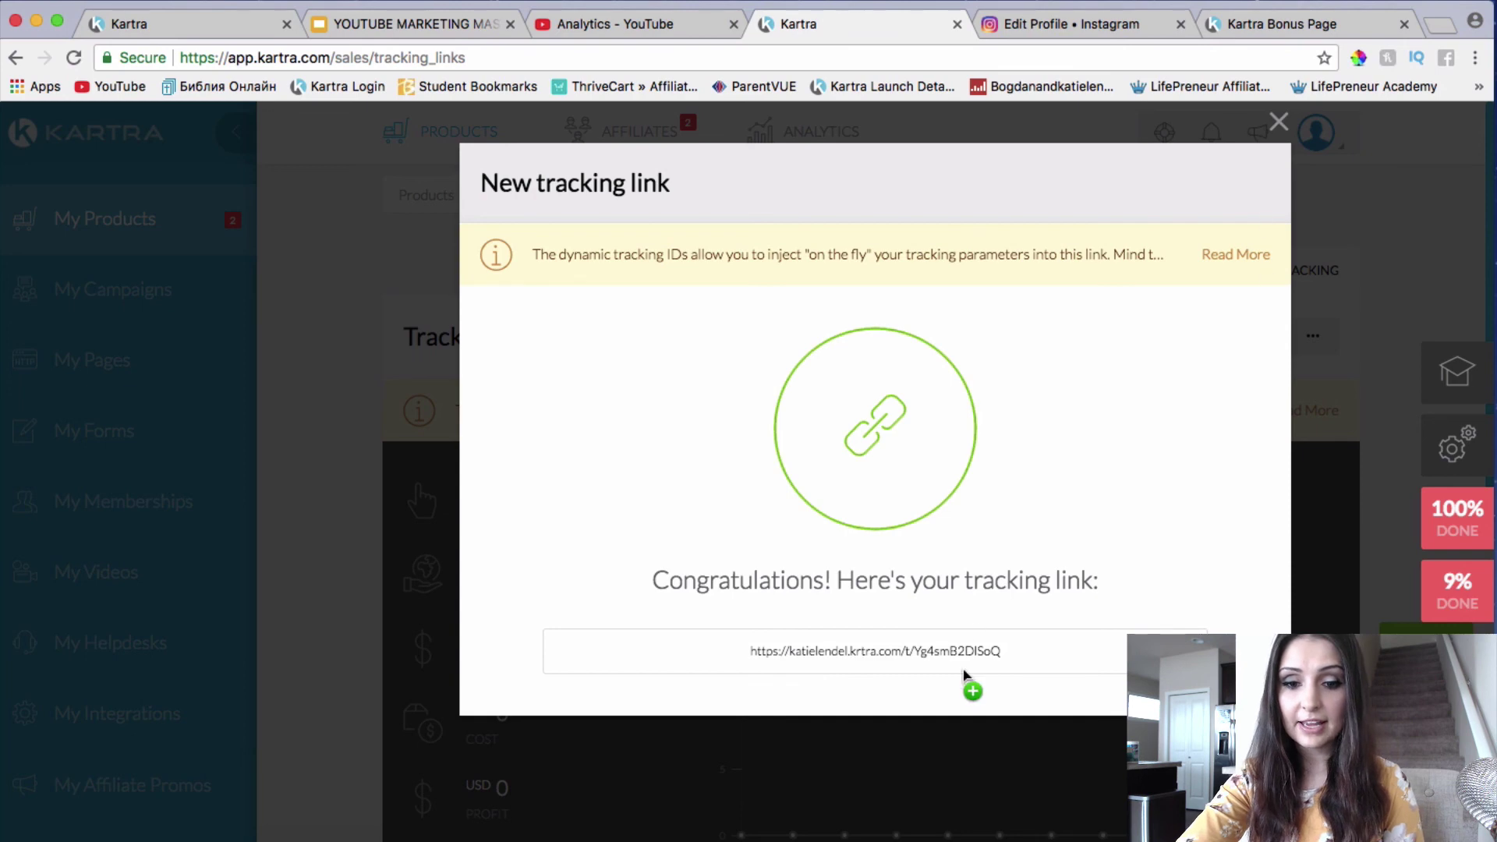
Select and copy the generated tracking link URL from the congratulations dialog.
{"action": "left_click", "coordinate": [978, 654]}
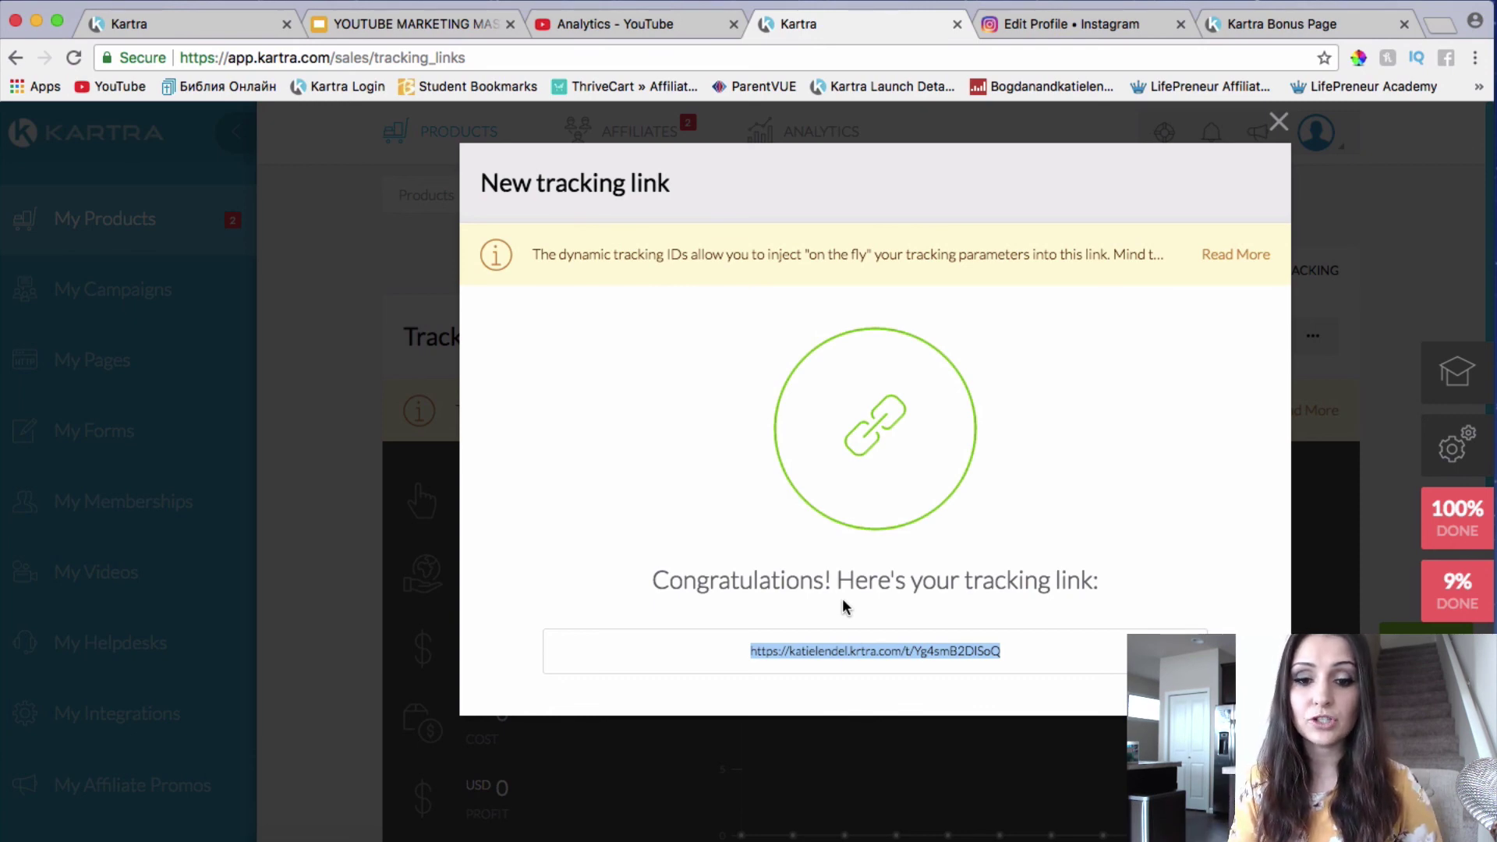
{"action": "left_click_drag", "start_coordinate": [885, 650], "coordinate": [888, 651]}
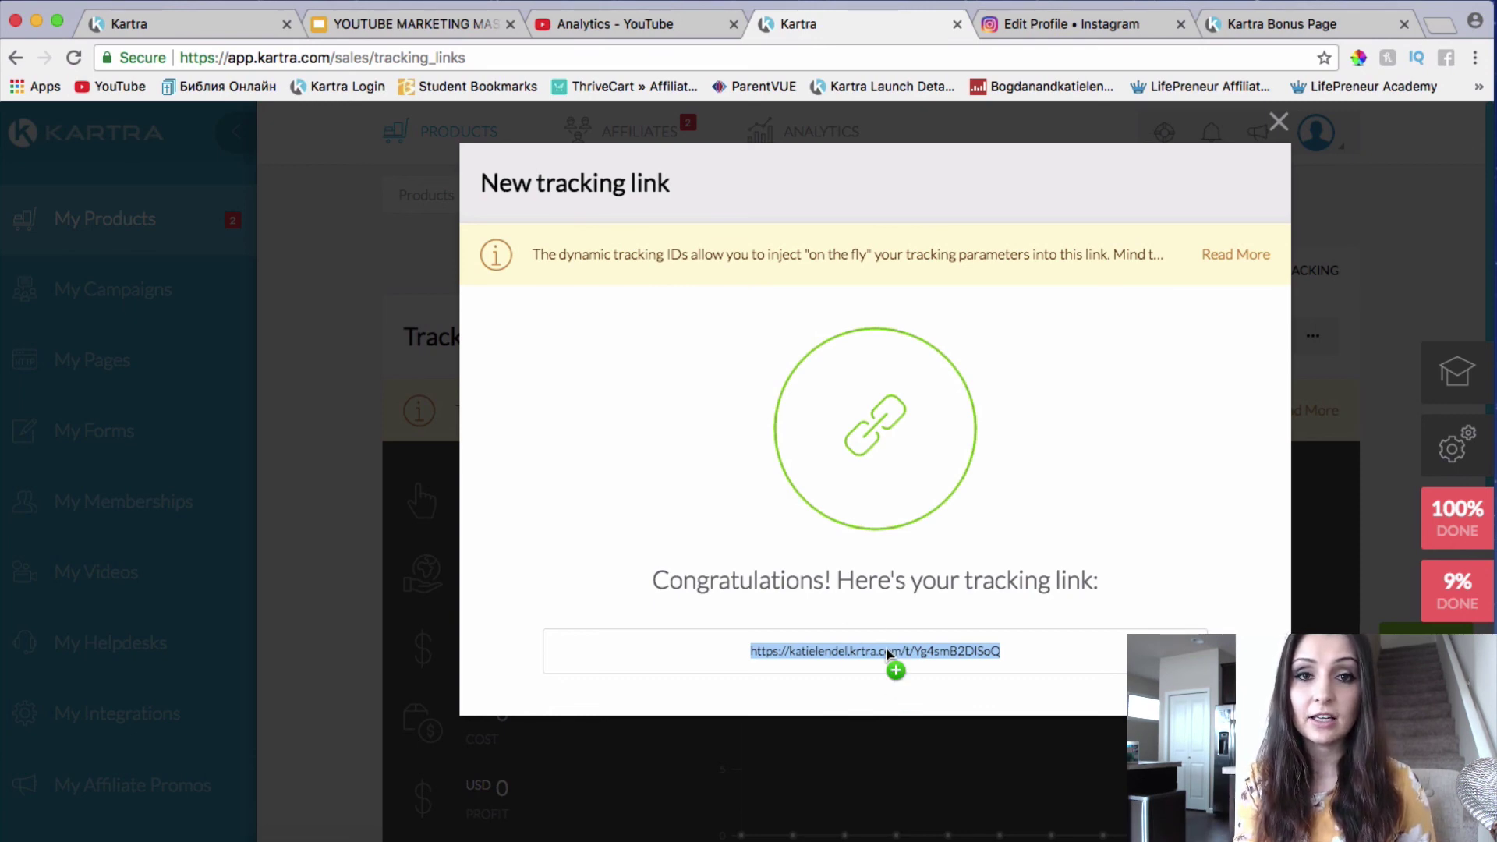